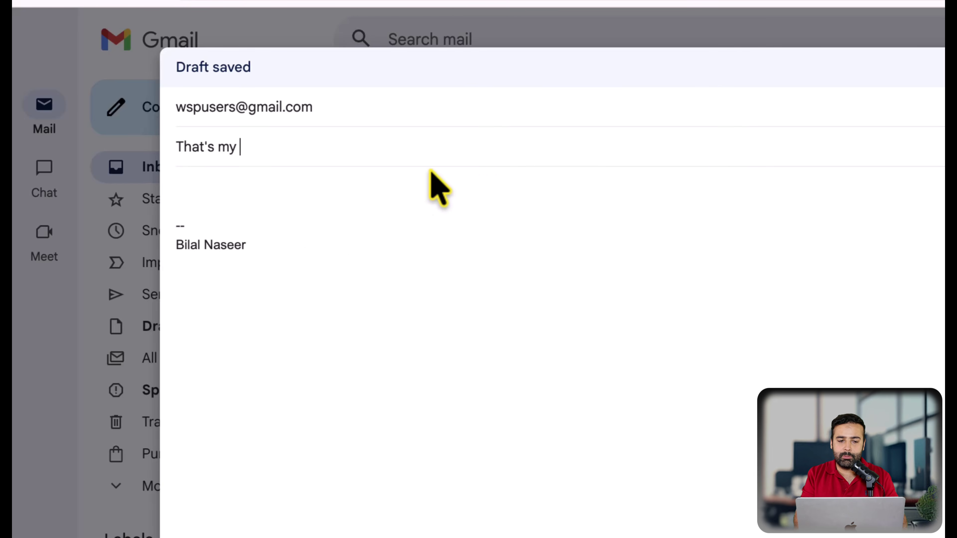
# Send the test email with subject and body 'That's my professional email address which I created for free'
pyautogui.write('onal email address which I cr')
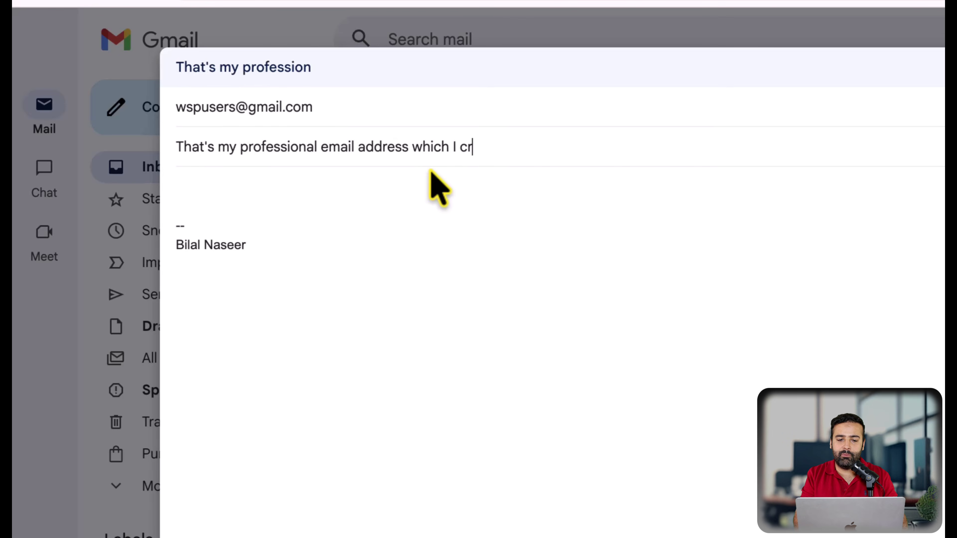
pyautogui.write('eated for fre')
pyautogui.press('super+a')
pyautogui.press('super+c')
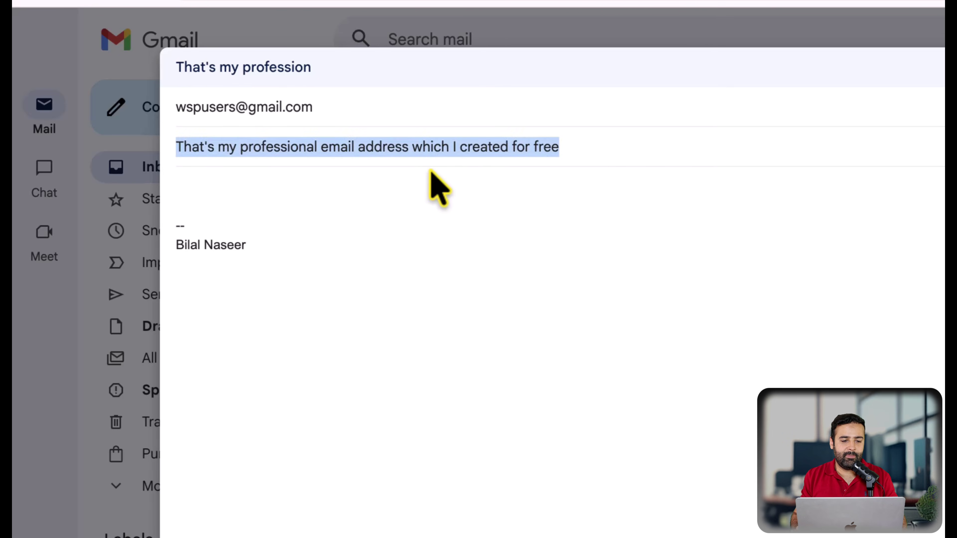
pyautogui.press('Tab')
pyautogui.click(234, 187)
pyautogui.press('super+v')
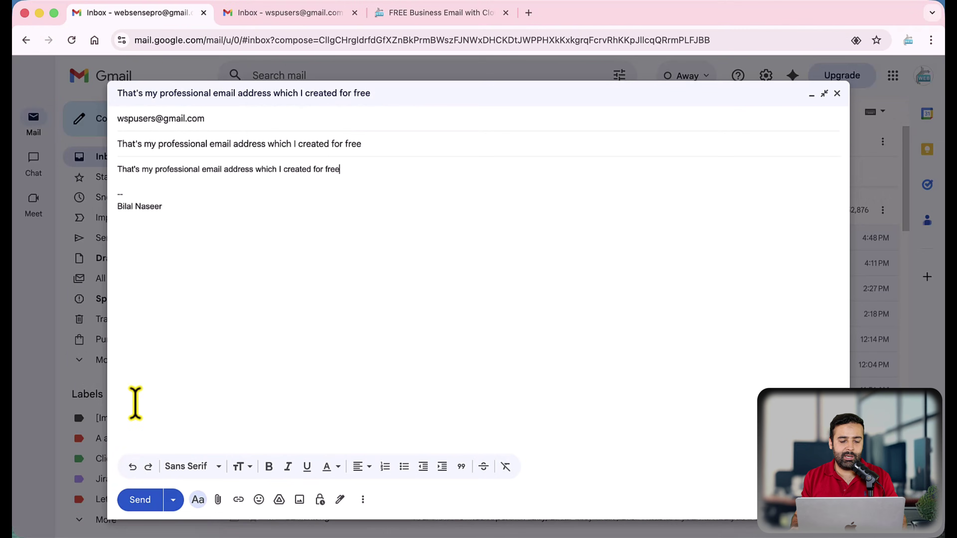
pyautogui.click(138, 502)
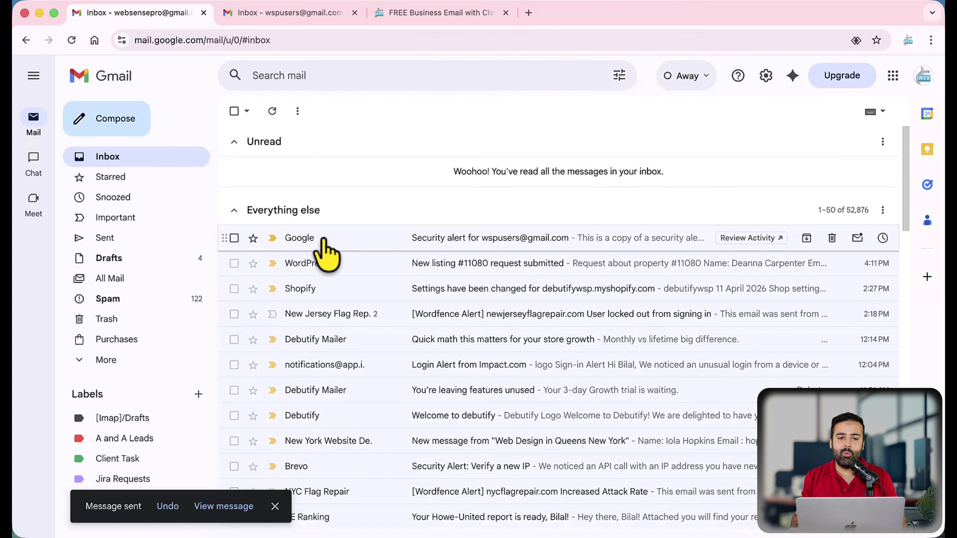
# Refresh the second account's inbox and open the newly arrived test message
pyautogui.click(291, 16)
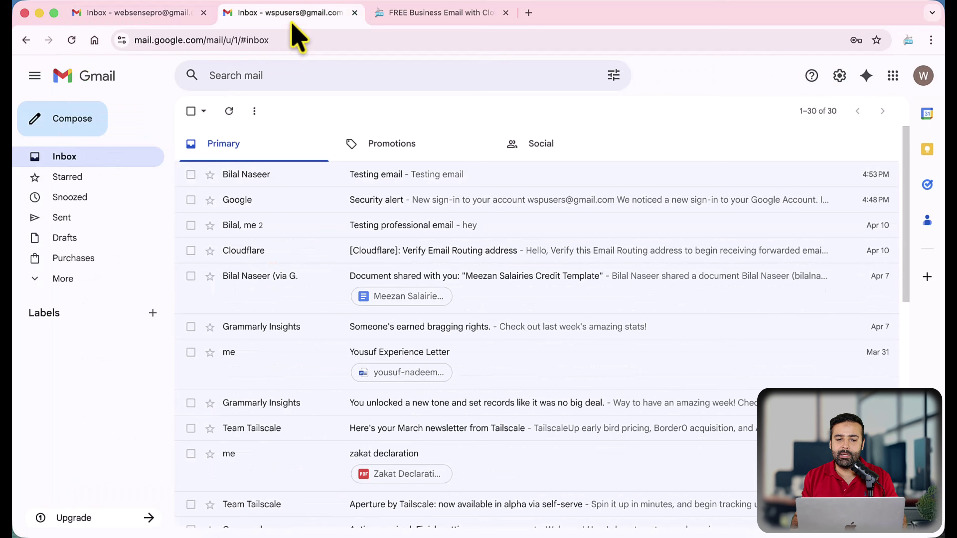
pyautogui.click(229, 112)
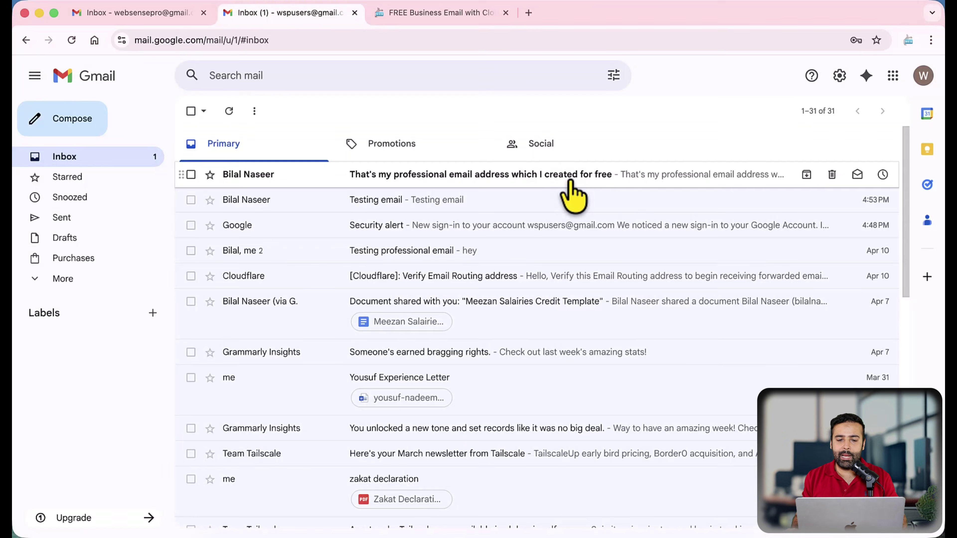
pyautogui.click(571, 182)
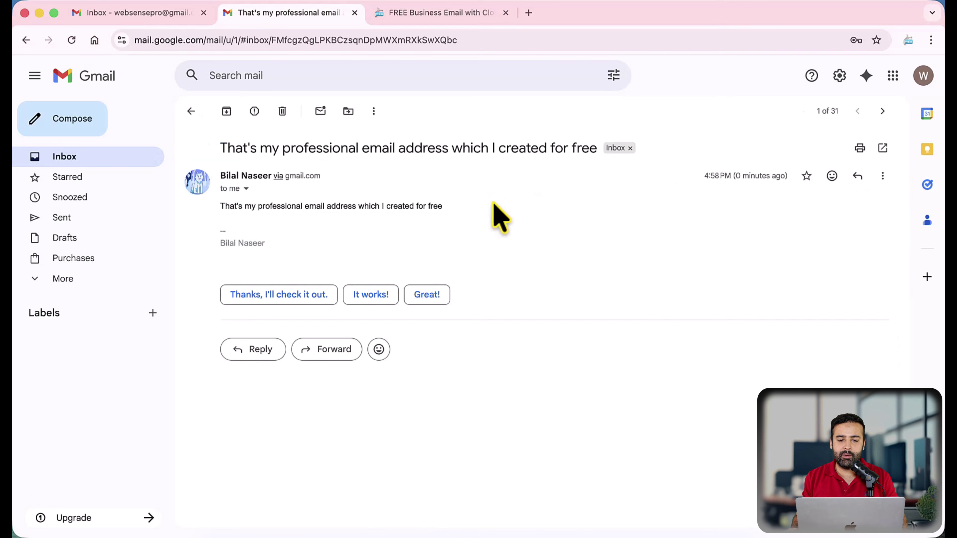
# Inspect the sender details to confirm the custom-domain sending address
pyautogui.click(245, 190)
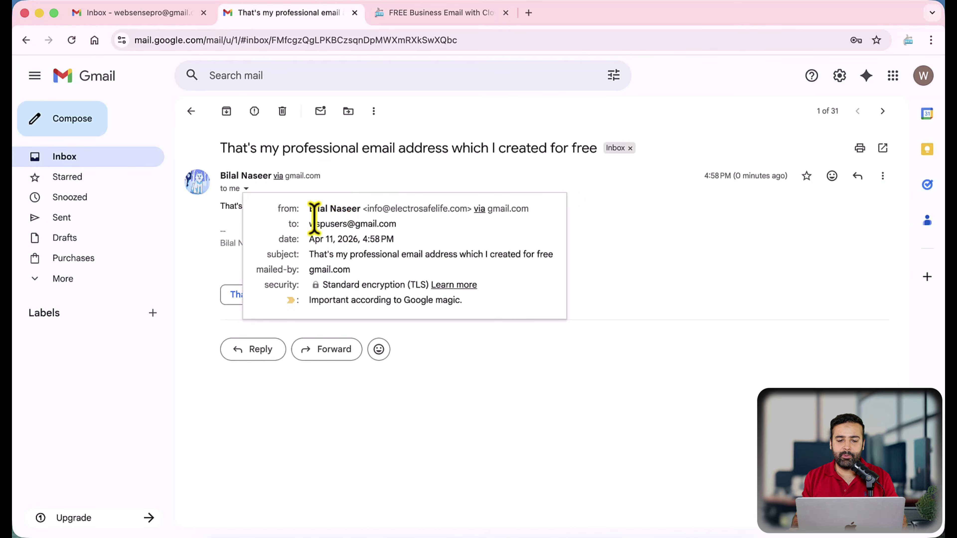
pyautogui.moveTo(310, 208); pyautogui.dragTo(472, 208)
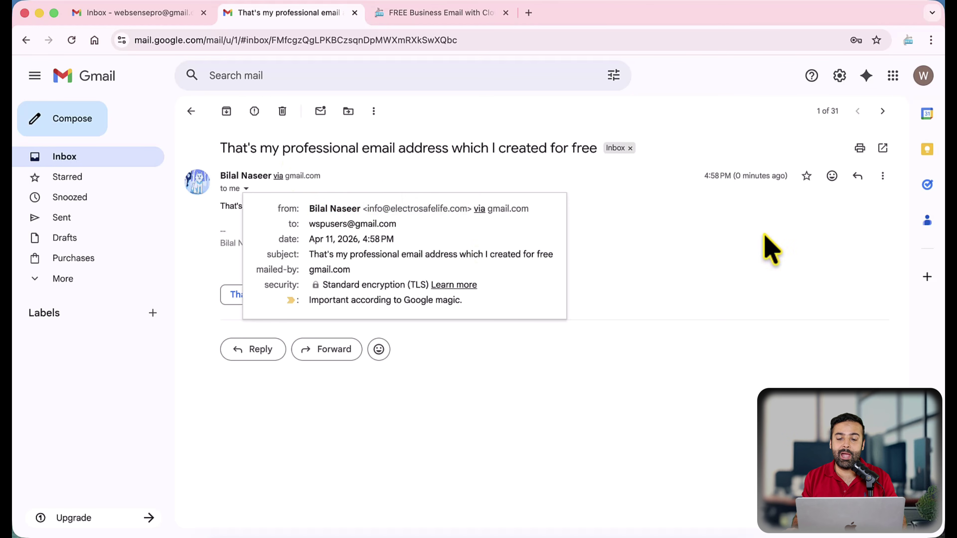
pyautogui.click(765, 246)
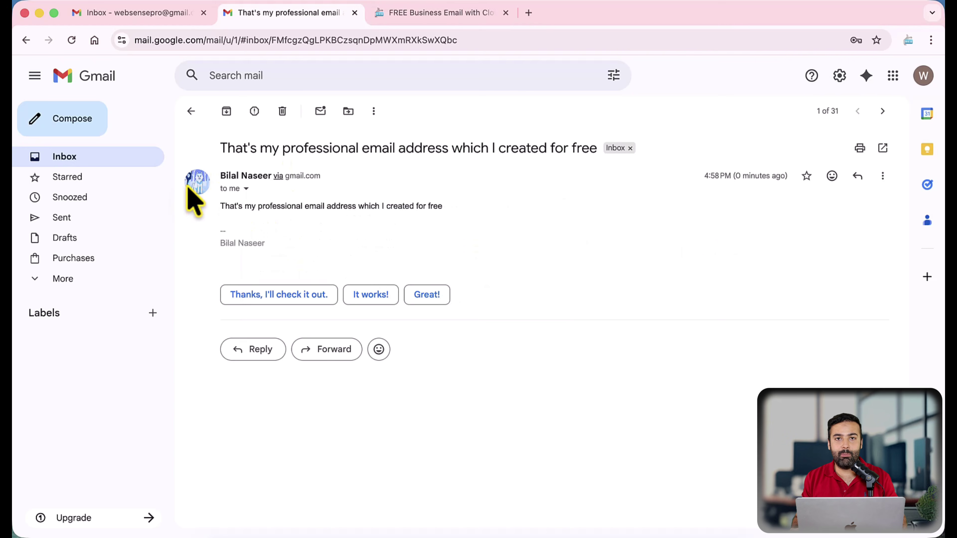
pyautogui.moveTo(187, 189)
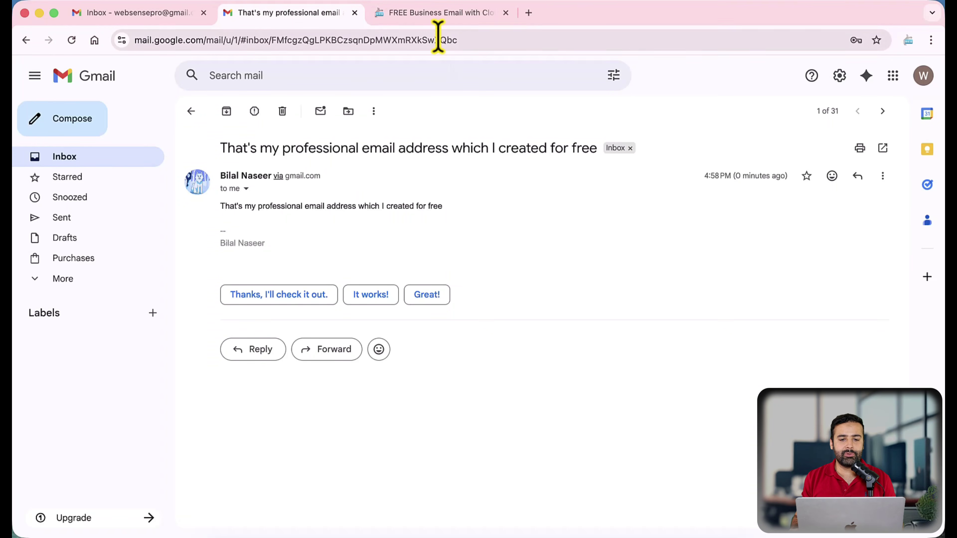
# Open the 'FREE Business Email with Cloudflare' guide and highlight the Part 1 and Part 2 headings
pyautogui.click(438, 17)
pyautogui.scroll(-10, 550, 188)
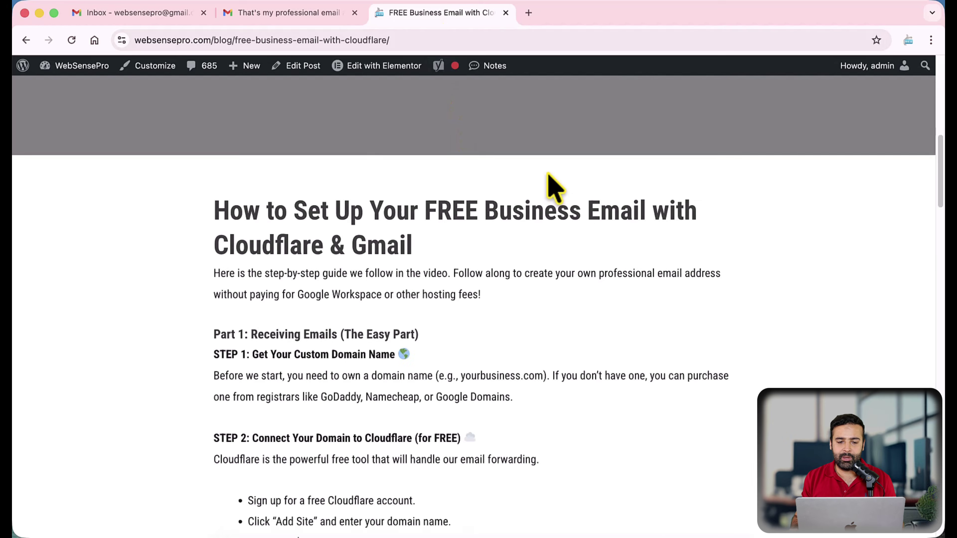
pyautogui.scroll(-5, 552, 187)
pyautogui.scroll(3, 552, 189)
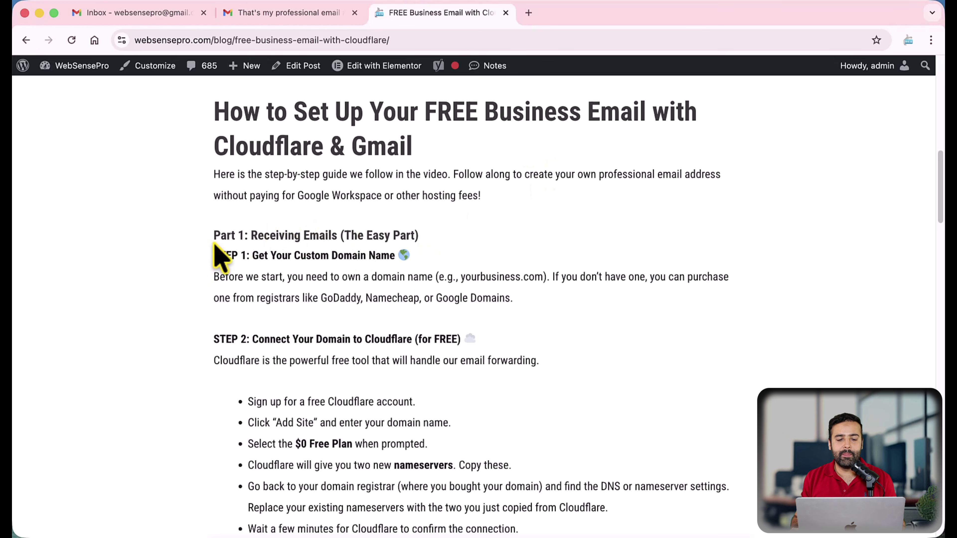
pyautogui.moveTo(213, 244); pyautogui.dragTo(442, 247)
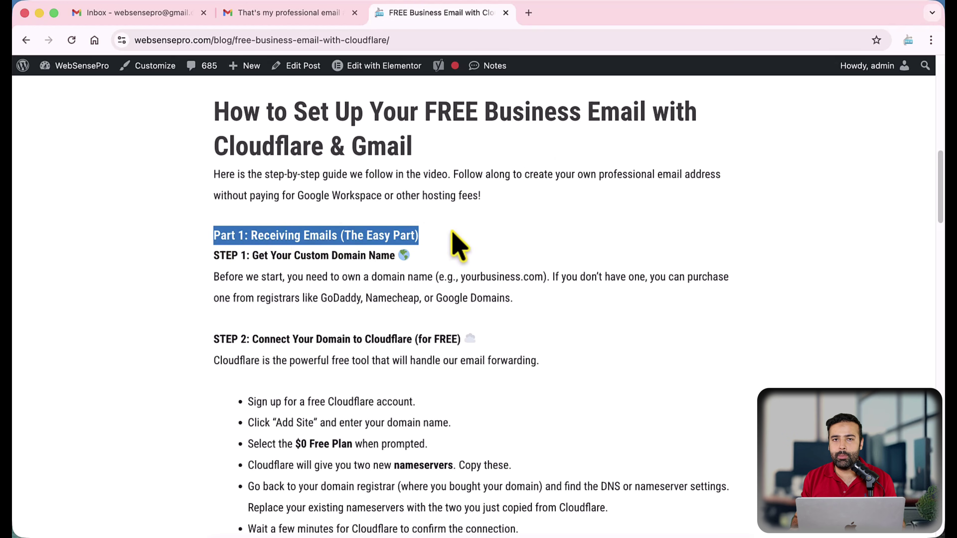
pyautogui.scroll(-15, 458, 245)
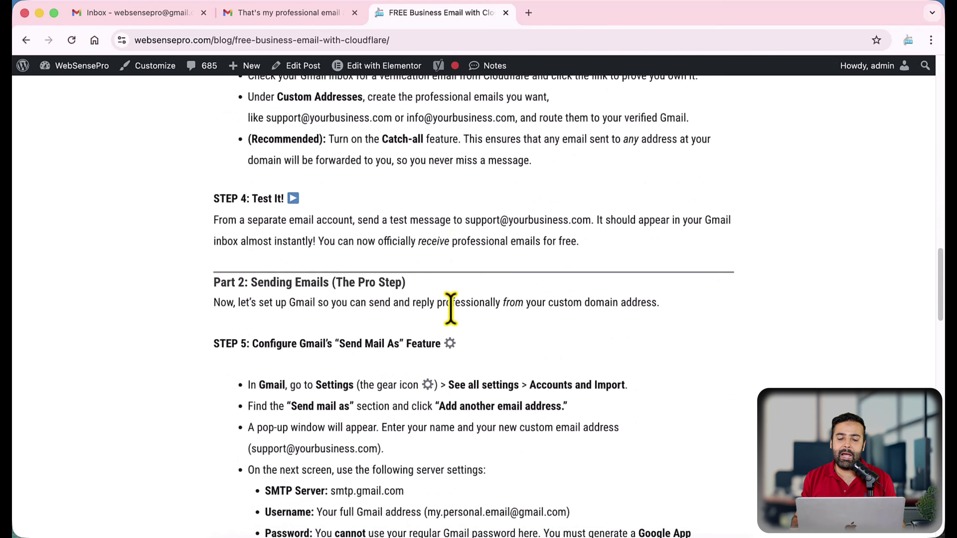
pyautogui.tripleClick(366, 282)
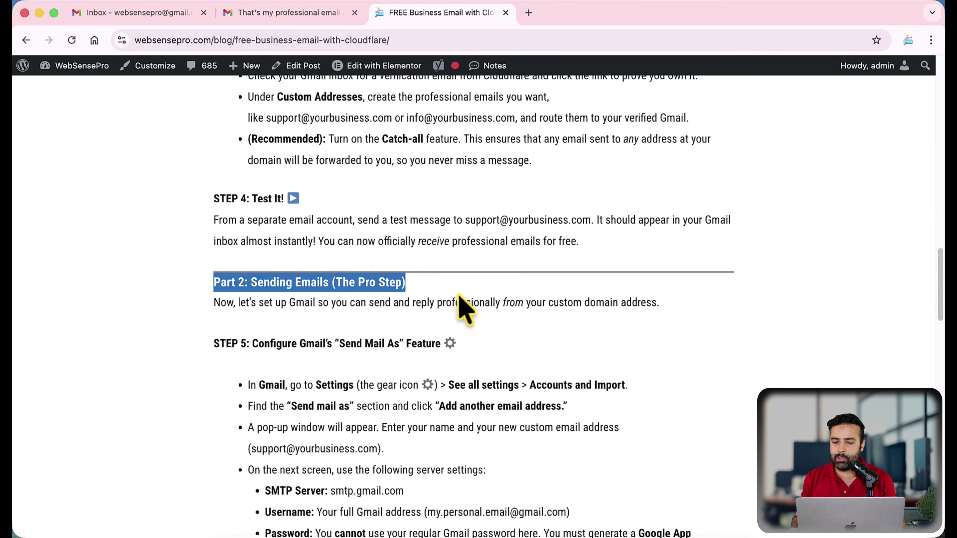
# Highlight the STEP 1 explanation and the STEP 1 and STEP 2 headings
pyautogui.scroll(15, 458, 298)
pyautogui.scroll(-5, 455, 299)
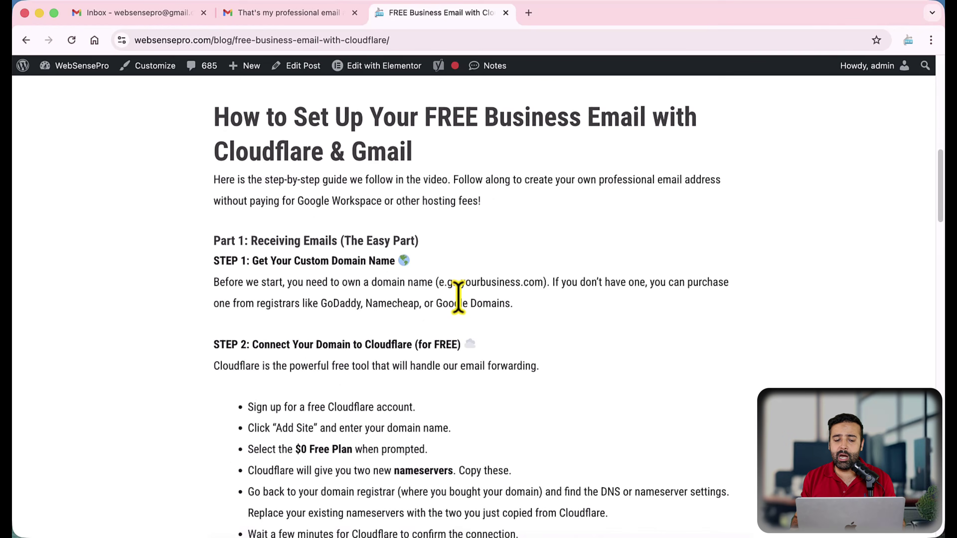
pyautogui.tripleClick(543, 229)
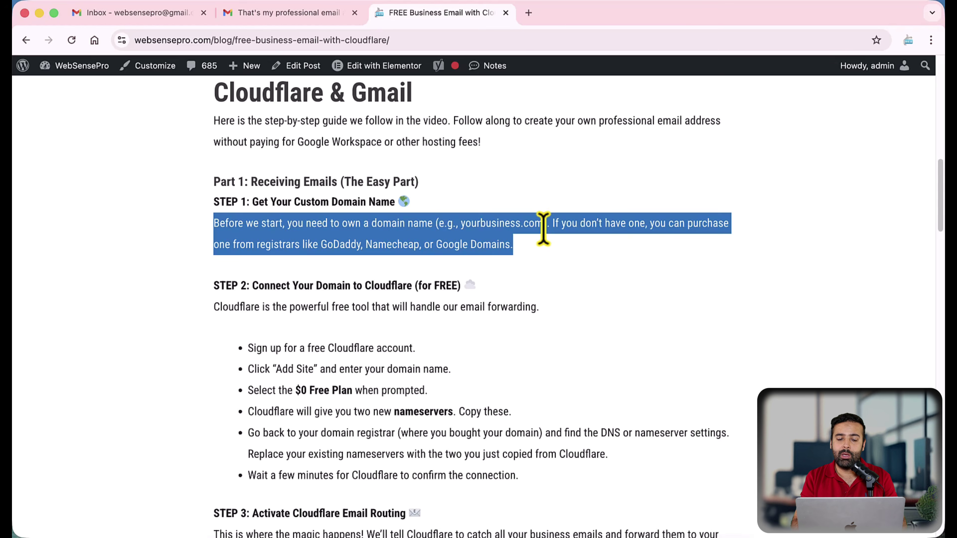
pyautogui.scroll(-2, 540, 220)
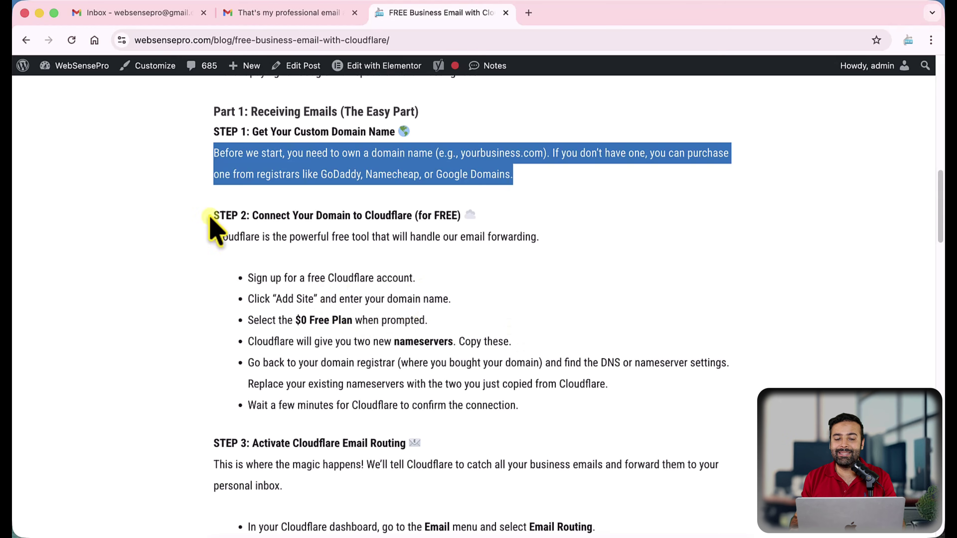
pyautogui.moveTo(214, 216); pyautogui.dragTo(475, 215)
pyautogui.moveTo(213, 131); pyautogui.dragTo(408, 137)
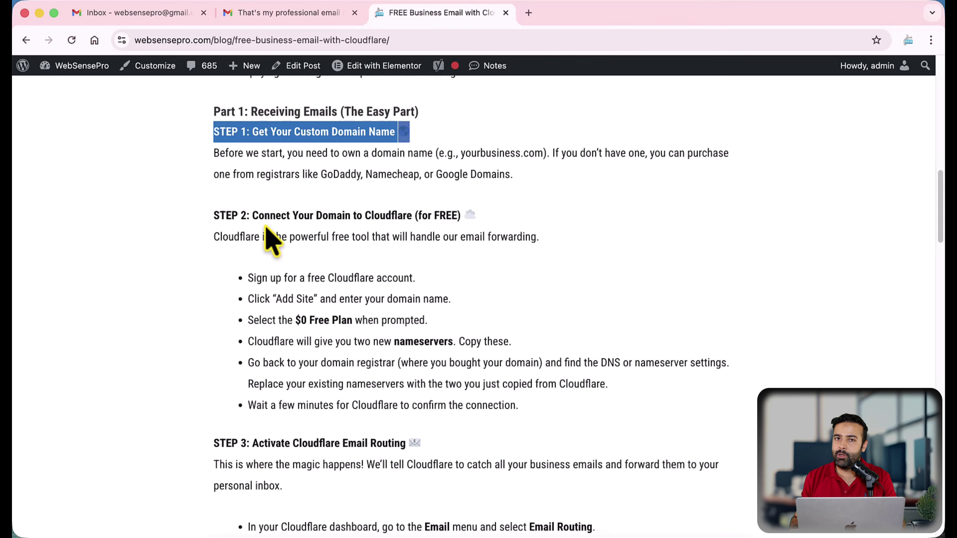
pyautogui.moveTo(212, 215); pyautogui.dragTo(475, 218)
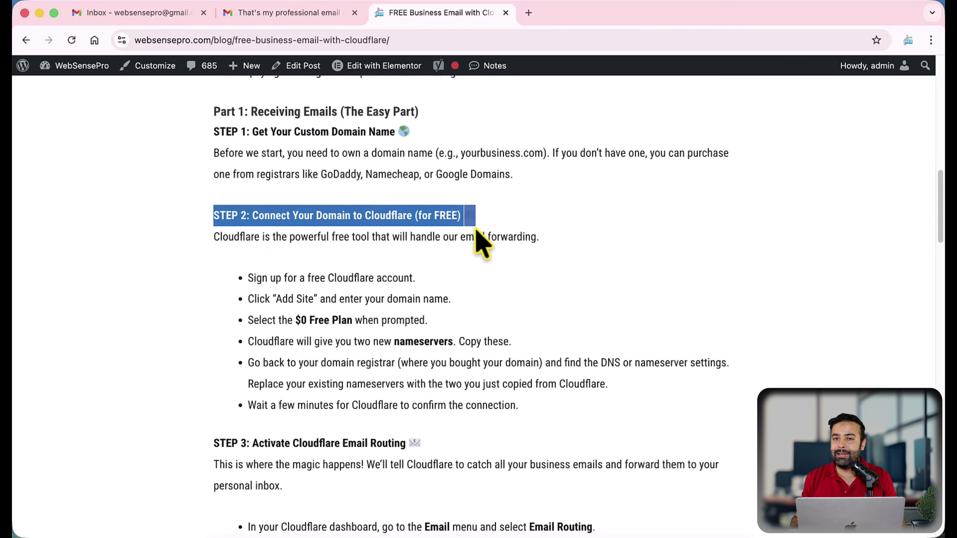
# Go to cloudflare.com in a new tab and start a free sign-up
pyautogui.click(529, 14)
pyautogui.write('cloud')
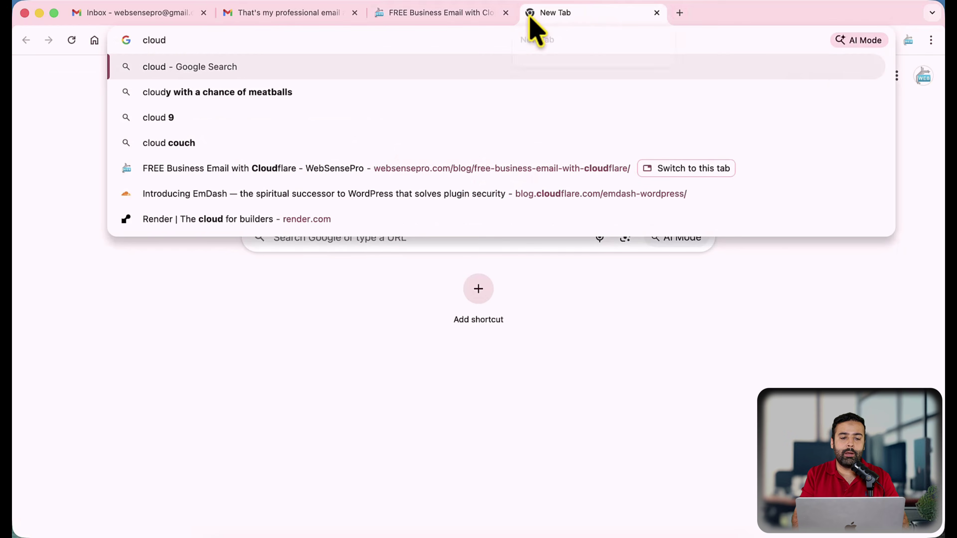
pyautogui.write('flare.com')
pyautogui.press('Return')
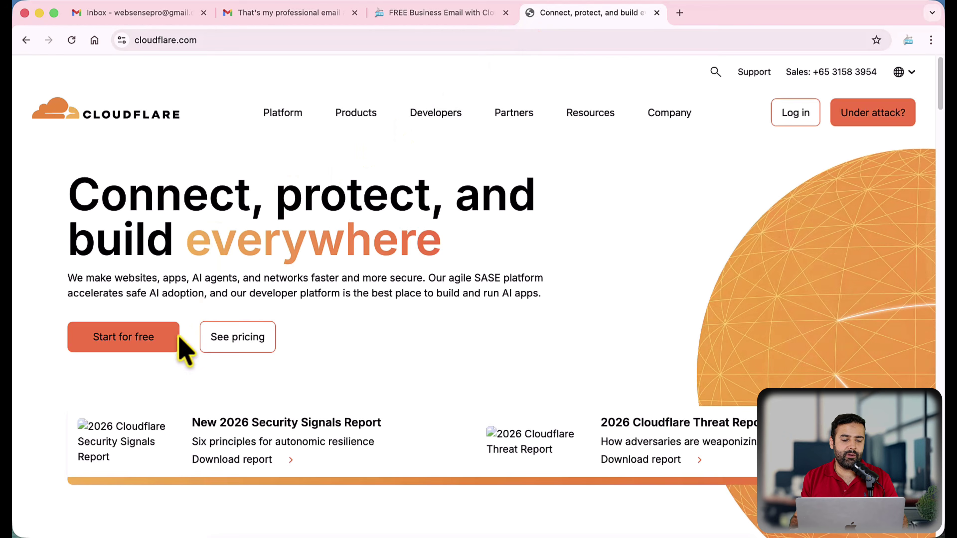
pyautogui.click(161, 347)
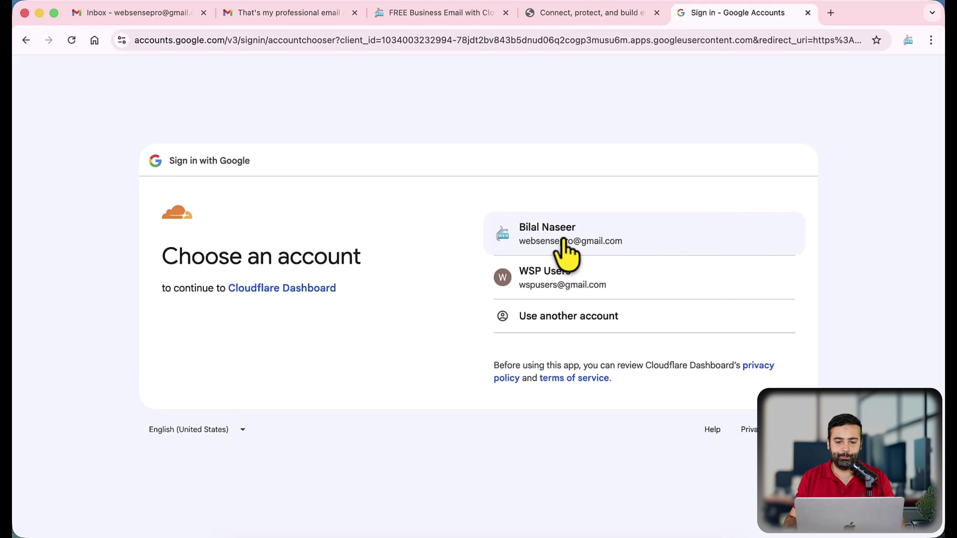
# Log in to Cloudflare with the Google account
pyautogui.click(564, 243)
pyautogui.scroll(-3, 595, 264)
pyautogui.scroll(3, 606, 292)
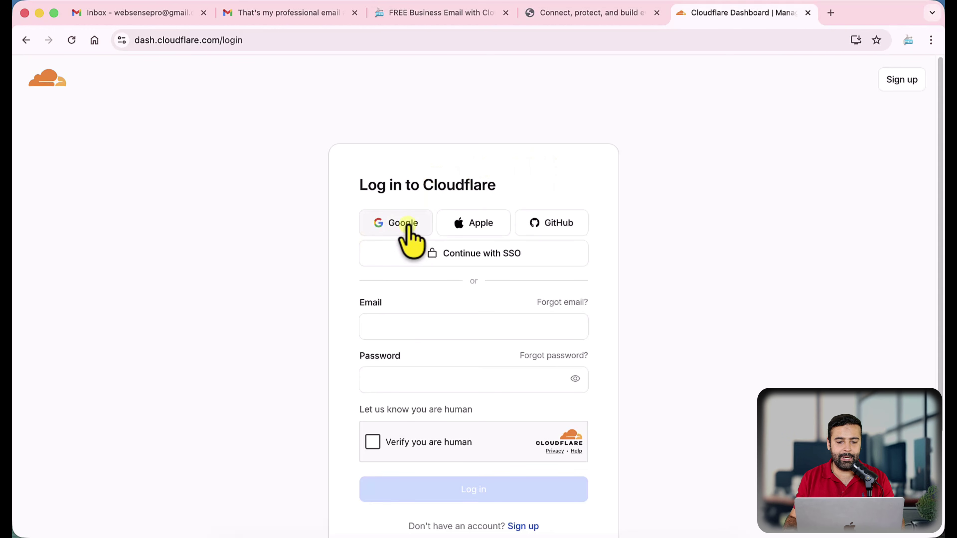
pyautogui.click(392, 225)
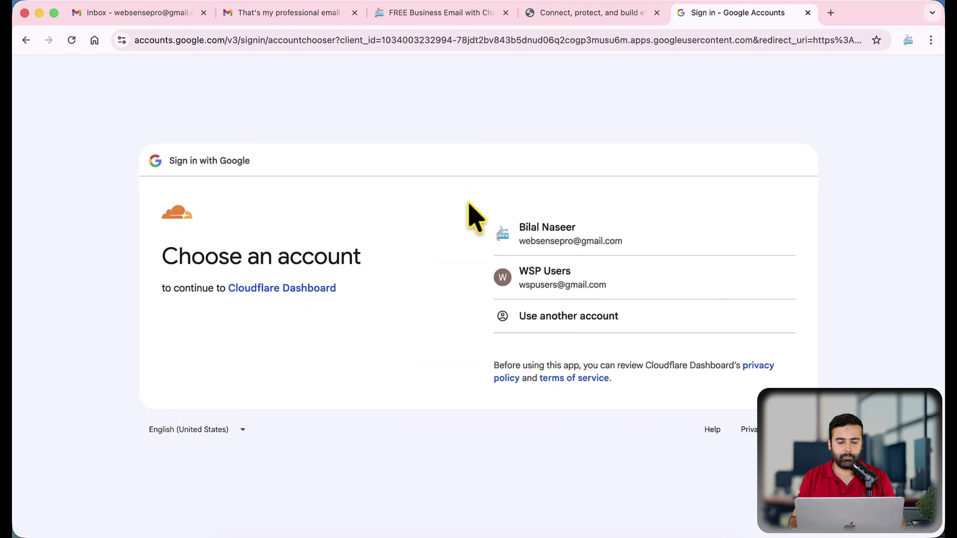
pyautogui.click(553, 239)
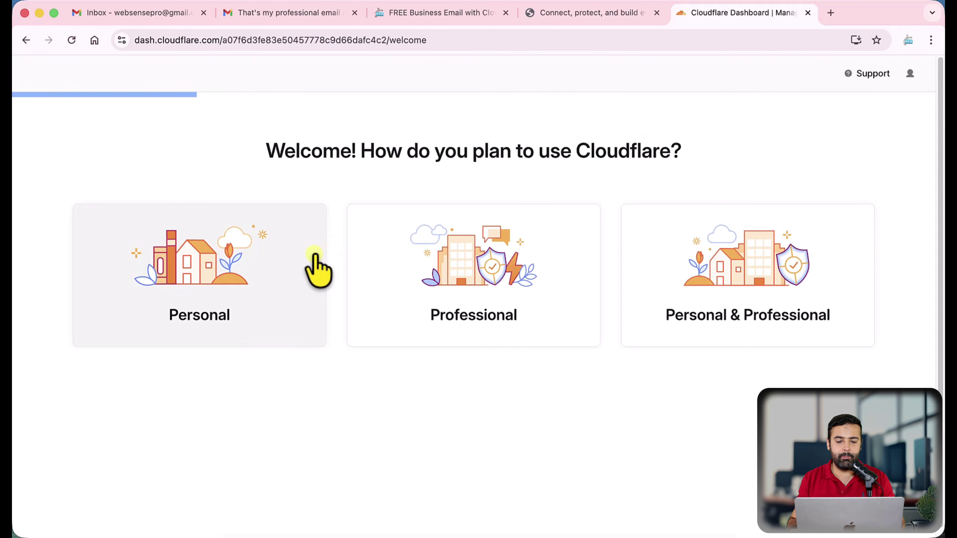
# Answer the welcome questions with Personal use and Other role, skipping the rest
pyautogui.click(316, 268)
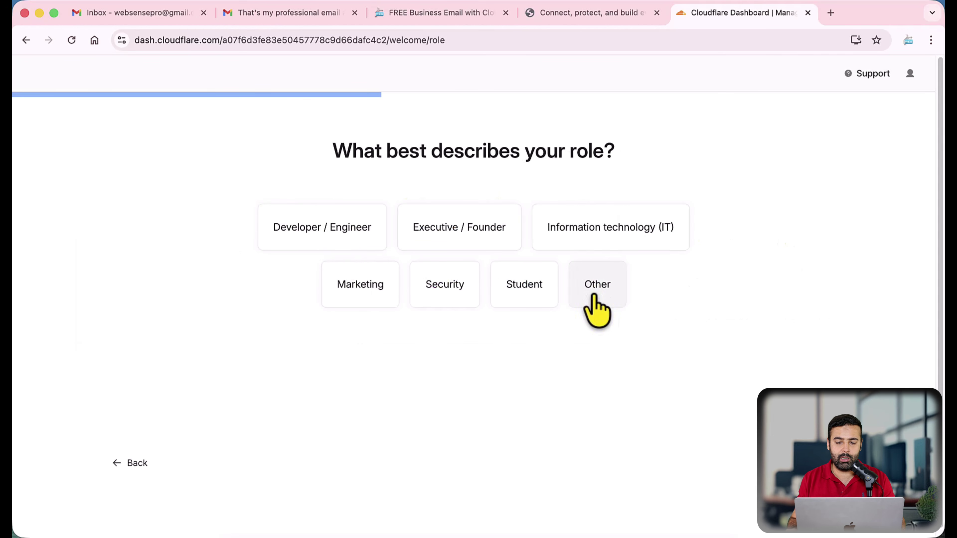
pyautogui.click(816, 463)
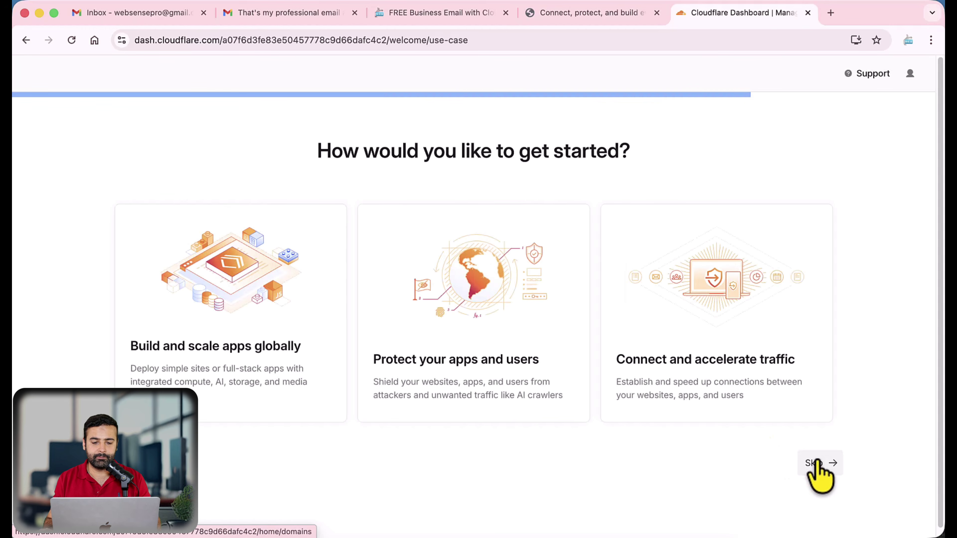
pyautogui.click(816, 464)
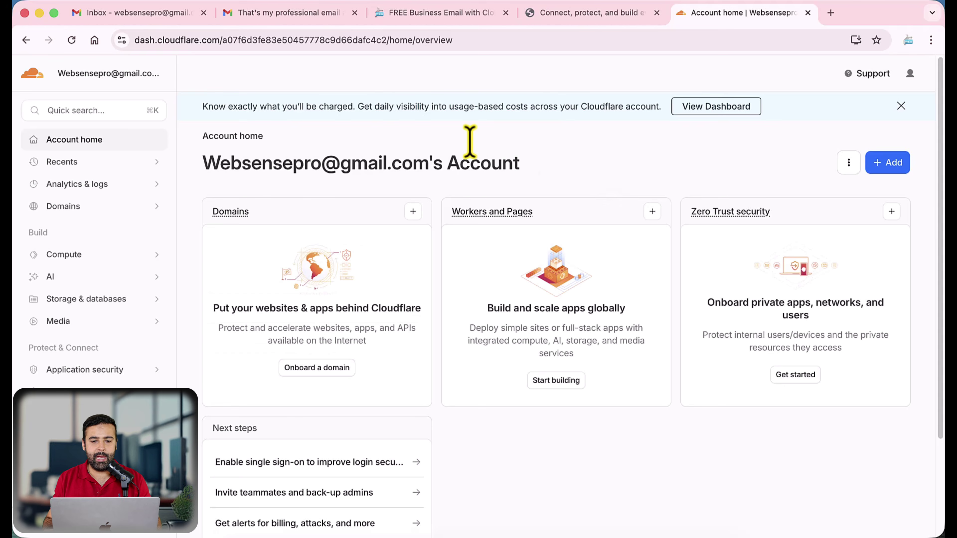
# Review and highlight the STEP 2 section in the blog guide
pyautogui.click(424, 17)
pyautogui.click(240, 236)
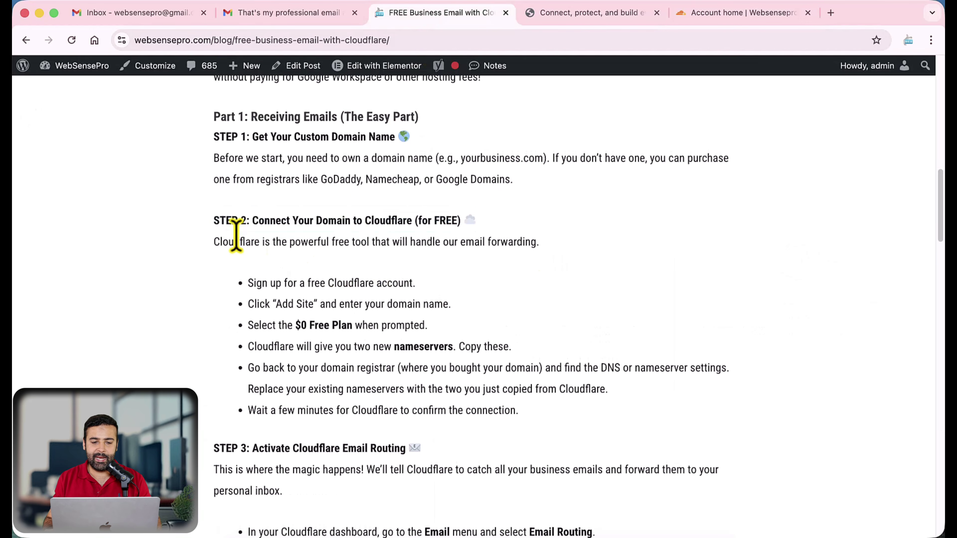
pyautogui.moveTo(213, 221); pyautogui.dragTo(489, 222)
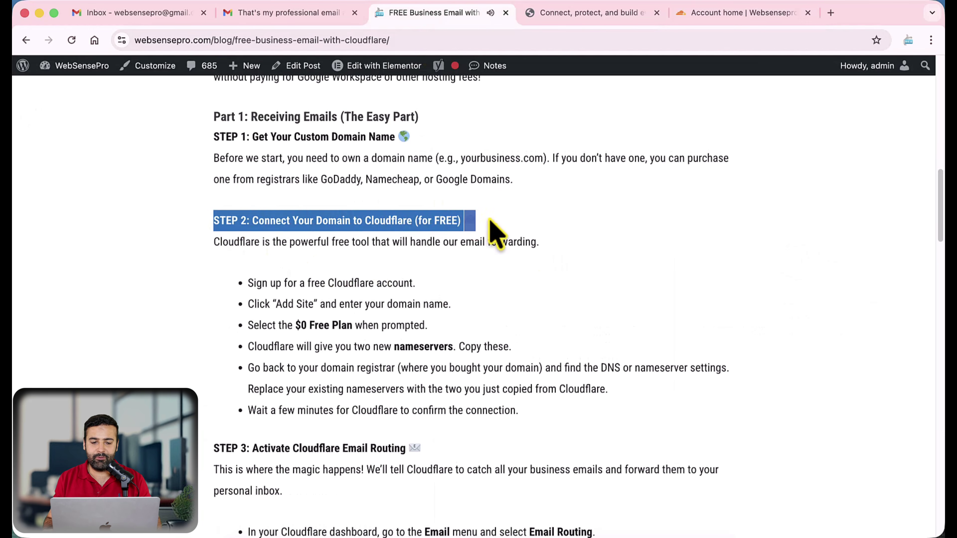
pyautogui.scroll(-1, 506, 207)
pyautogui.moveTo(247, 263); pyautogui.dragTo(414, 260)
pyautogui.scroll(-1, 411, 264)
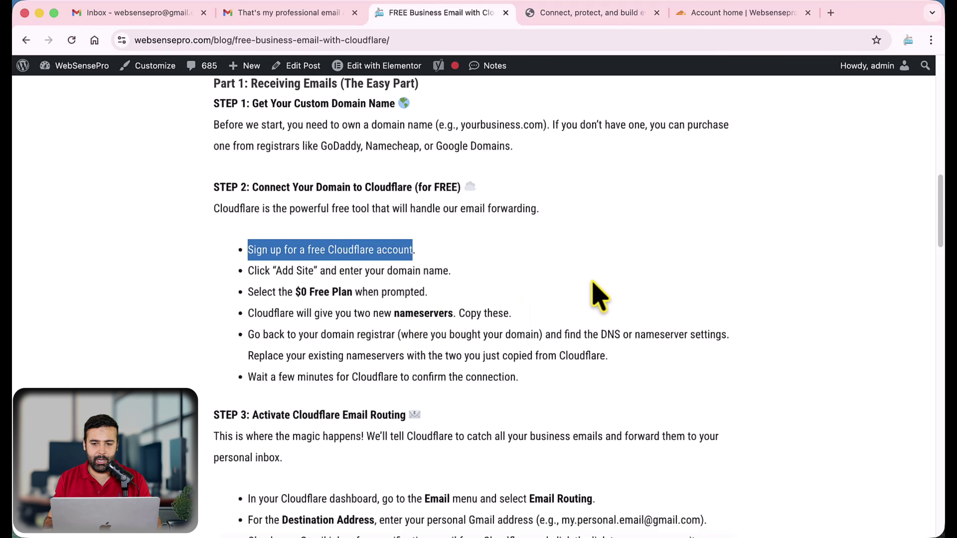
# Choose Add > Connect a domain in Cloudflare, then bring the registrar's Manage DNS window forward
pyautogui.click(698, 17)
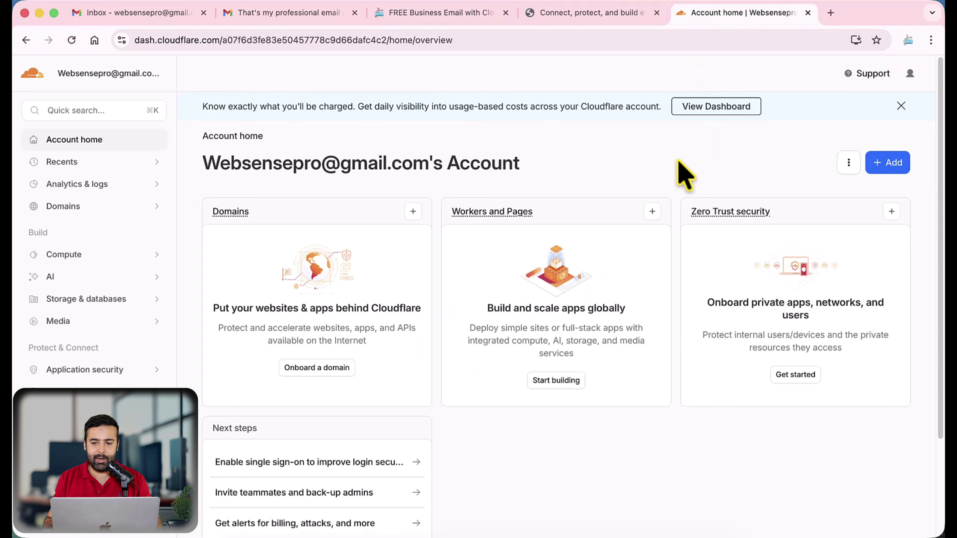
pyautogui.click(890, 167)
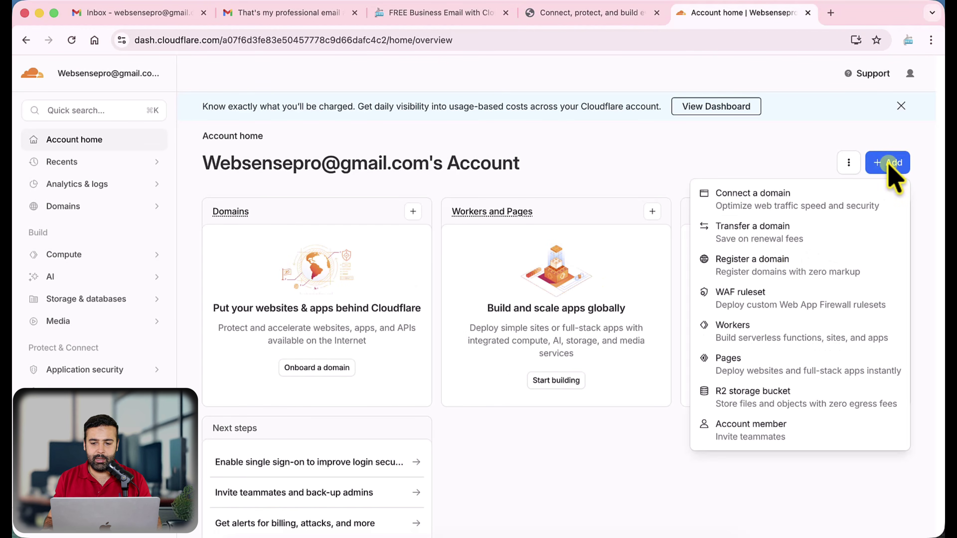
pyautogui.click(758, 211)
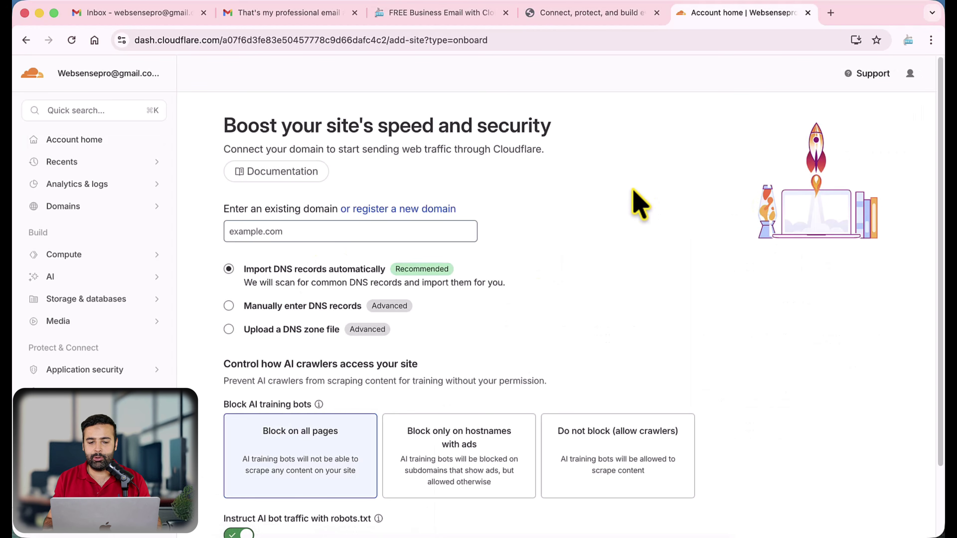
pyautogui.hotkey('ctrl', 'Up')
pyautogui.click(377, 188)
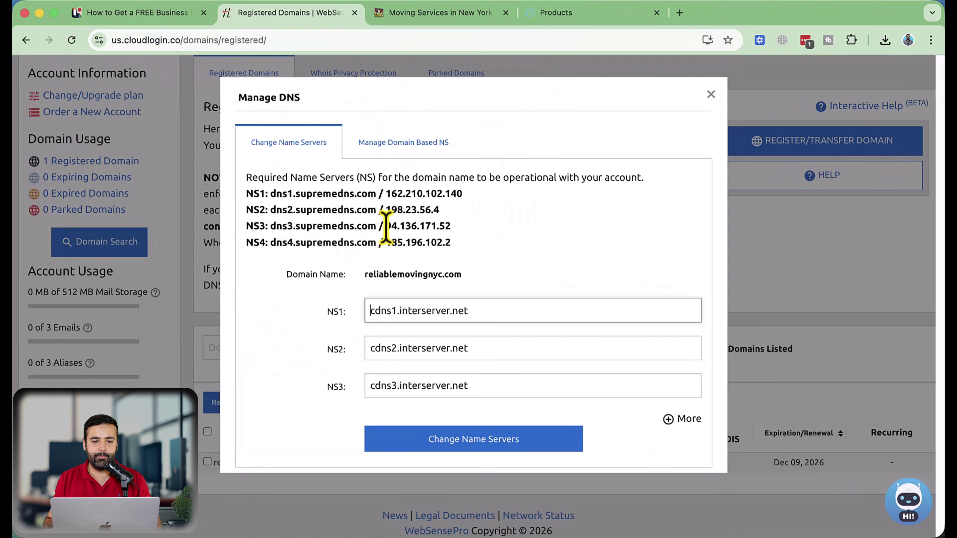
# Copy reliablemovingnyc.com from the registrar's Manage DNS dialog and switch back to Cloudflare
pyautogui.click(425, 12)
pyautogui.doubleClick(188, 40)
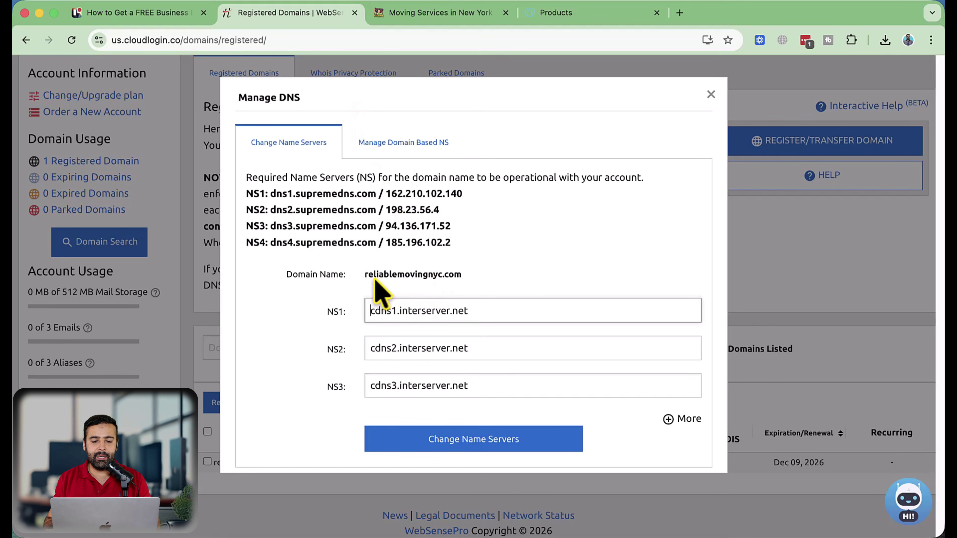
pyautogui.moveTo(365, 274); pyautogui.dragTo(483, 293)
pyautogui.press('super+c')
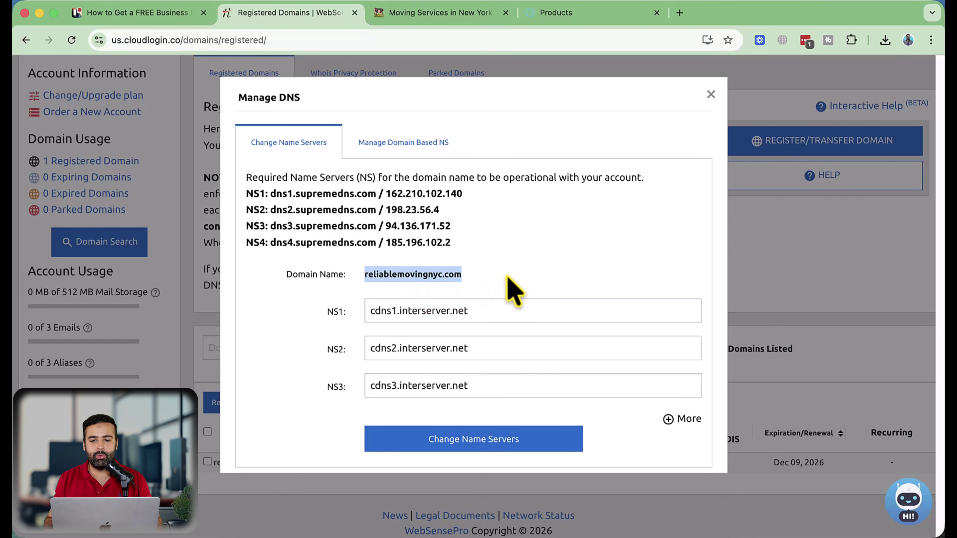
pyautogui.hotkey('ctrl', 'Up')
pyautogui.click(368, 223)
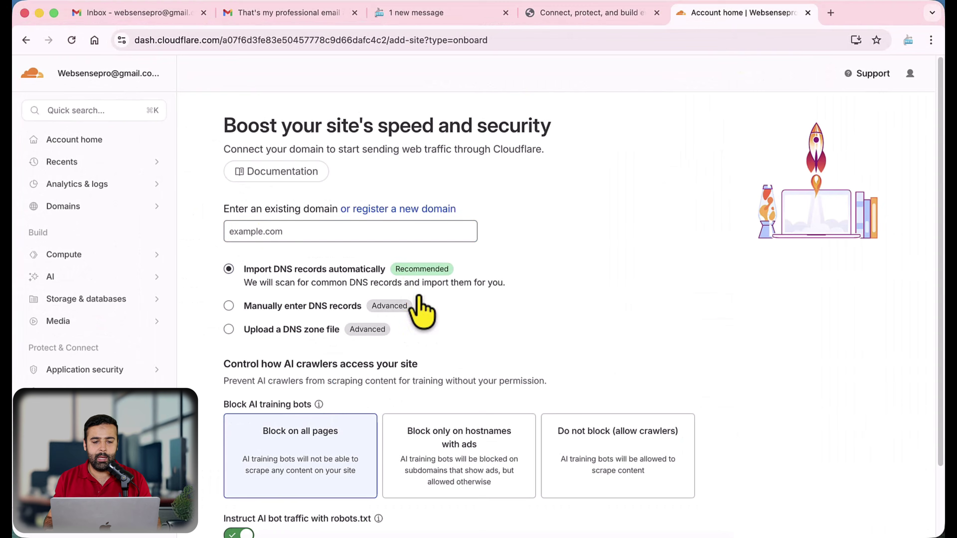
# Paste reliablemovingnyc.com into the domain field, keep Block on all pages, and continue
pyautogui.click(298, 237)
pyautogui.press('super+v')
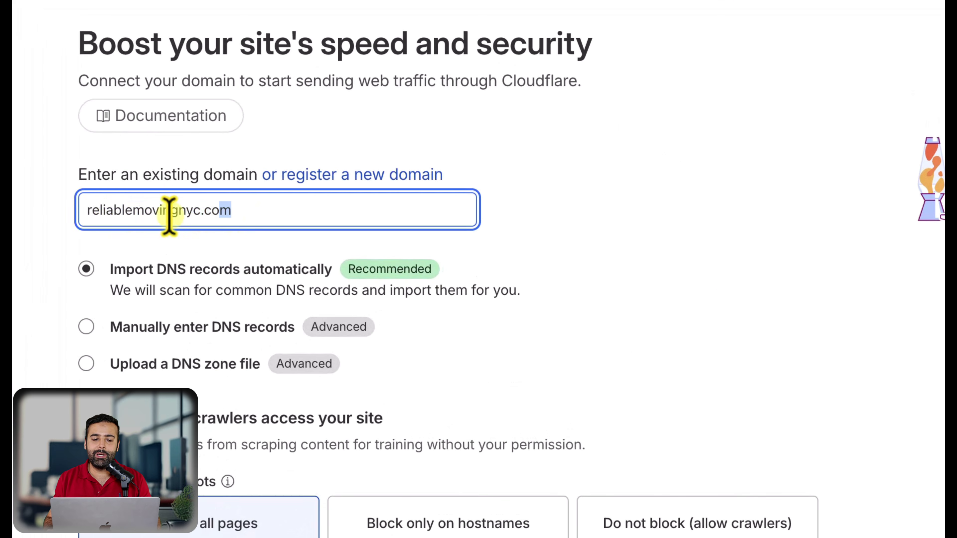
pyautogui.moveTo(169, 215); pyautogui.dragTo(84, 215)
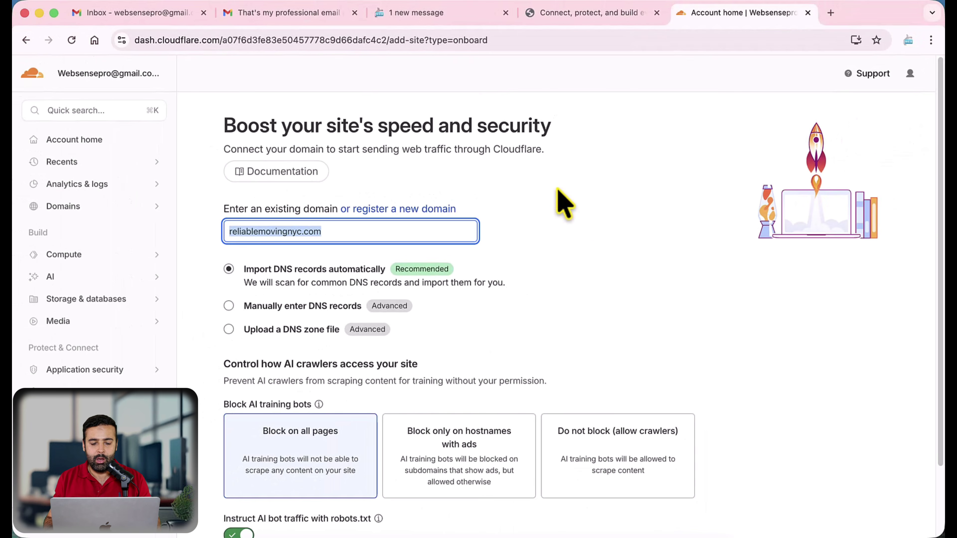
pyautogui.scroll(-3, 562, 204)
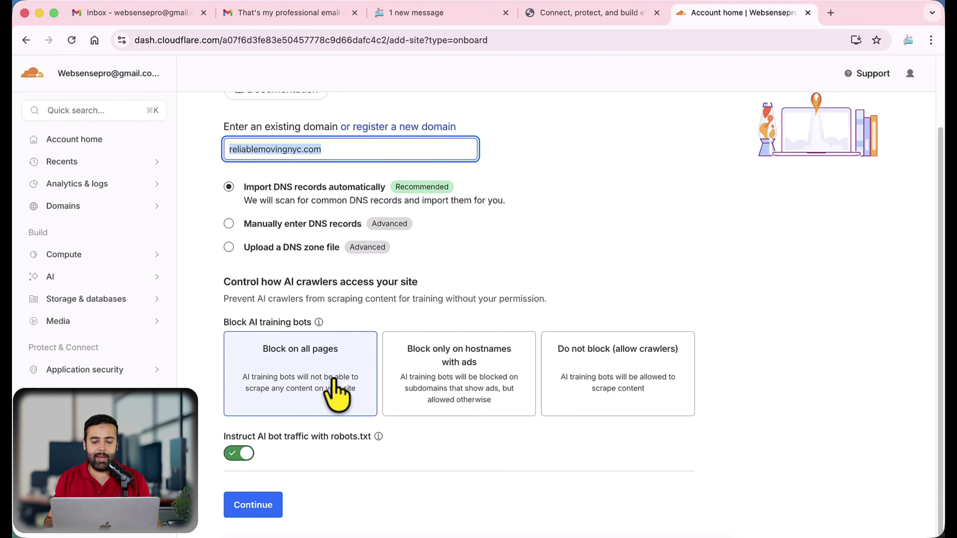
pyautogui.click(266, 506)
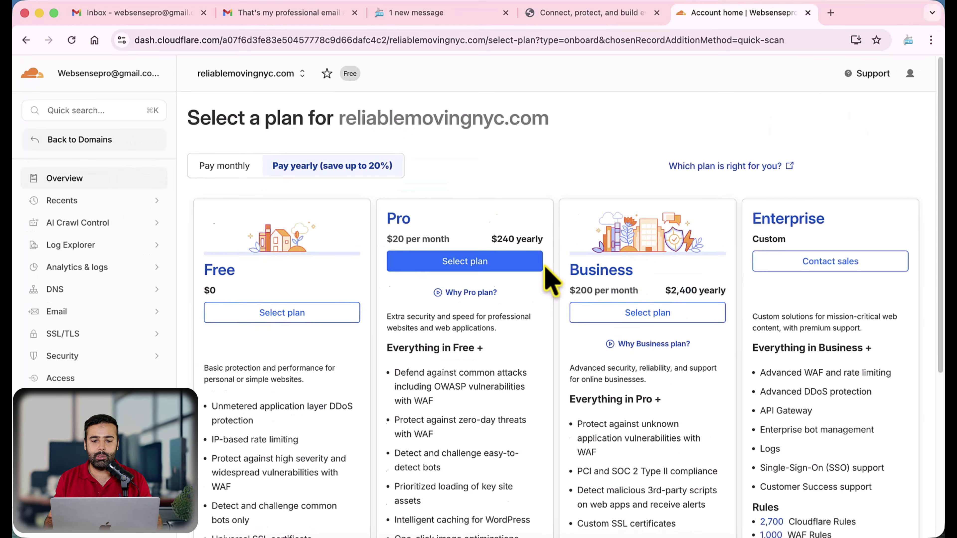
# Switch back to the registrar's Manage DNS window for reliablemovingnyc.com
pyautogui.hotkey('ctrl', 'Up')
pyautogui.click(368, 224)
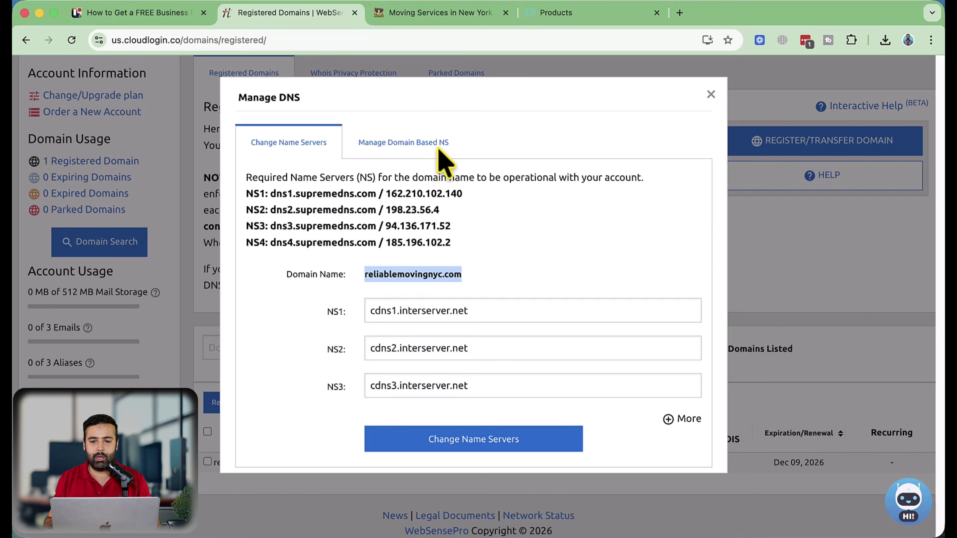
# Switch to the GoDaddy Products tab listing the owned domains
pyautogui.click(536, 14)
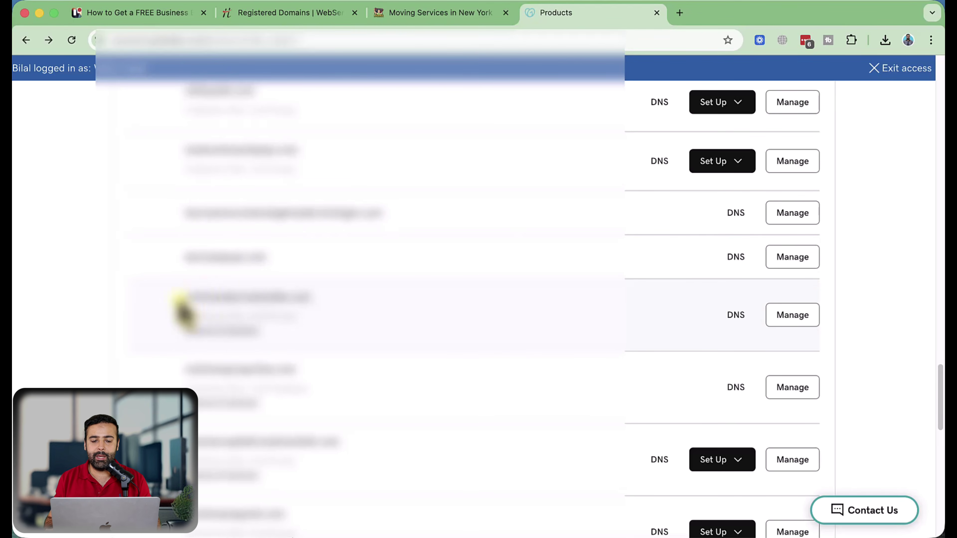
# Set the fifth domain's nameservers to 'I'll use my own nameservers', then return to Cloudflare
pyautogui.moveTo(195, 298); pyautogui.dragTo(317, 301)
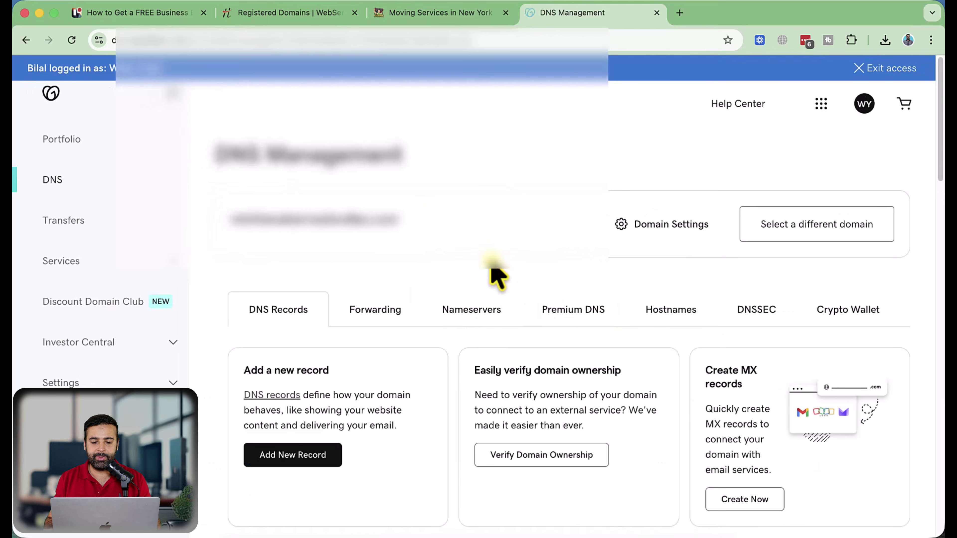
pyautogui.click(468, 310)
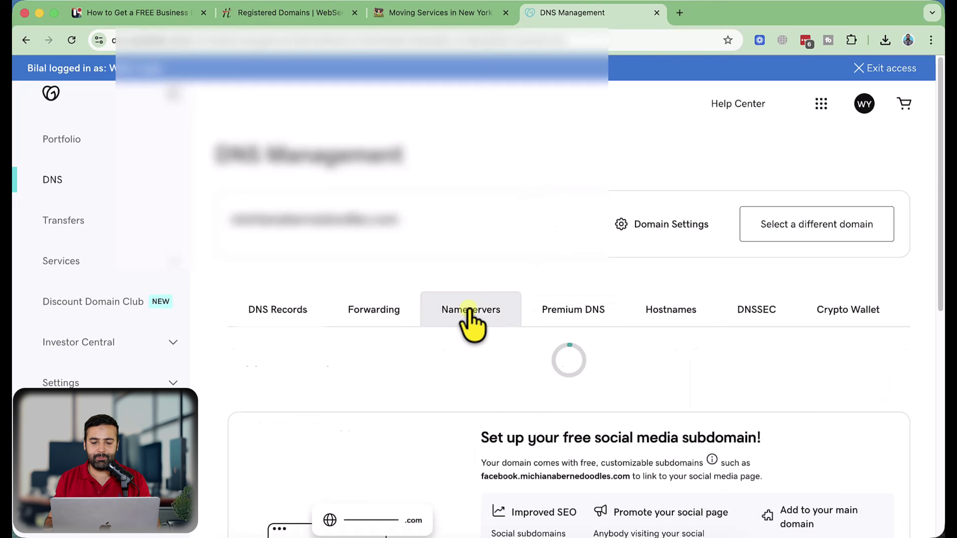
pyautogui.scroll(-5, 616, 203)
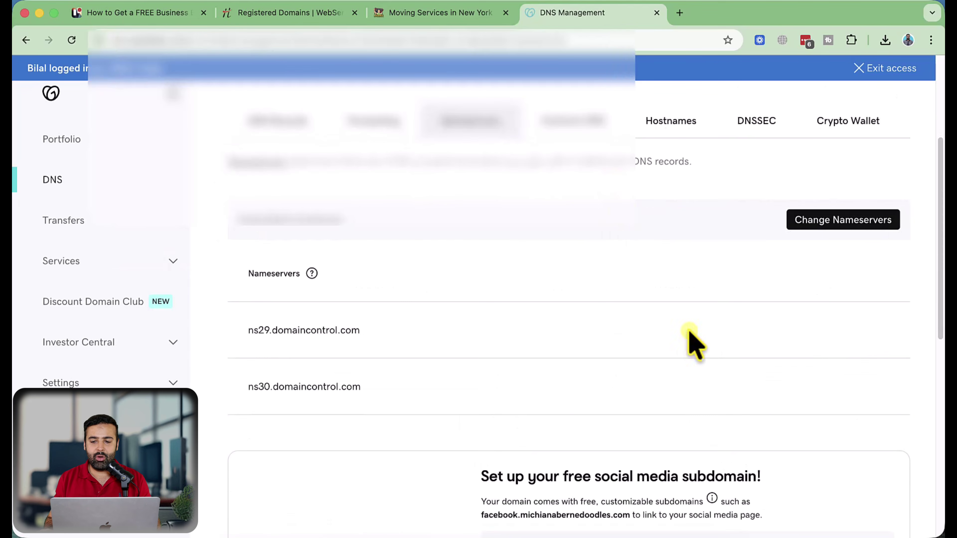
pyautogui.click(833, 223)
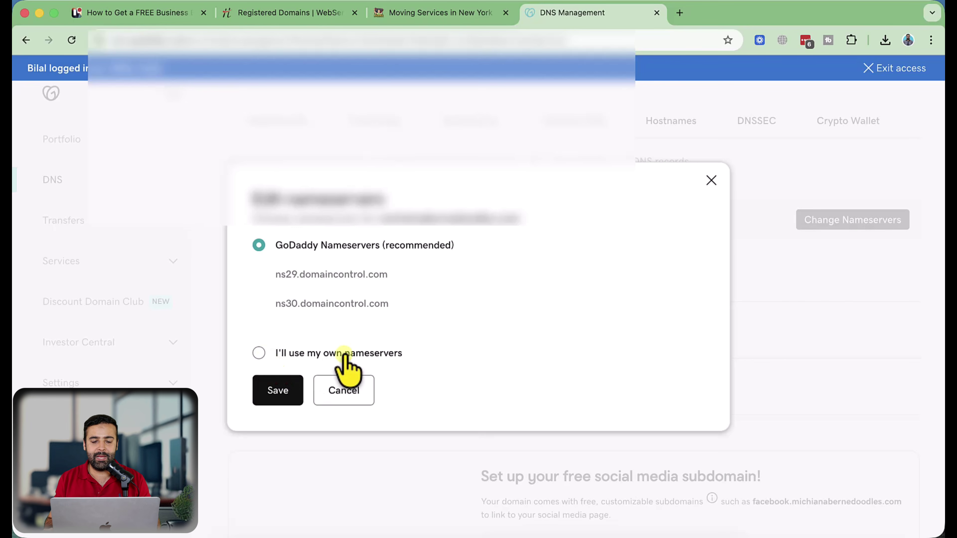
pyautogui.click(259, 353)
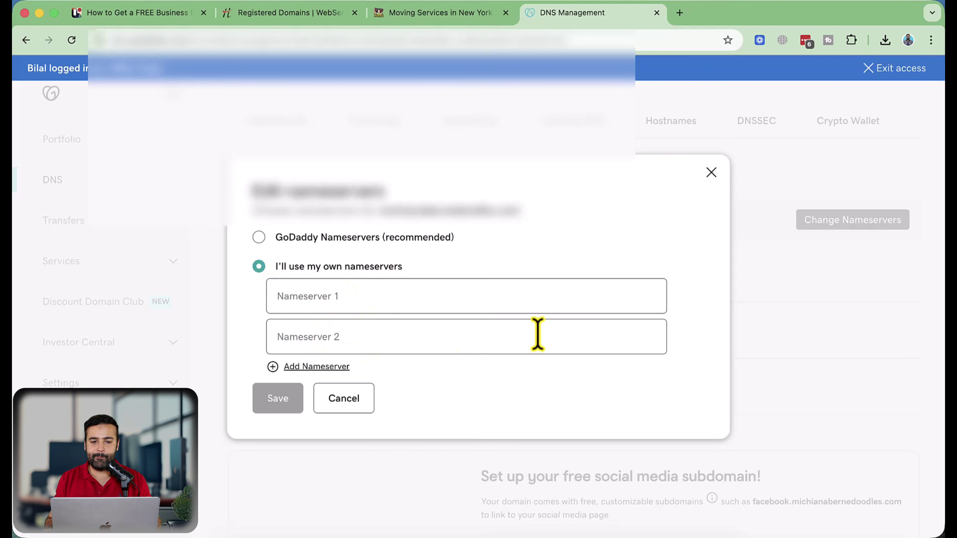
pyautogui.hotkey('ctrl', 'Up')
pyautogui.click(400, 247)
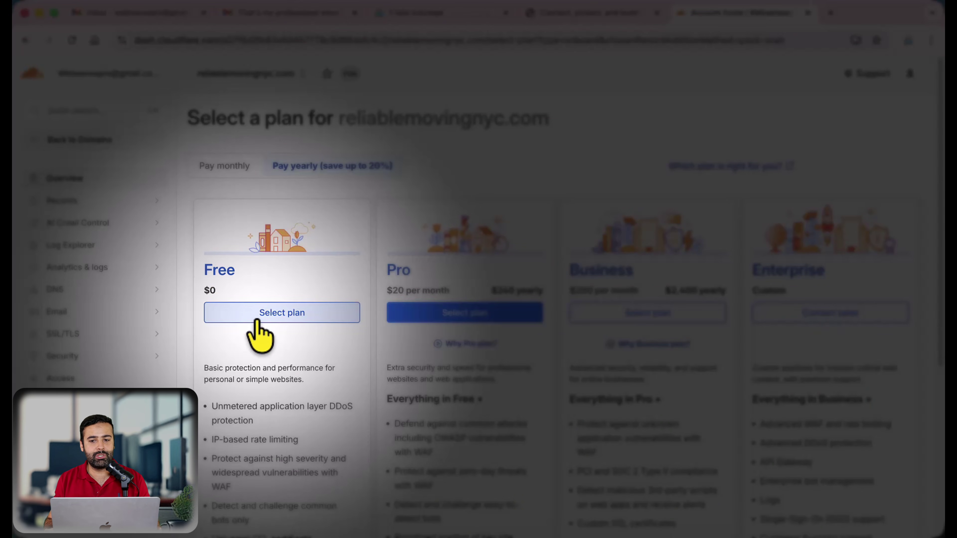
# Choose the Free plan for reliablemovingnyc.com and continue past the scanned DNS records to activation
pyautogui.click(257, 322)
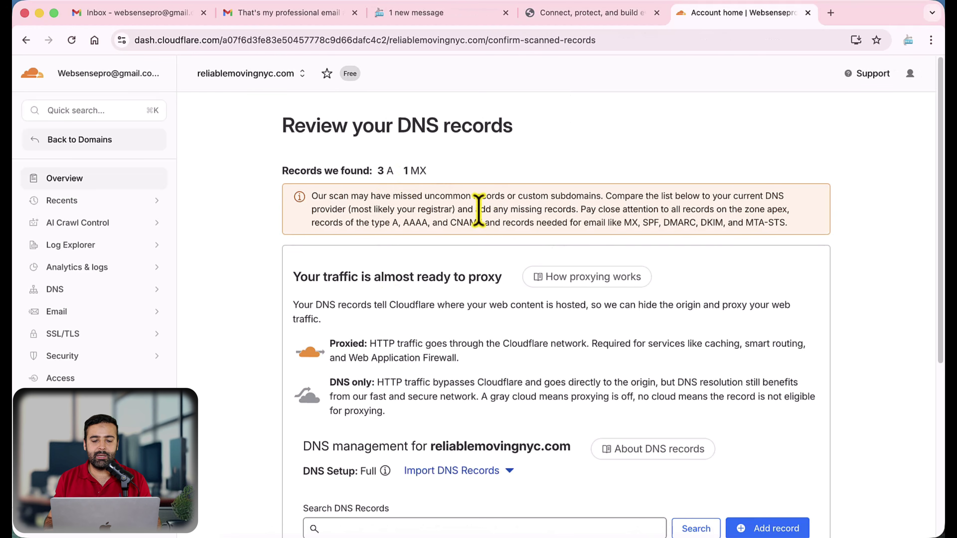
pyautogui.scroll(-7, 497, 187)
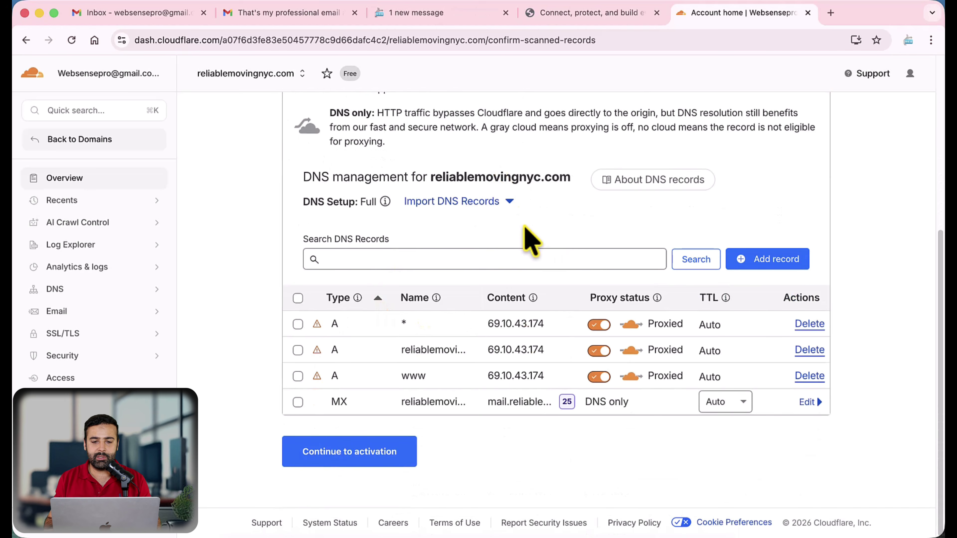
pyautogui.scroll(7, 530, 237)
pyautogui.scroll(-7, 528, 241)
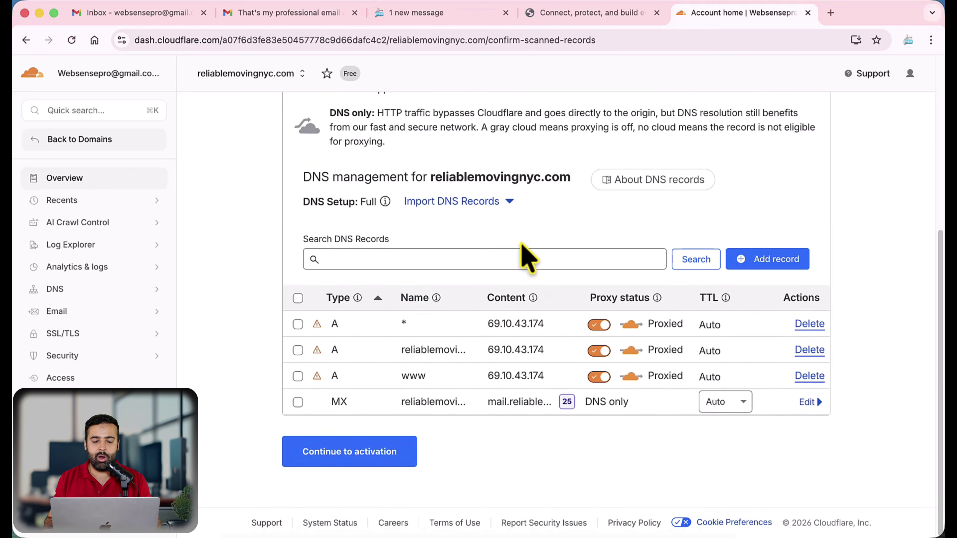
pyautogui.click(358, 457)
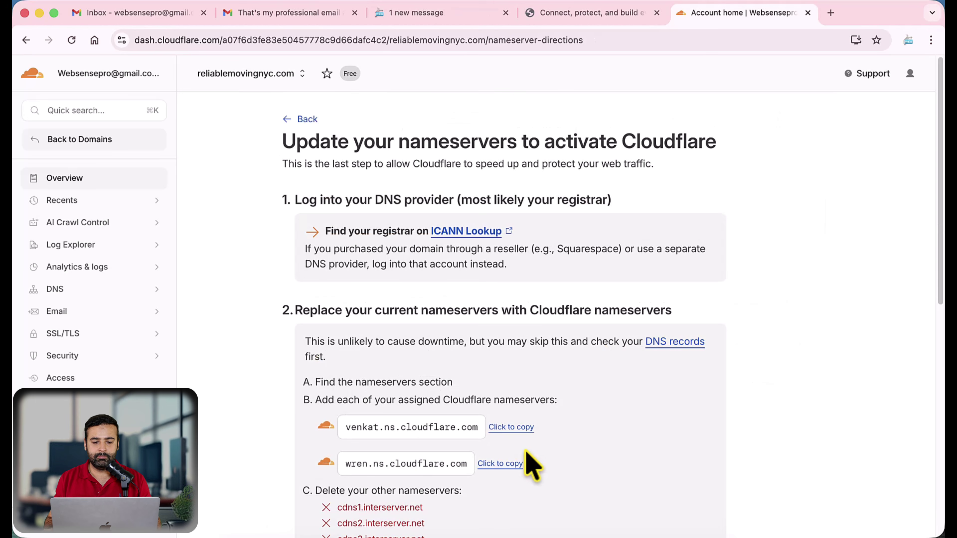
# Point out the two assigned nameservers, venkat.ns.cloudflare.com and wren.ns.cloudflare.com
pyautogui.scroll(-3, 618, 226)
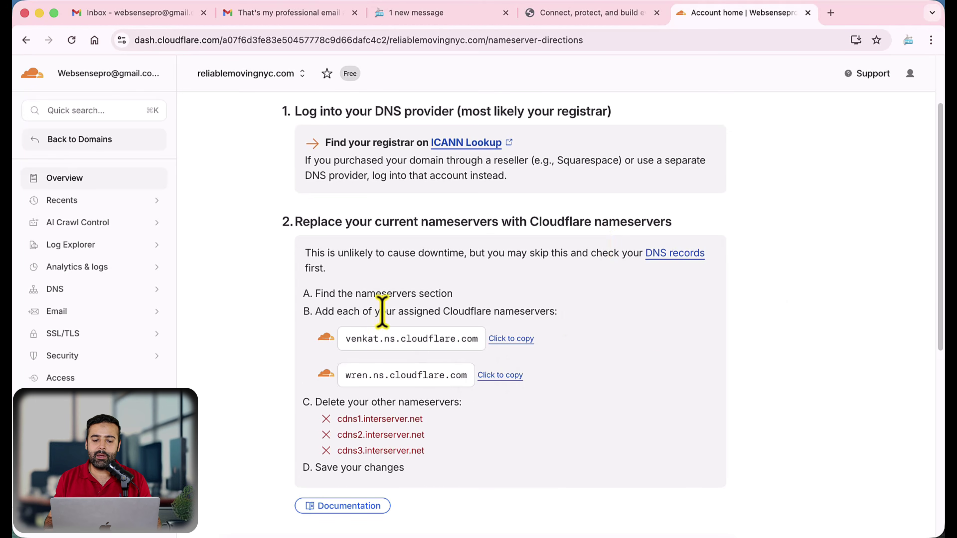
pyautogui.moveTo(344, 338); pyautogui.dragTo(469, 338)
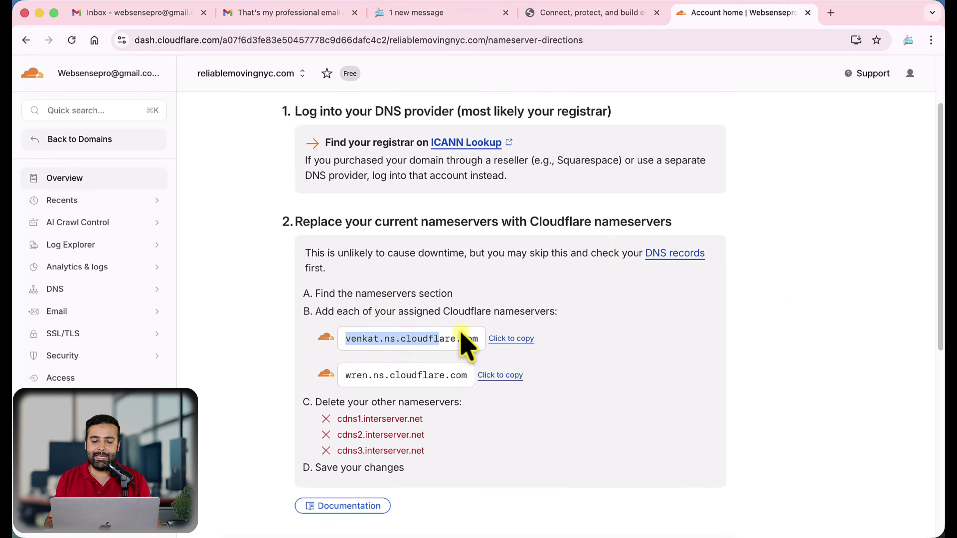
pyautogui.moveTo(466, 375); pyautogui.dragTo(345, 376)
pyautogui.click(663, 372)
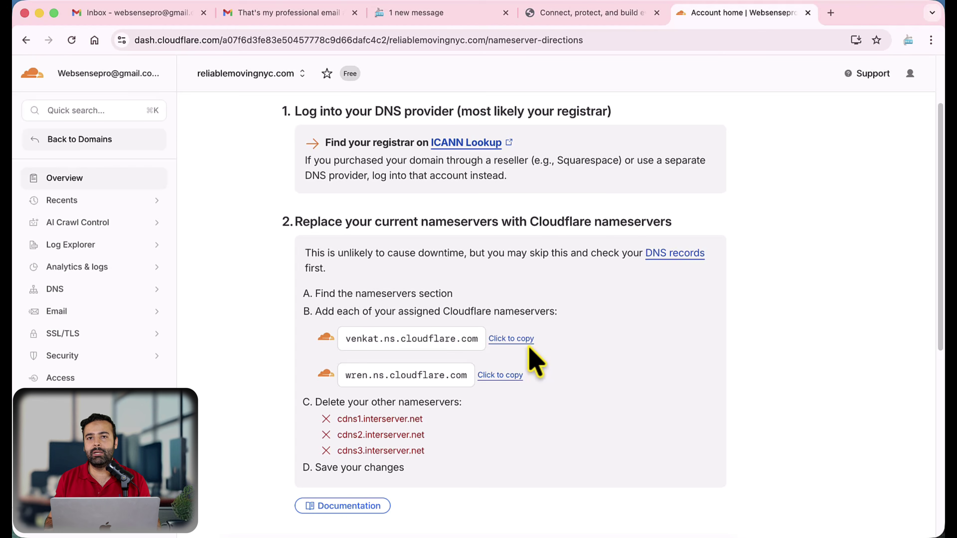
# Replace the registrar's NS1 value with the copied venkat.ns.cloudflare.com
pyautogui.click(517, 341)
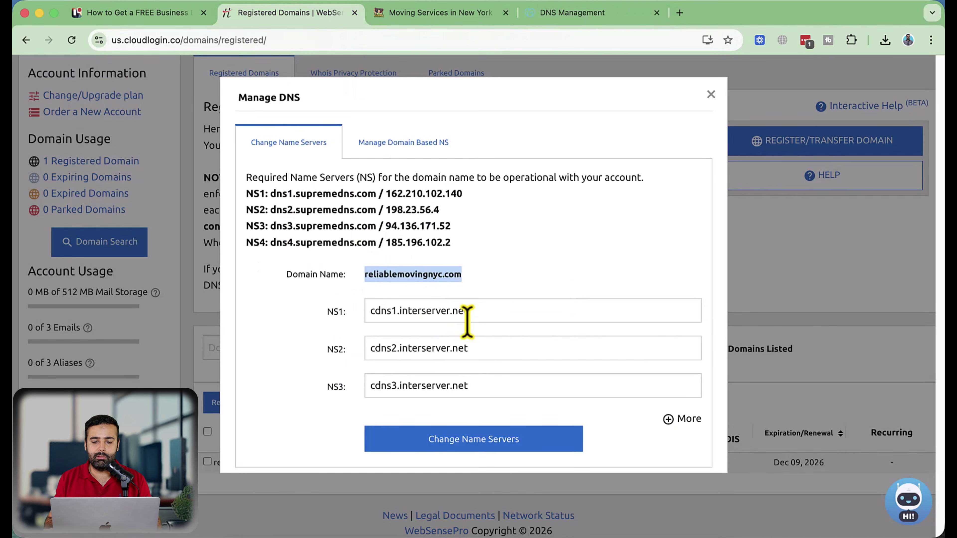
pyautogui.click(515, 316)
pyautogui.press('super+a')
pyautogui.press('super+v')
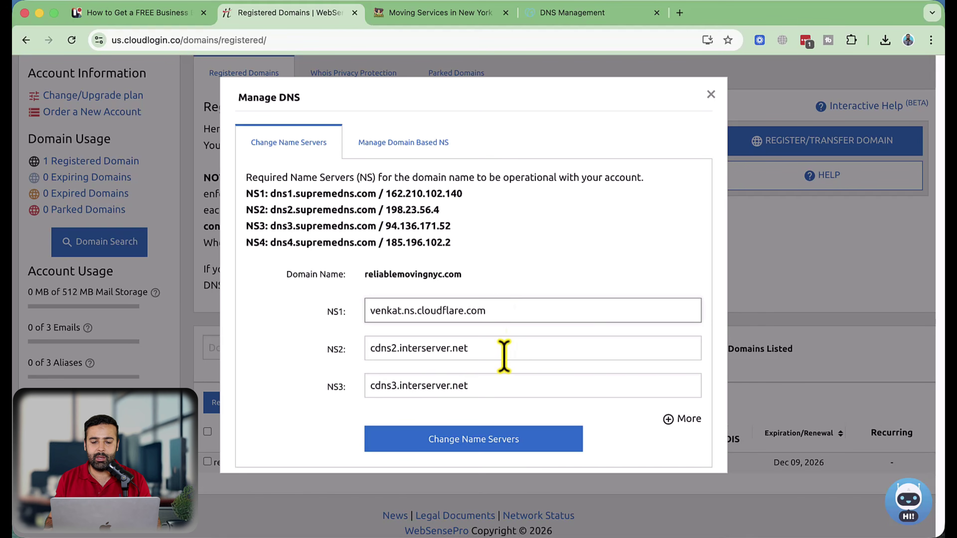
# Delete the registrar's third nameserver entry
pyautogui.moveTo(504, 353); pyautogui.dragTo(359, 351)
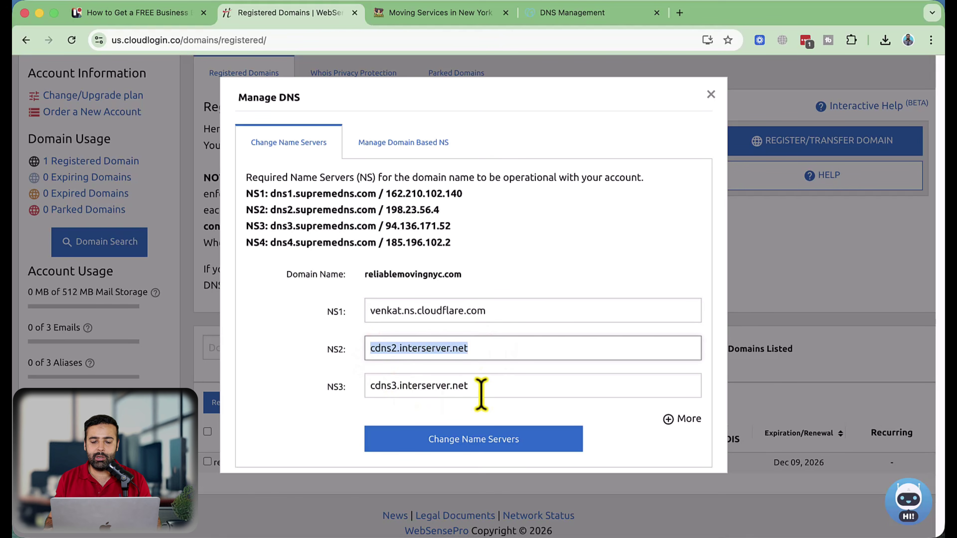
pyautogui.moveTo(480, 389); pyautogui.dragTo(346, 391)
pyautogui.press('BackSpace')
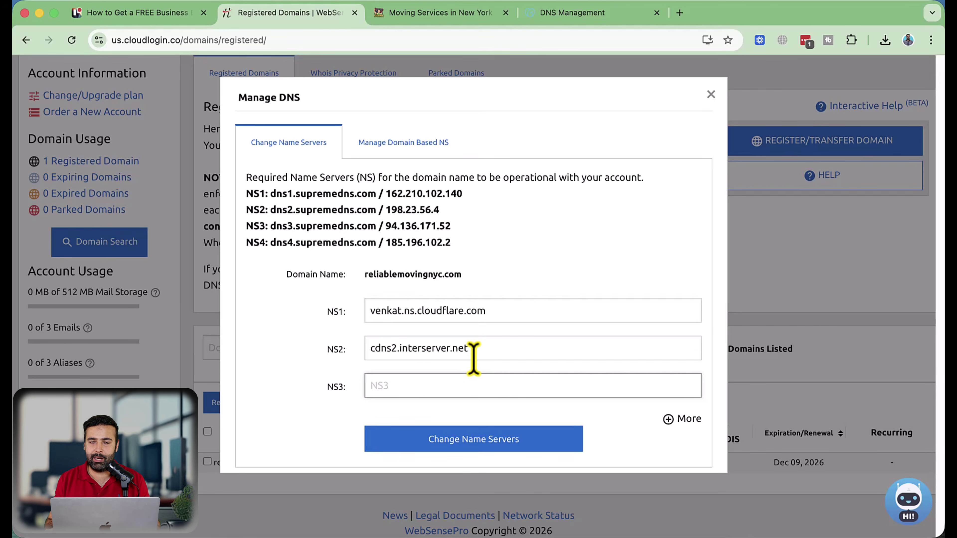
pyautogui.moveTo(524, 310); pyautogui.dragTo(367, 310)
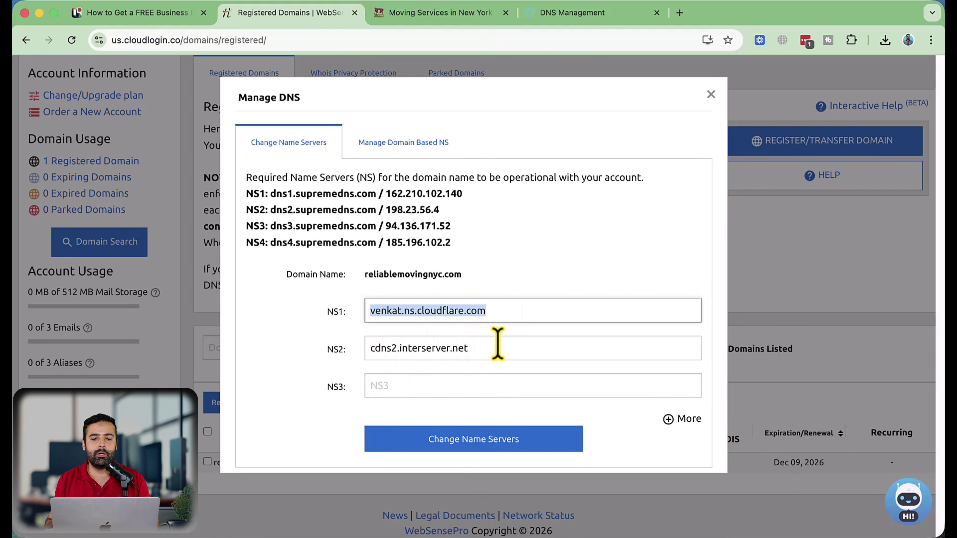
# Replace NS2 with wren.ns.cloudflare.com copied from Cloudflare and submit the nameserver change
pyautogui.hotkey('ctrl', 'Up')
pyautogui.click(306, 268)
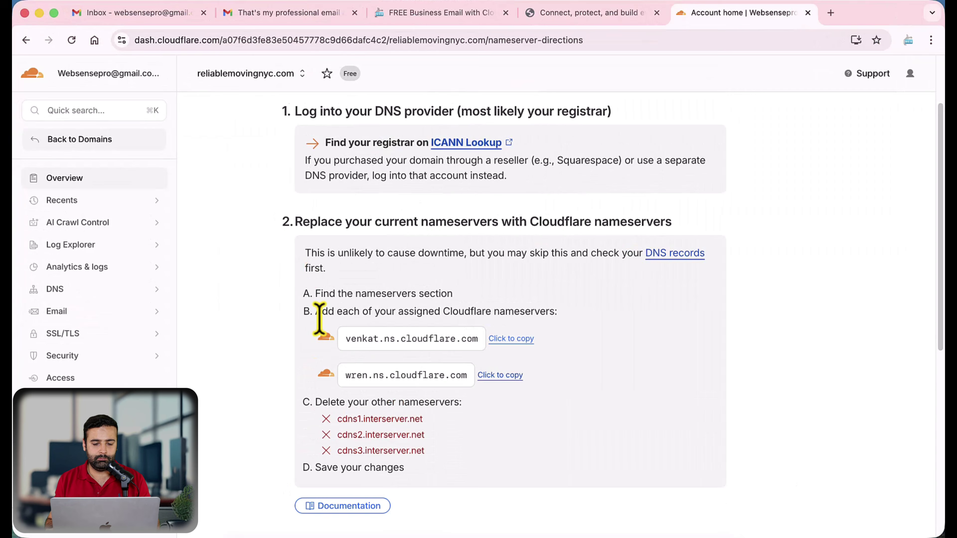
pyautogui.click(499, 376)
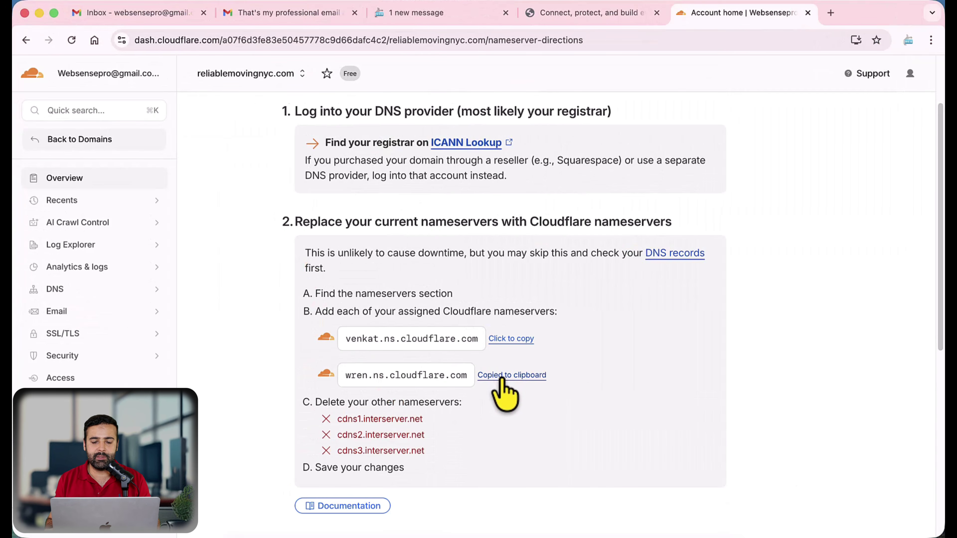
pyautogui.hotkey('ctrl', 'Up')
pyautogui.click(367, 302)
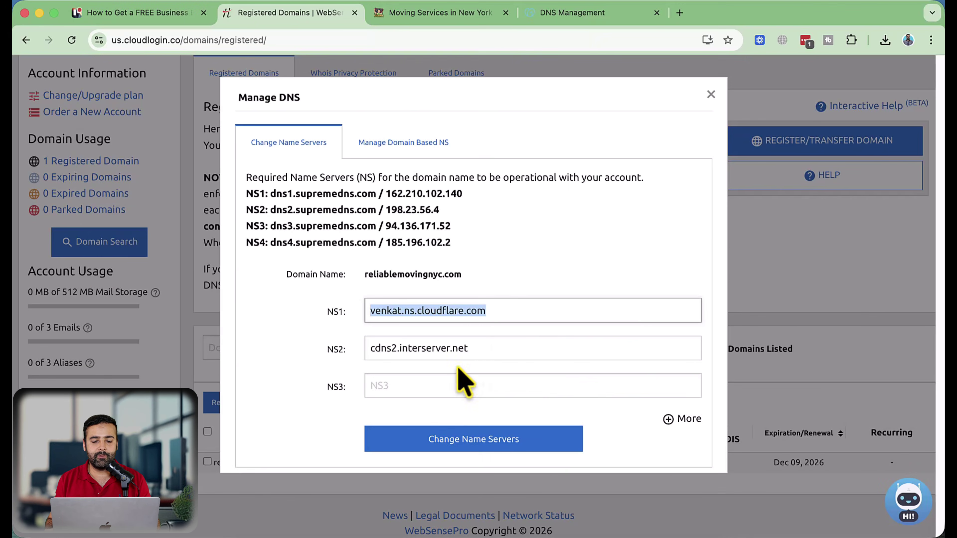
pyautogui.click(490, 346)
pyautogui.press('super+a')
pyautogui.press('super+v')
pyautogui.press('Return')
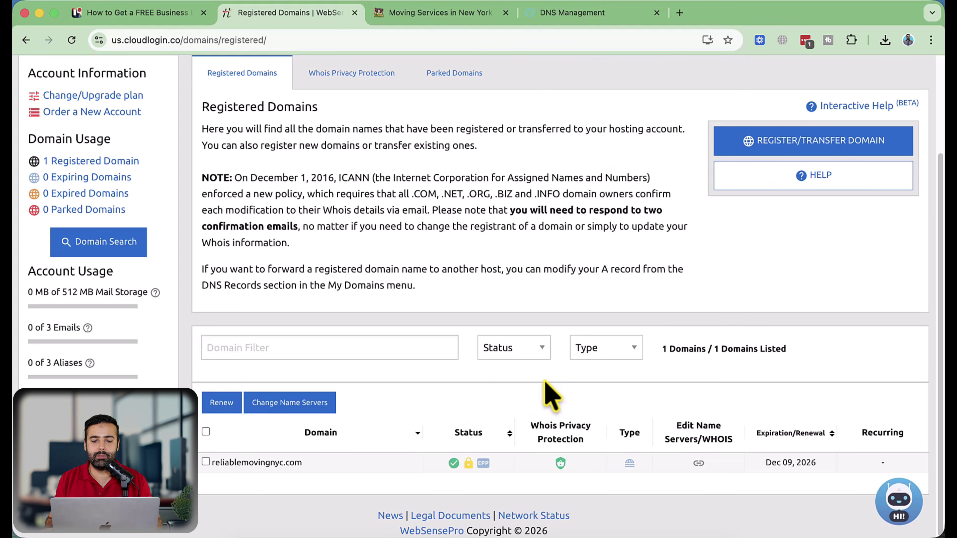
pyautogui.hotkey('ctrl', 'Up')
pyautogui.click(399, 260)
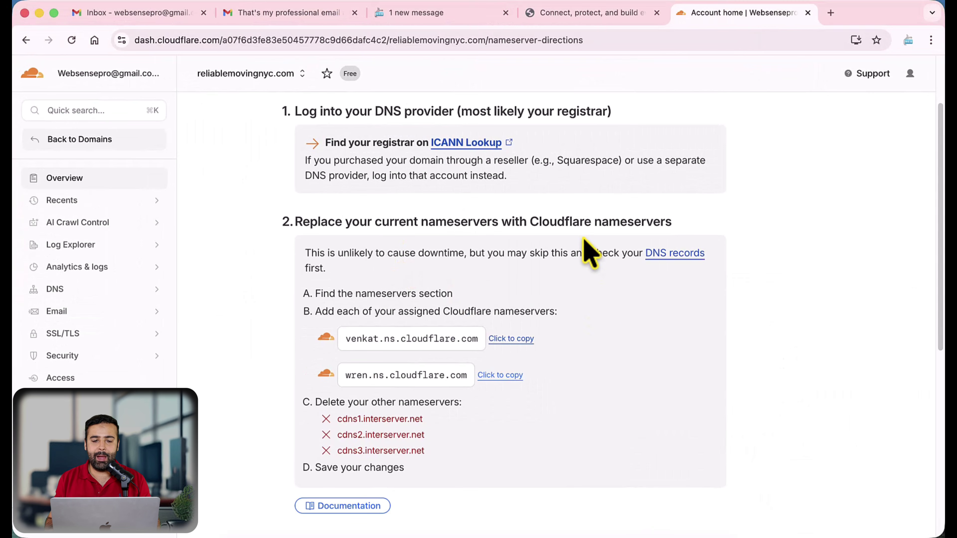
# Report the nameservers as updated and have Cloudflare check them now
pyautogui.scroll(-10, 588, 252)
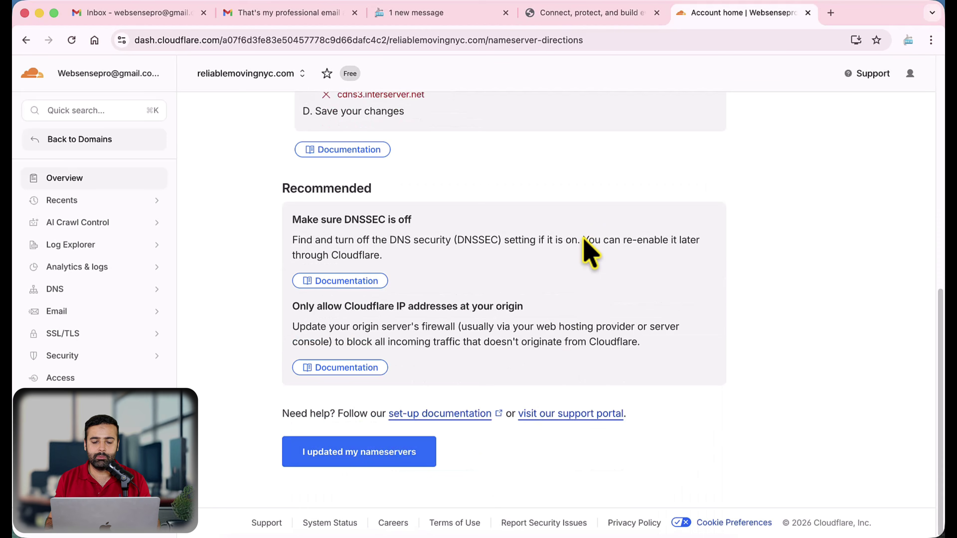
pyautogui.click(377, 462)
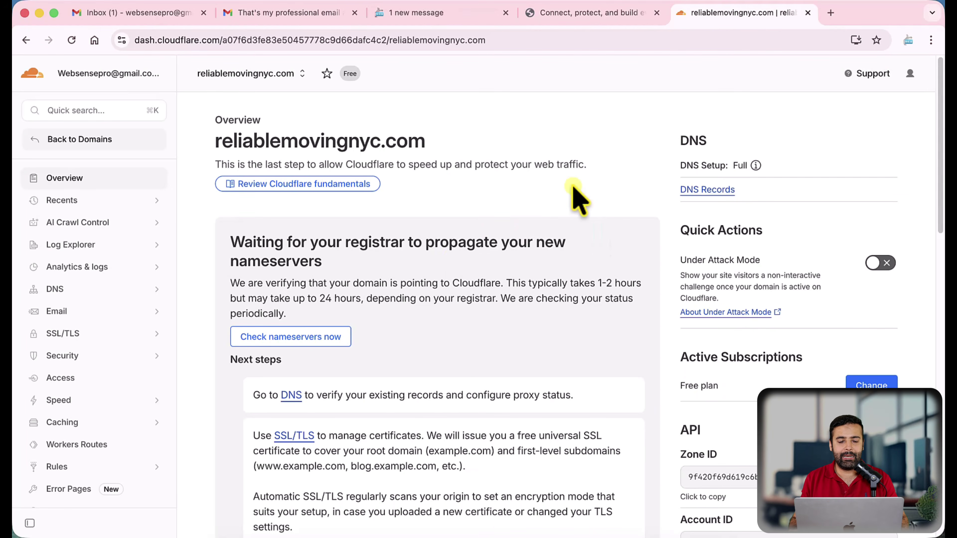
pyautogui.click(327, 337)
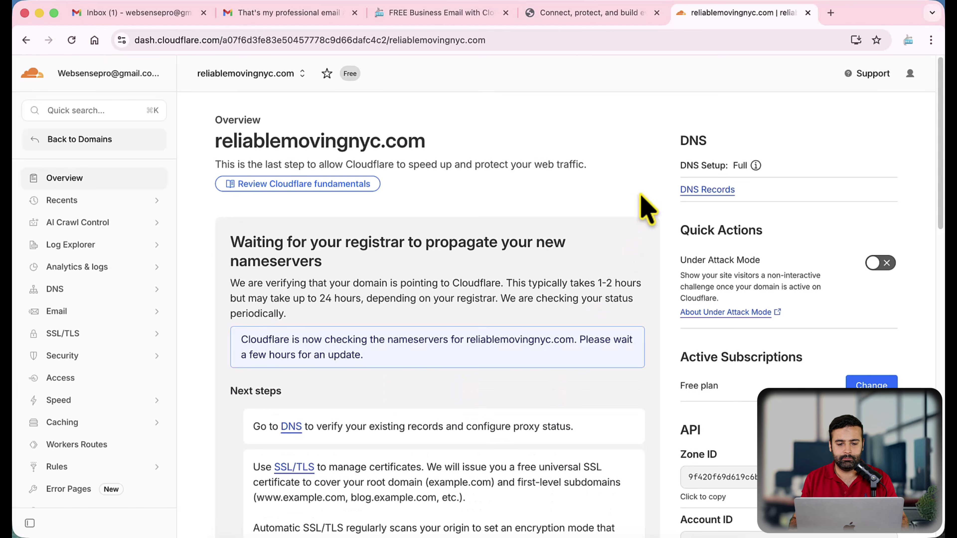
# Confirm reliablemovingnyc.com is shown as protected, then return to the blog guide
pyautogui.scroll(-20, 646, 209)
pyautogui.scroll(20, 646, 209)
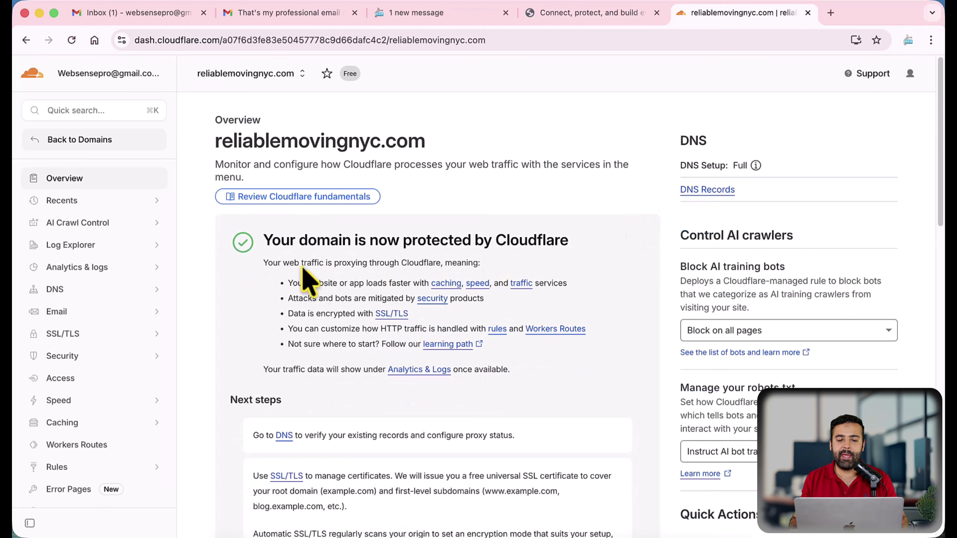
pyautogui.moveTo(266, 243); pyautogui.dragTo(584, 251)
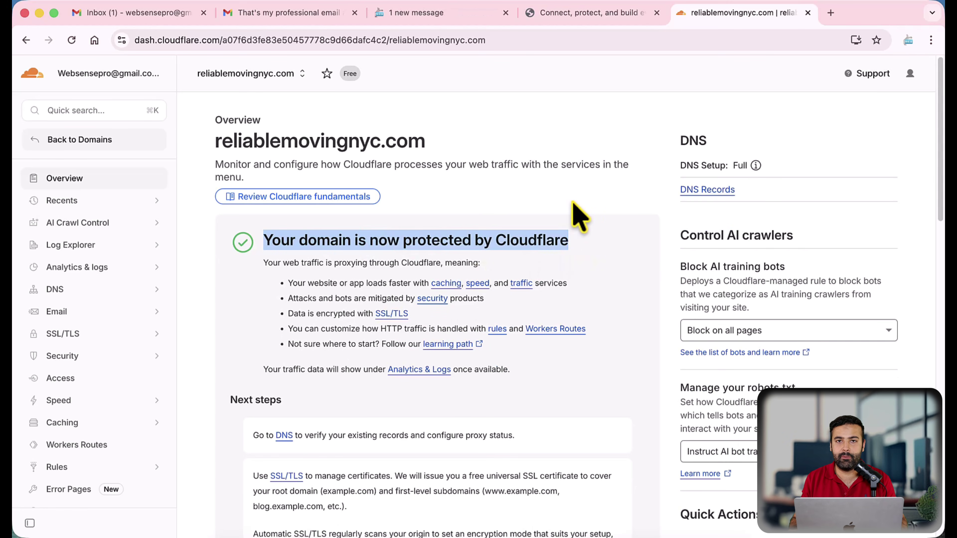
pyautogui.click(567, 179)
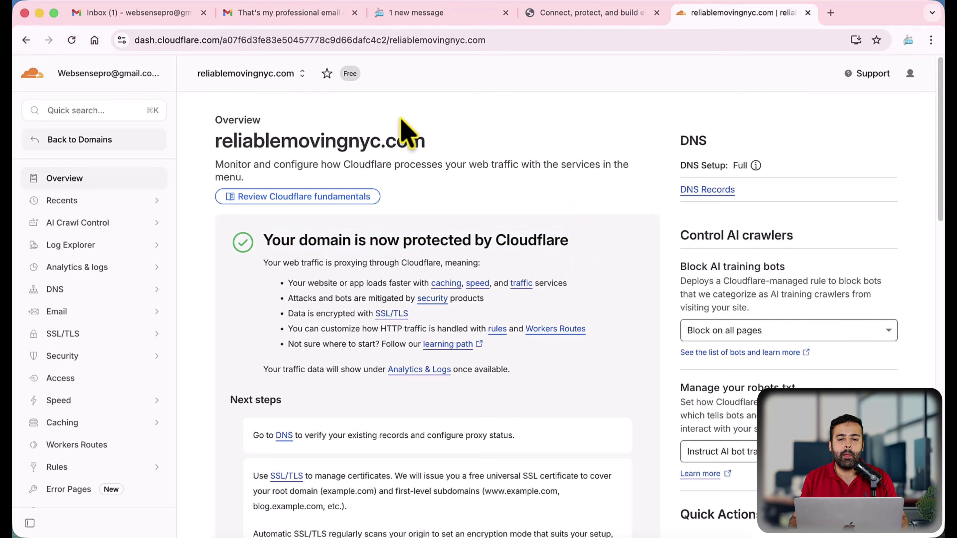
pyautogui.click(416, 16)
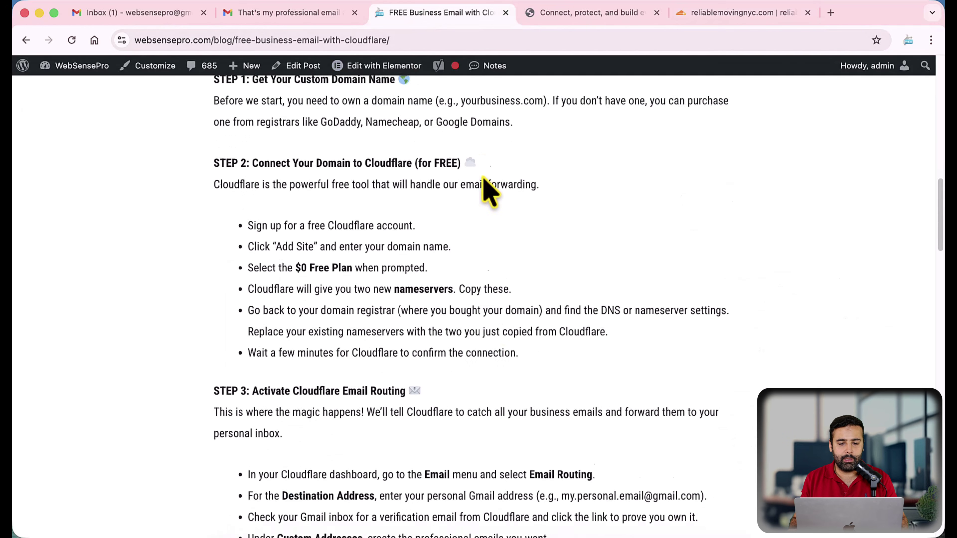
# Read the guide's STEP 2 and STEP 3 Email Routing instructions, then go back to Cloudflare
pyautogui.scroll(-2, 486, 188)
pyautogui.moveTo(536, 333); pyautogui.dragTo(215, 141)
pyautogui.click(342, 193)
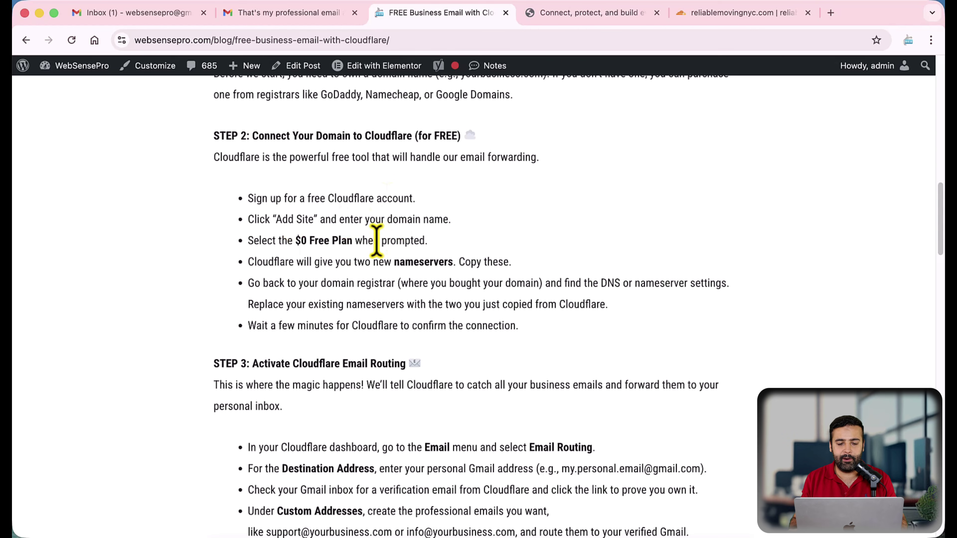
pyautogui.scroll(-5, 402, 193)
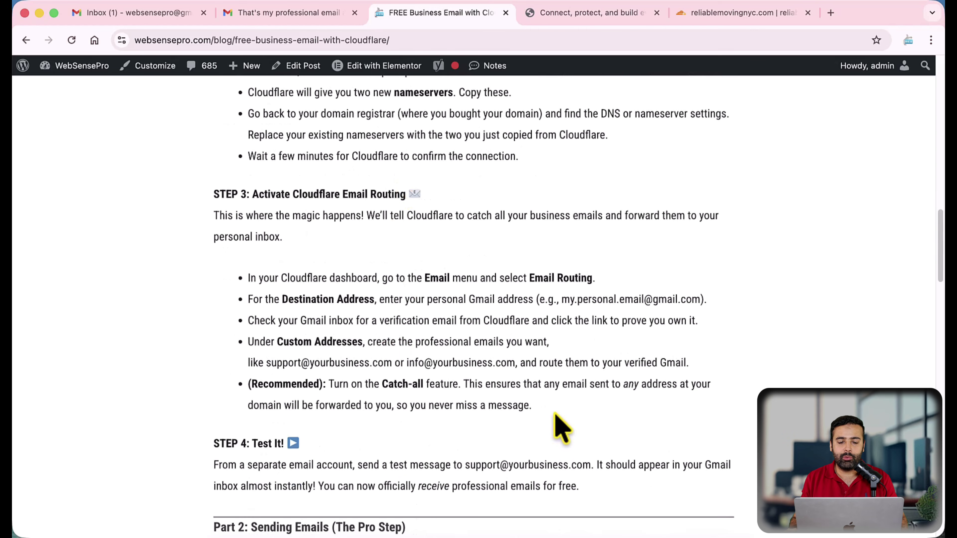
pyautogui.moveTo(558, 421); pyautogui.dragTo(207, 192)
pyautogui.click(278, 230)
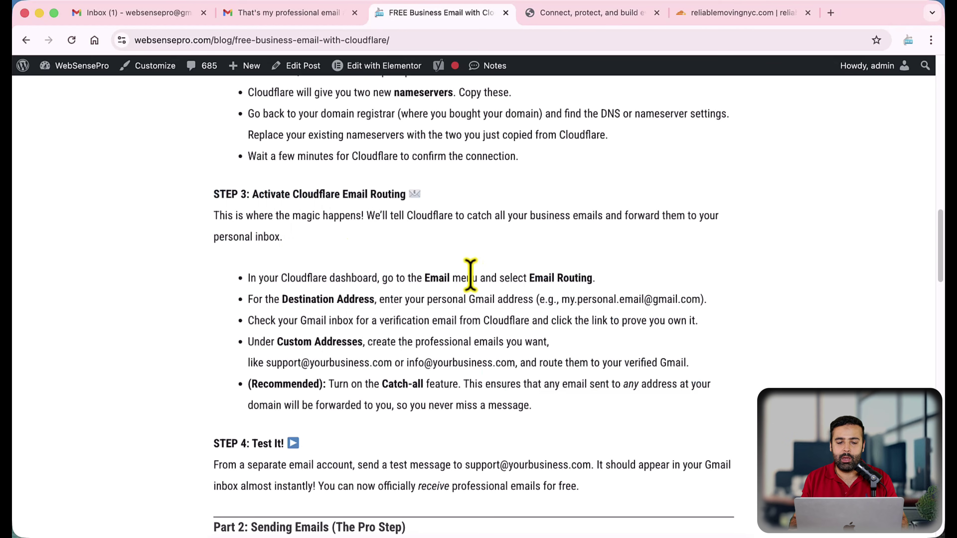
pyautogui.moveTo(251, 279); pyautogui.dragTo(589, 278)
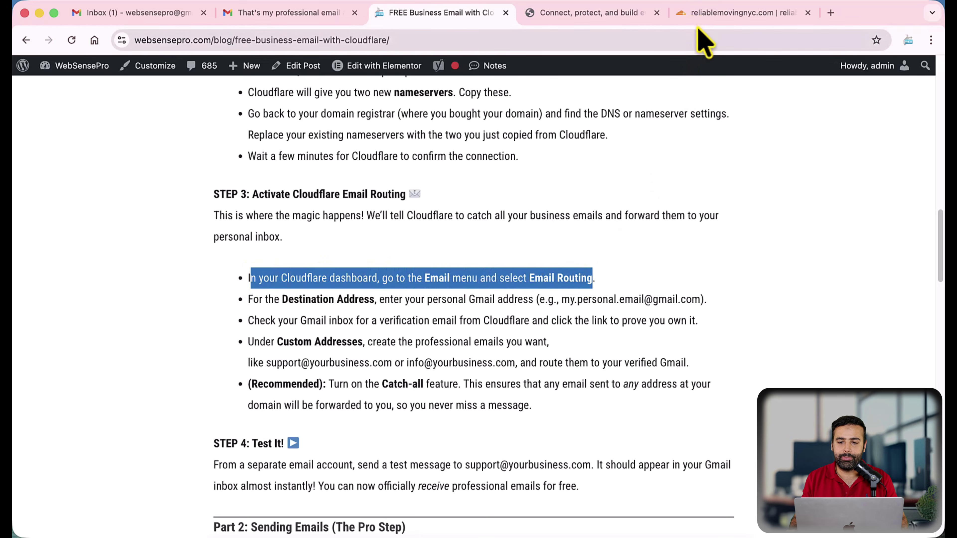
pyautogui.click(699, 17)
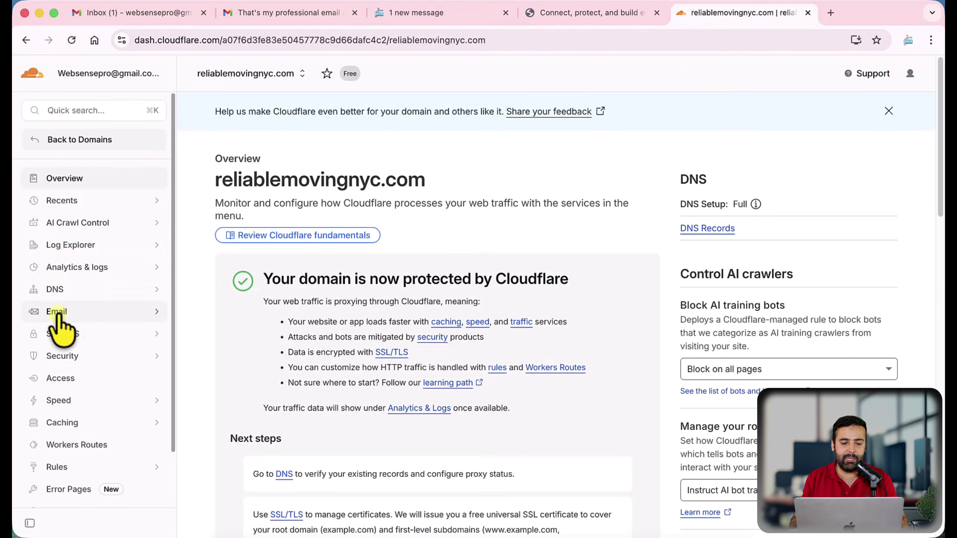
# Open Email > Email Routing, switch to the new UI, and start Onboard Domain
pyautogui.click(126, 317)
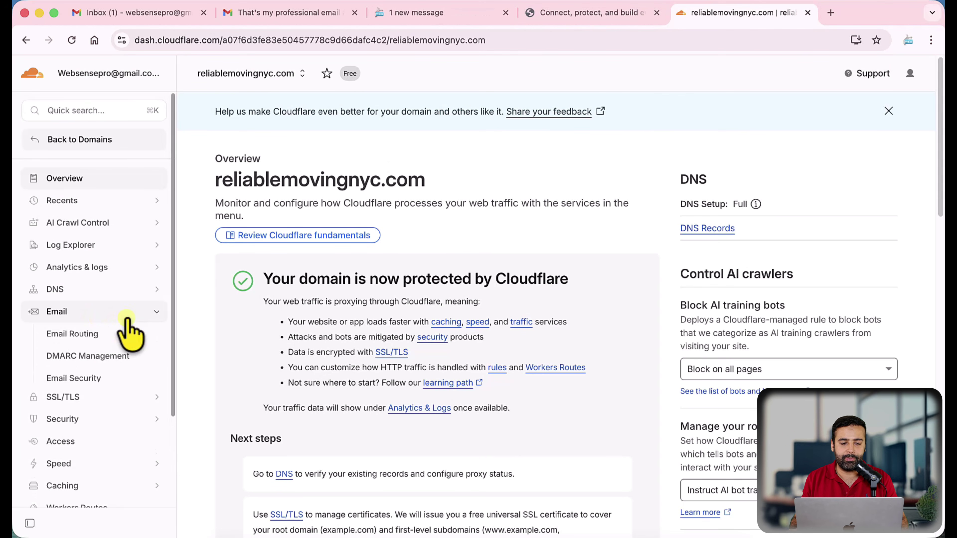
pyautogui.click(72, 337)
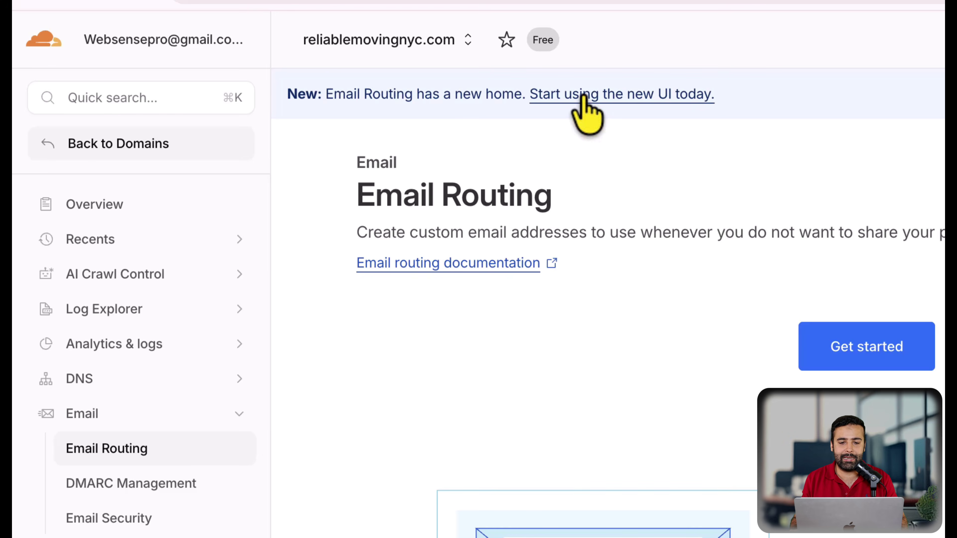
pyautogui.click(697, 97)
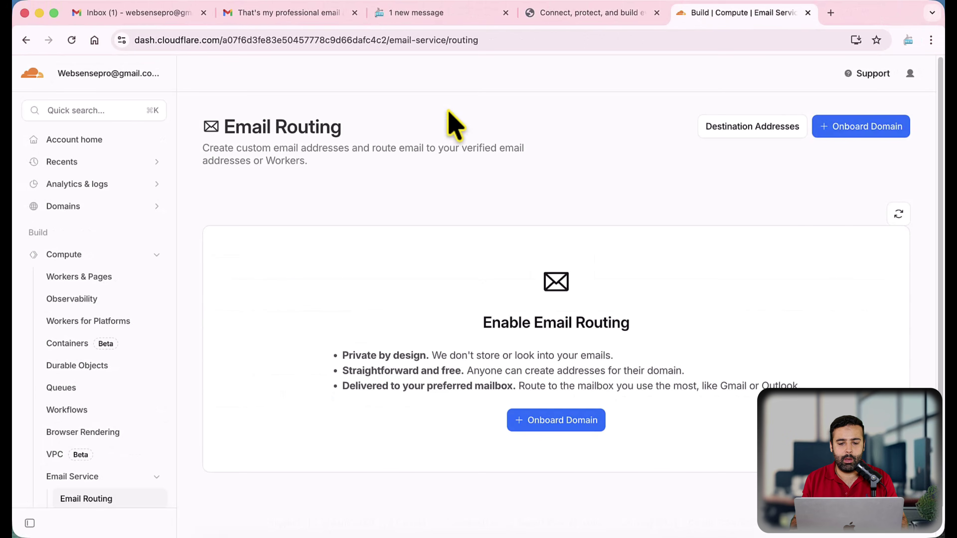
pyautogui.scroll(-1, 428, 234)
pyautogui.scroll(1, 430, 252)
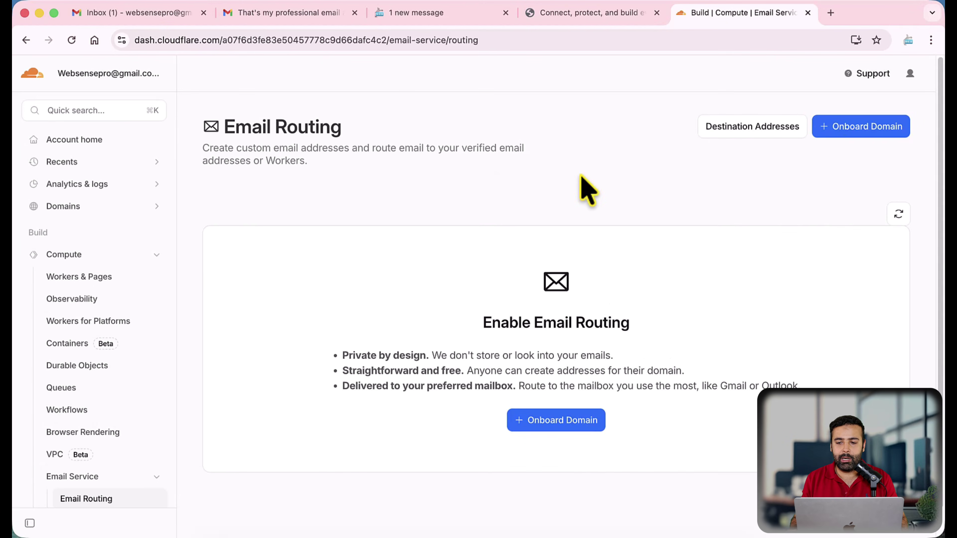
pyautogui.click(845, 132)
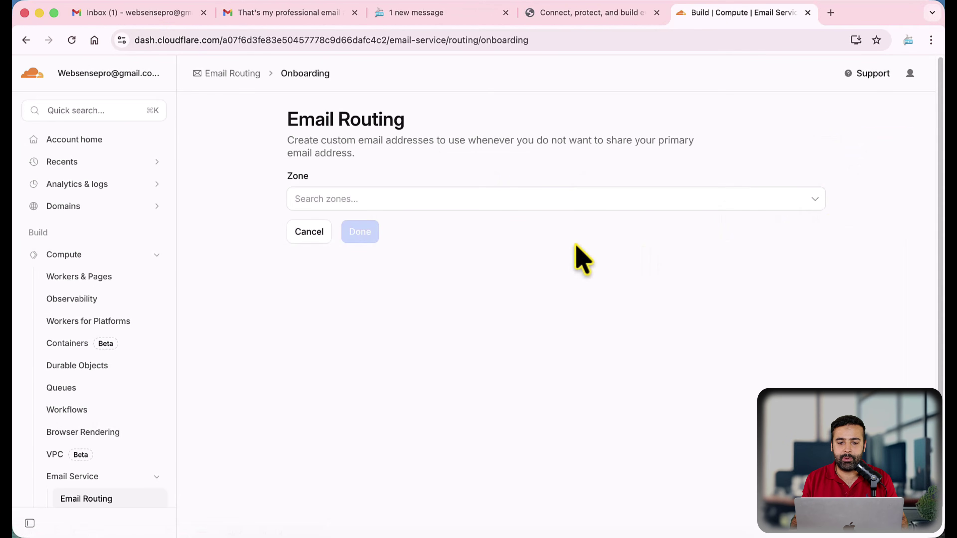
# Pick reliablemovingnyc.com as the zone and delete its conflicting MX record
pyautogui.click(576, 204)
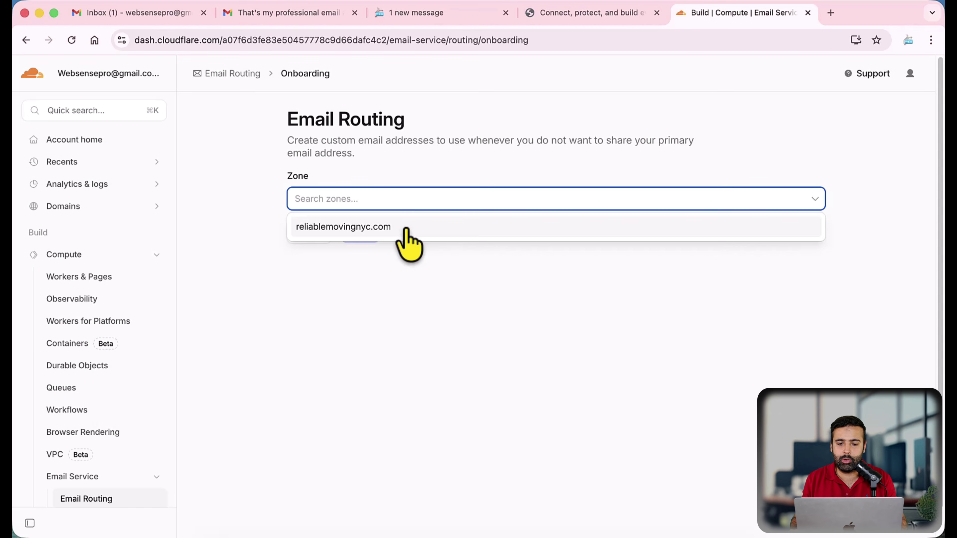
pyautogui.click(416, 232)
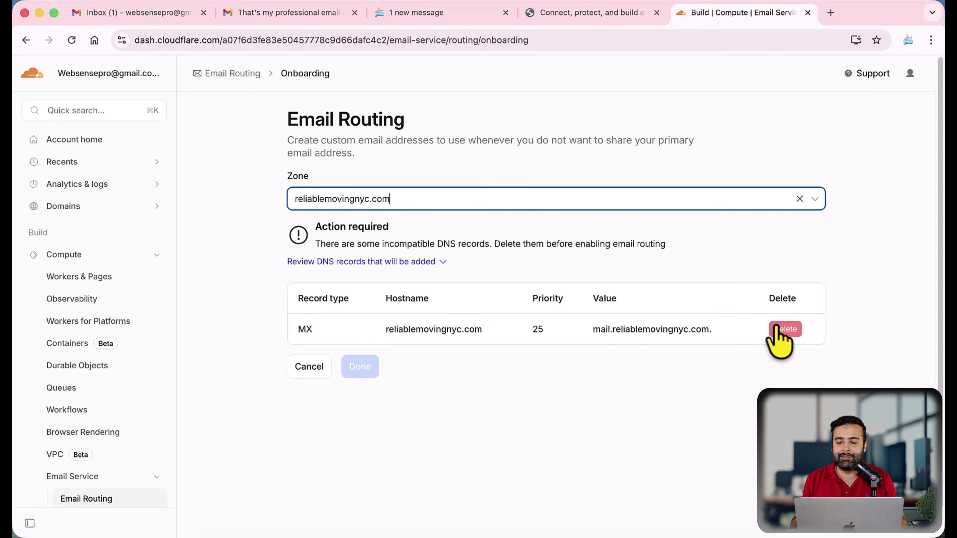
pyautogui.moveTo(300, 330); pyautogui.dragTo(696, 332)
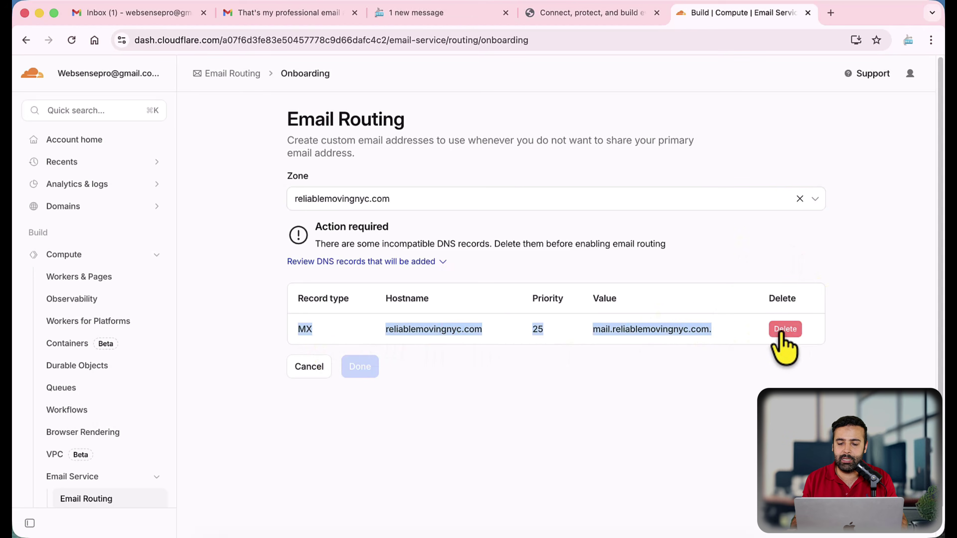
pyautogui.click(662, 331)
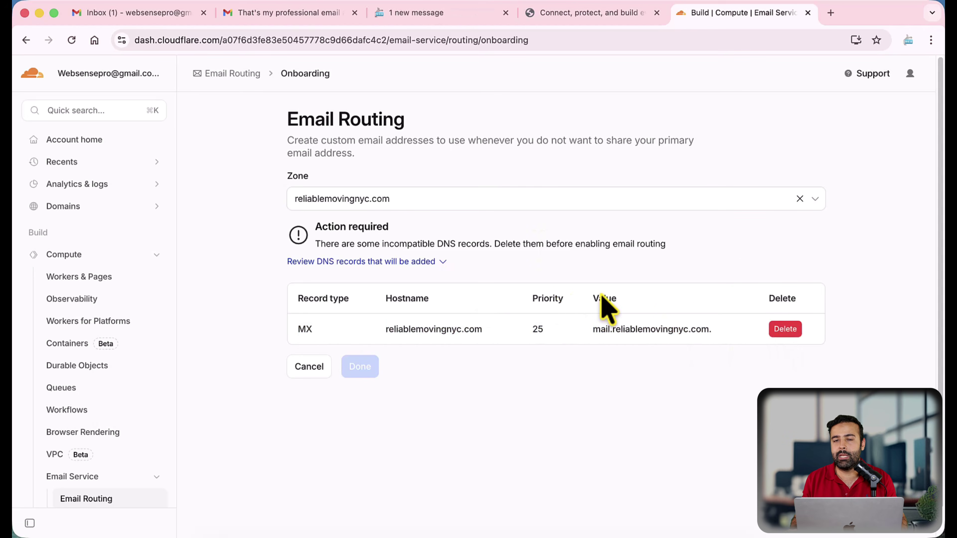
pyautogui.click(787, 331)
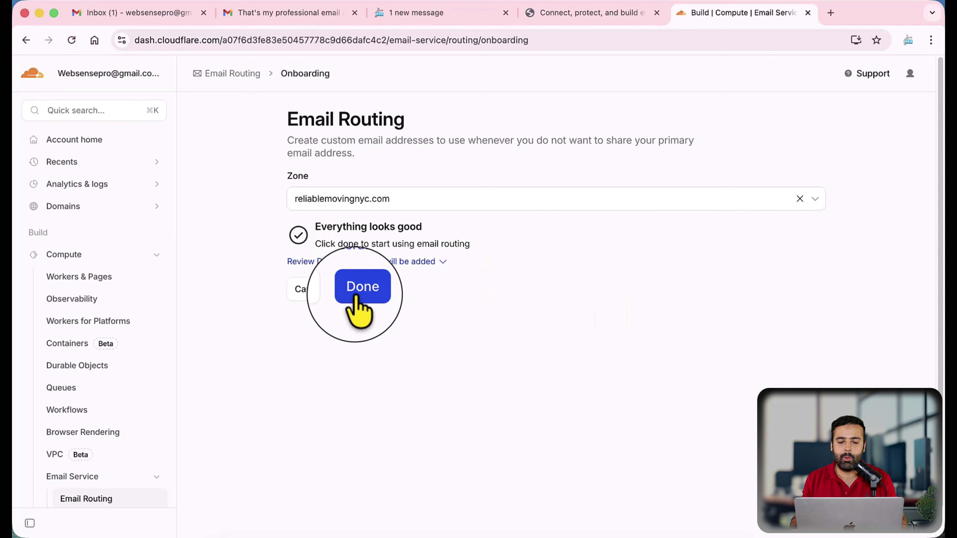
# Look over the MX and TXT records to be added, then finish onboarding with Done
pyautogui.click(448, 266)
pyautogui.scroll(-2, 502, 342)
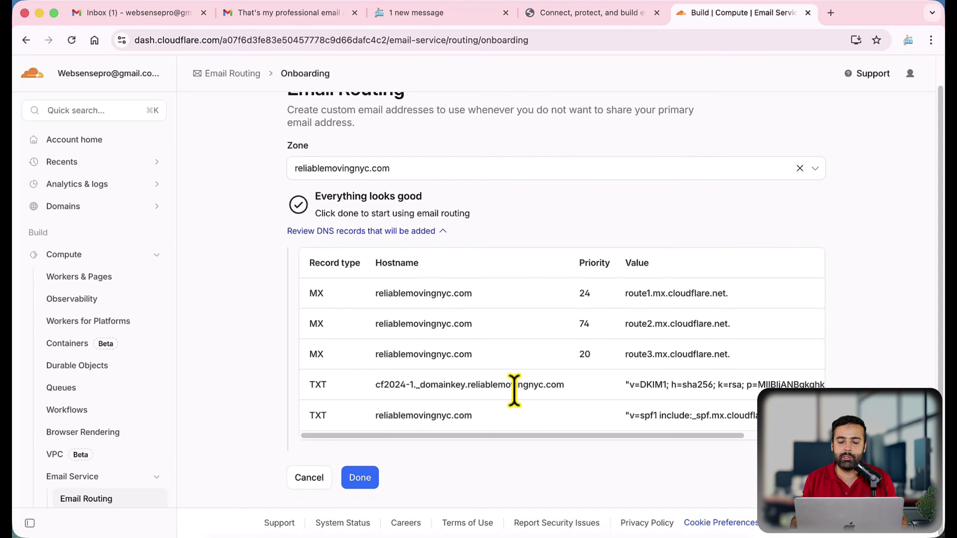
pyautogui.scroll(2, 509, 377)
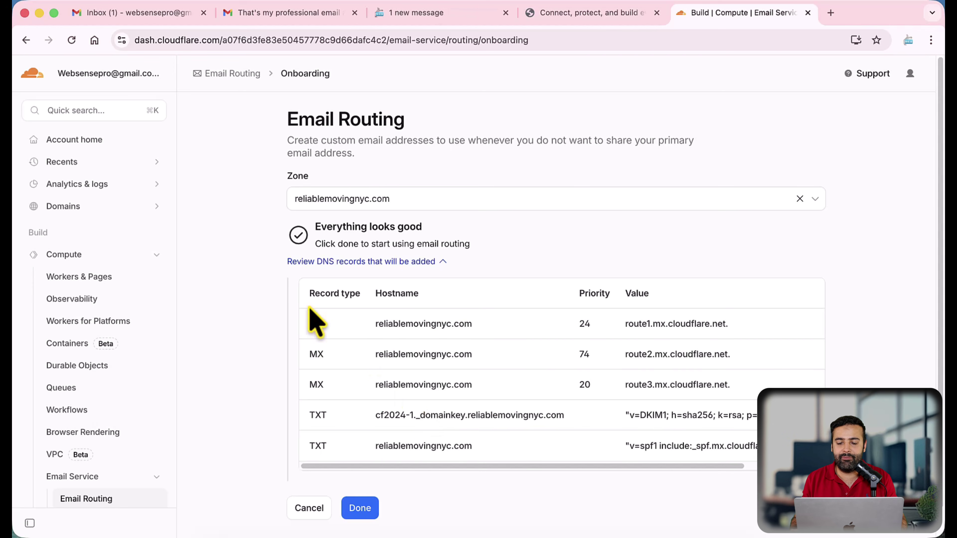
pyautogui.moveTo(316, 317); pyautogui.dragTo(810, 453)
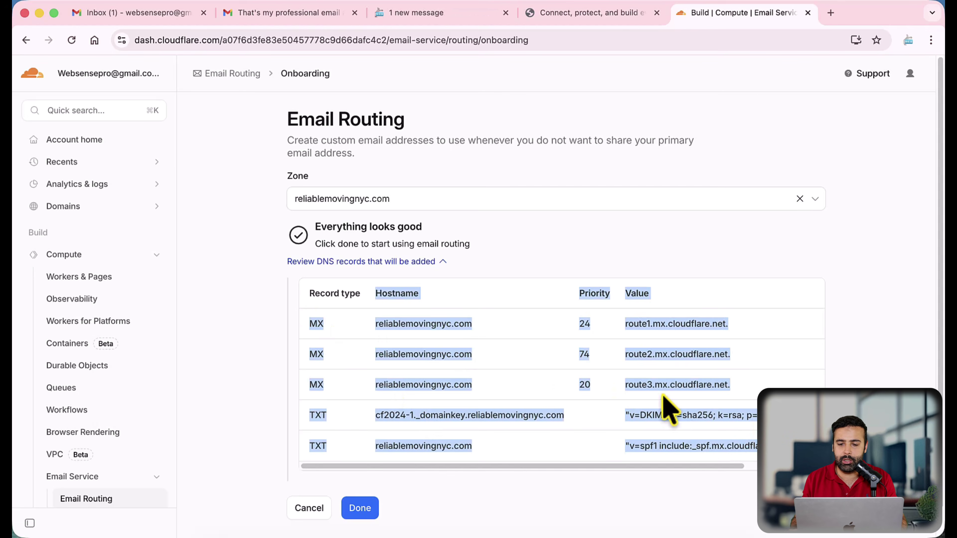
pyautogui.click(543, 265)
pyautogui.scroll(-1, 491, 348)
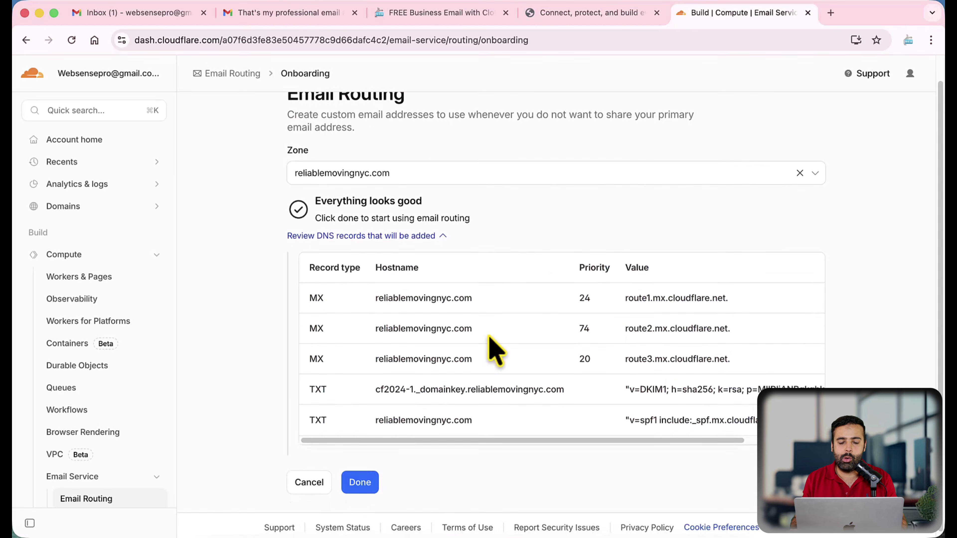
pyautogui.click(377, 480)
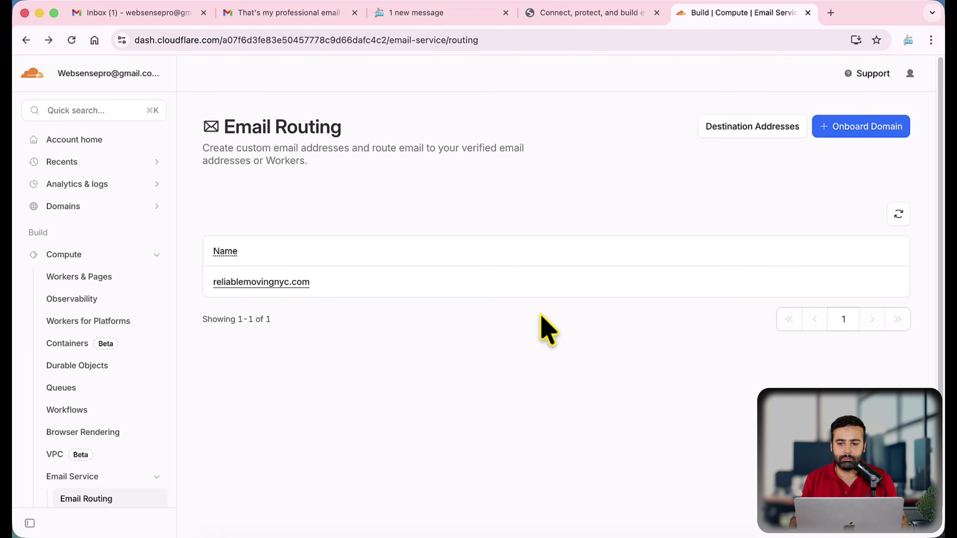
# Open the Destination Addresses list and start adding a new address
pyautogui.click(720, 135)
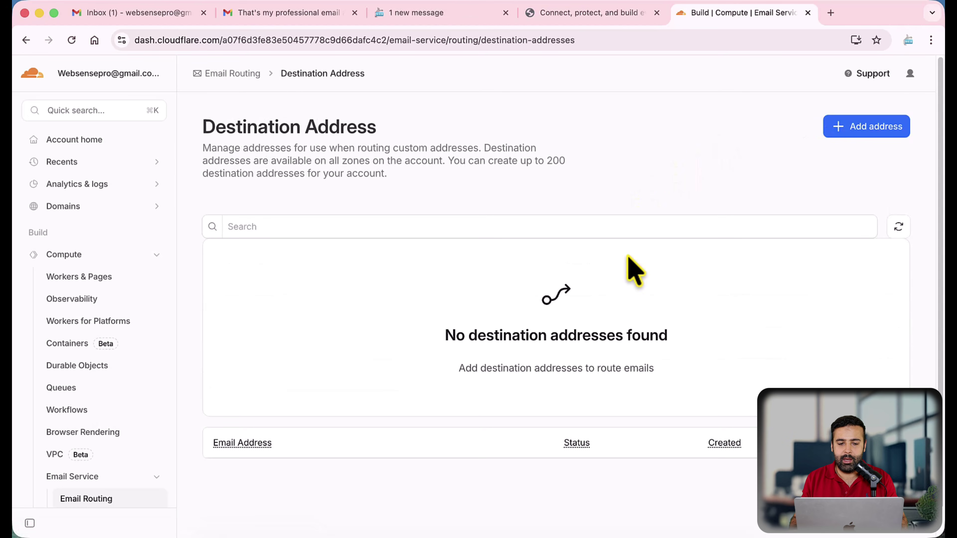
pyautogui.scroll(-1, 634, 302)
pyautogui.scroll(1, 630, 306)
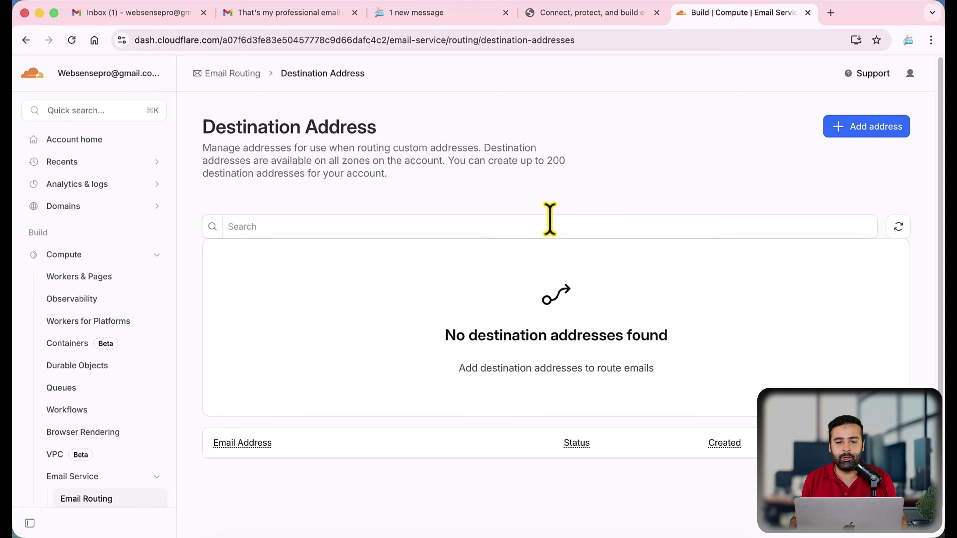
pyautogui.click(848, 126)
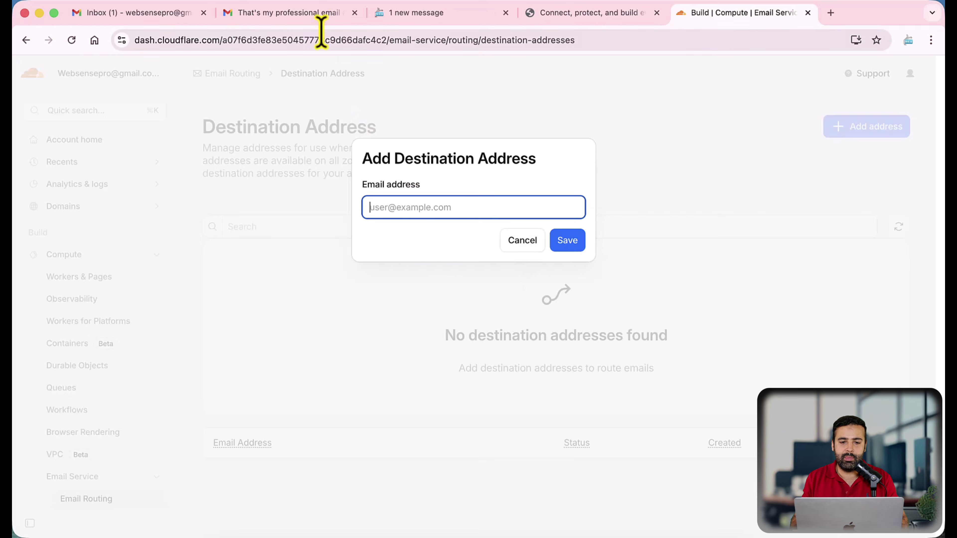
# Copy the Gmail account's address from Gmail, paste it into the form, and save it
pyautogui.click(318, 14)
pyautogui.click(165, 158)
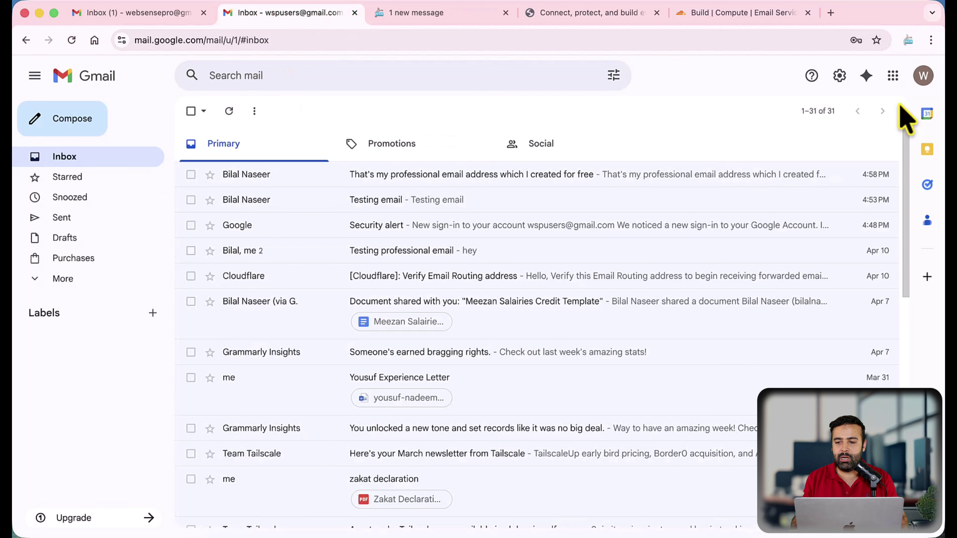
pyautogui.click(923, 77)
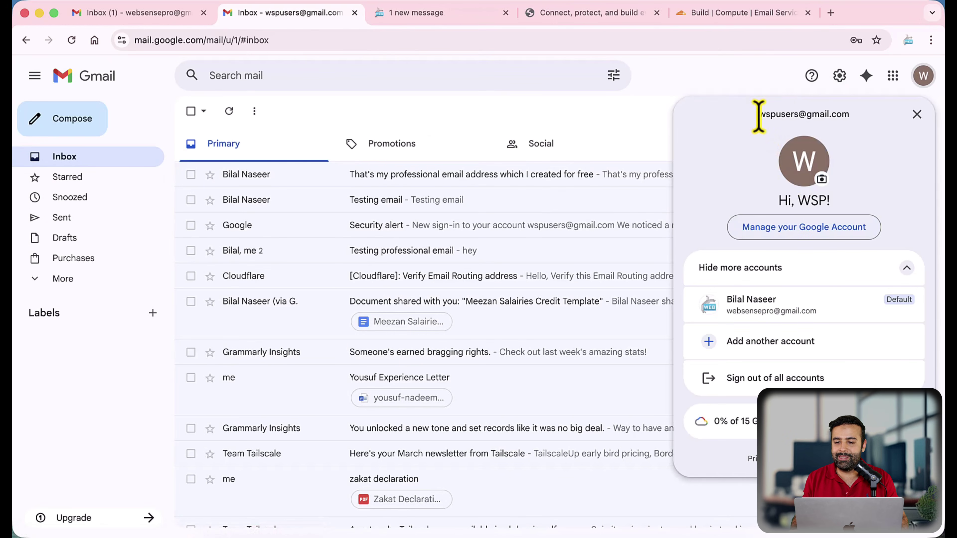
pyautogui.moveTo(758, 114); pyautogui.dragTo(851, 114)
pyautogui.press('super+c')
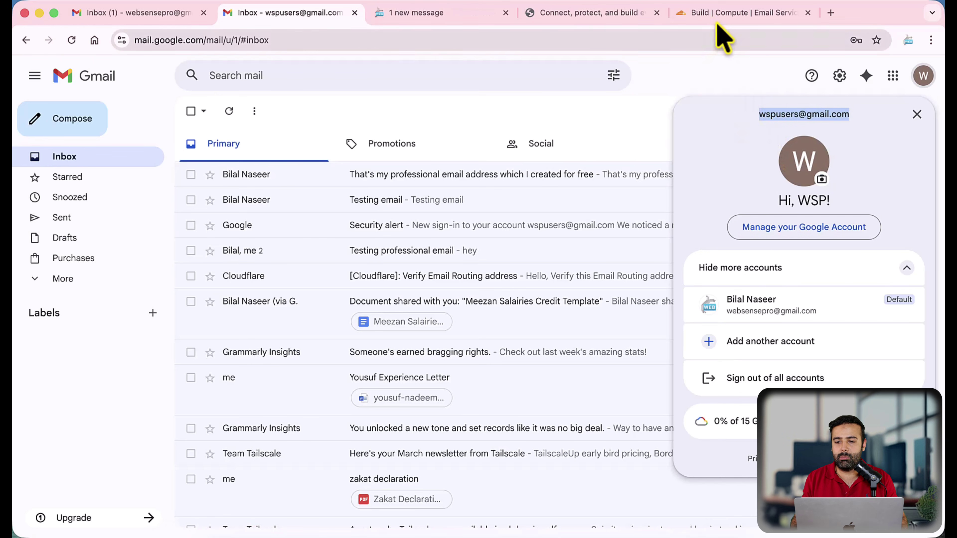
pyautogui.click(724, 13)
pyautogui.press('super+v')
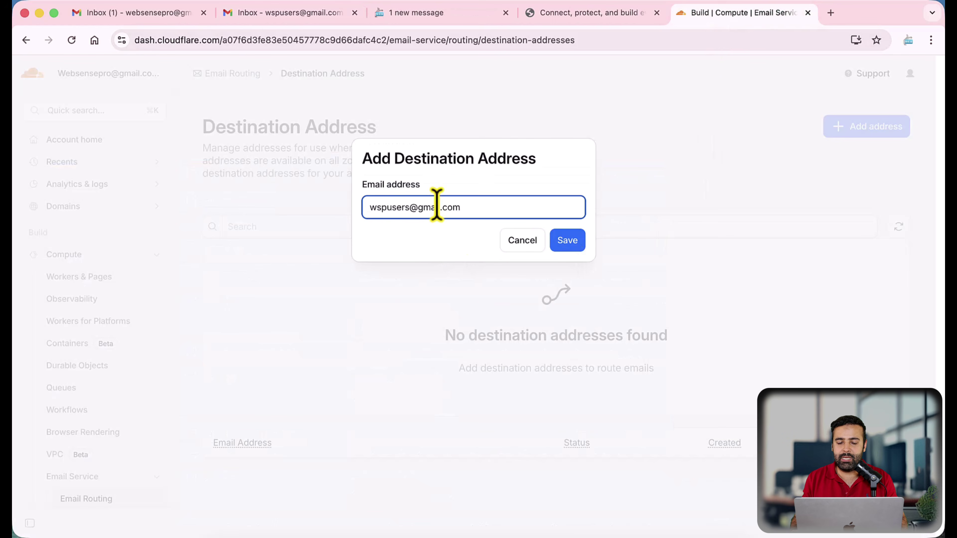
pyautogui.click(569, 241)
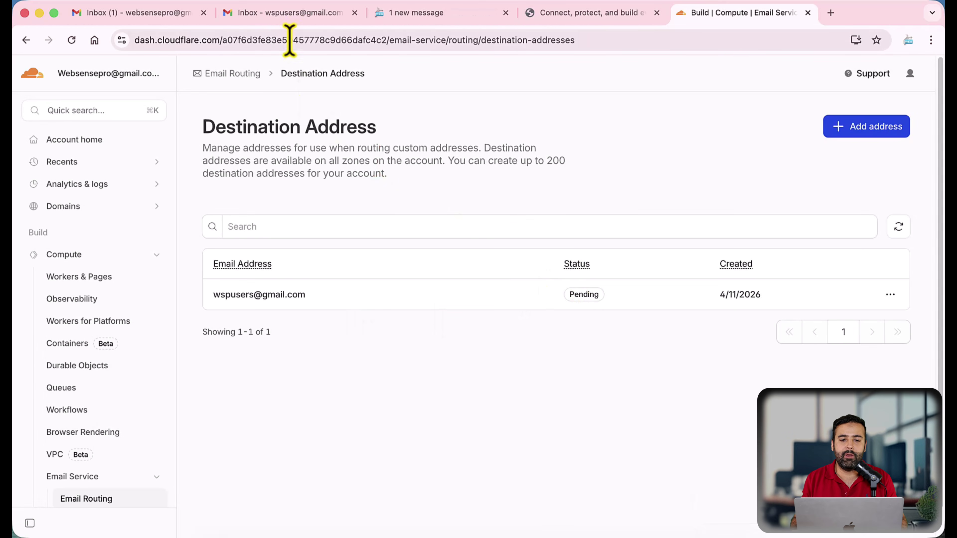
# Check Gmail for verification, confirm reliablemovingnyc.com in a new Domains Overview tab, and return to the pending address
pyautogui.click(291, 13)
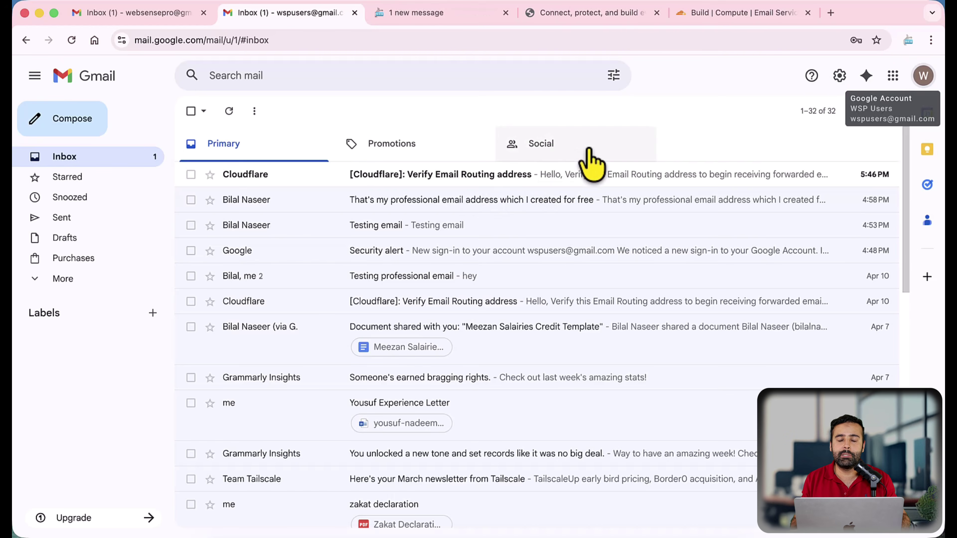
pyautogui.click(693, 13)
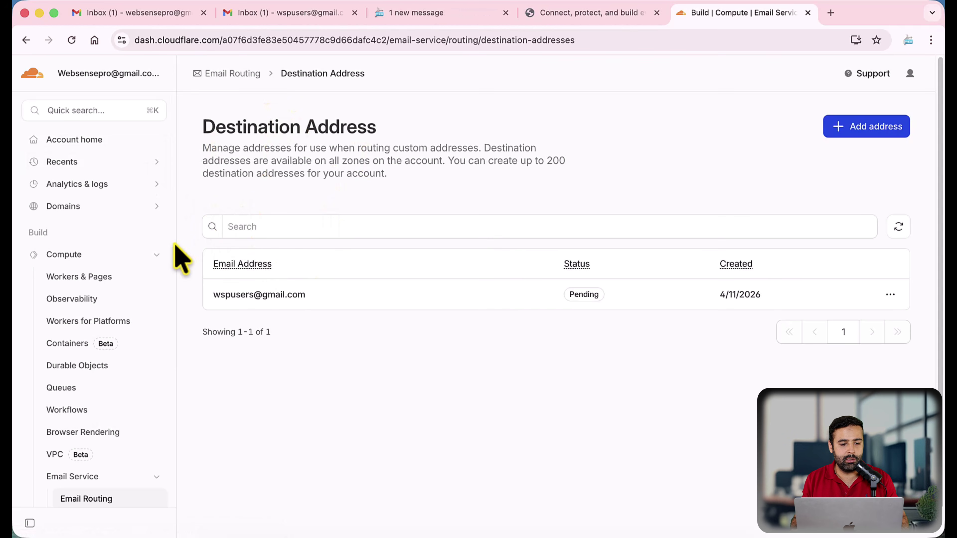
pyautogui.click(111, 207)
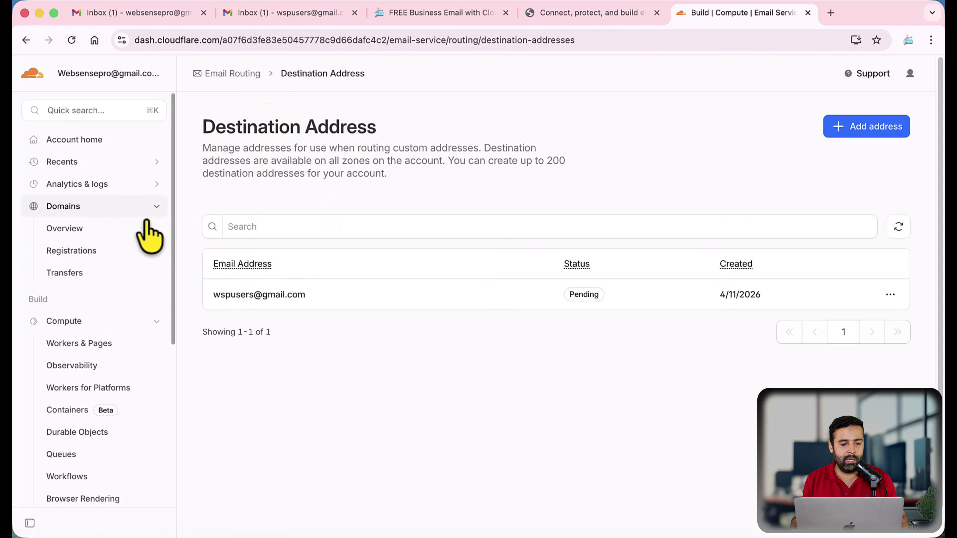
pyautogui.keyDown('super'); pyautogui.click(94, 229); pyautogui.keyUp('super')
pyautogui.click(758, 21)
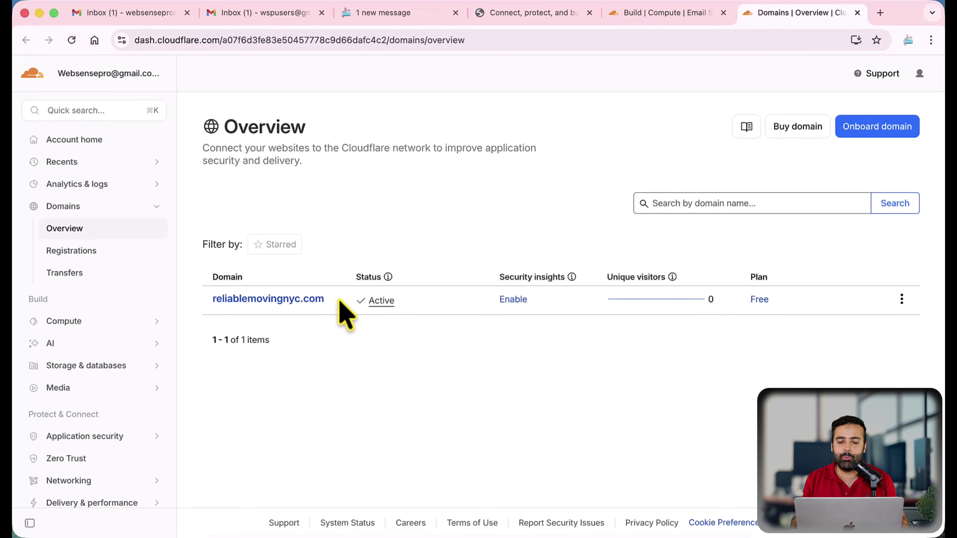
pyautogui.tripleClick(208, 299)
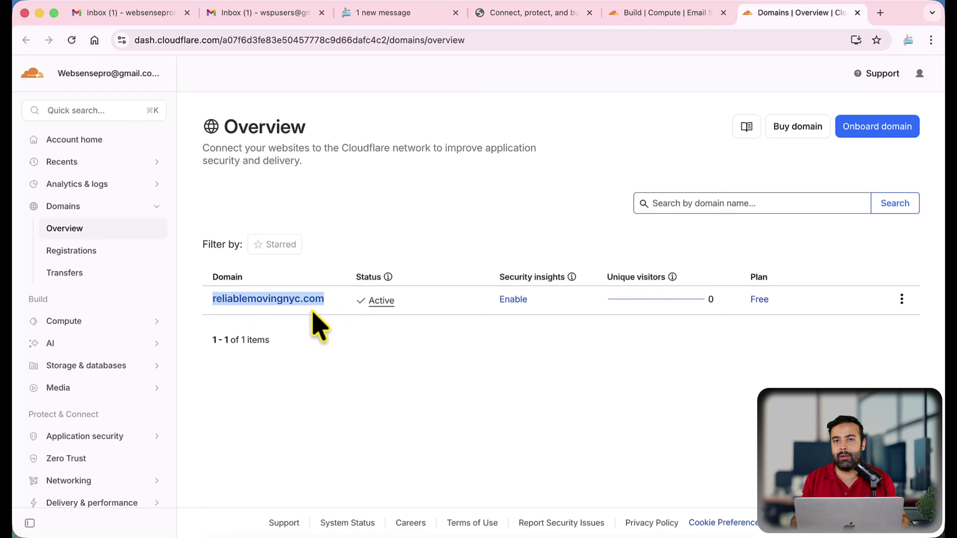
pyautogui.click(637, 22)
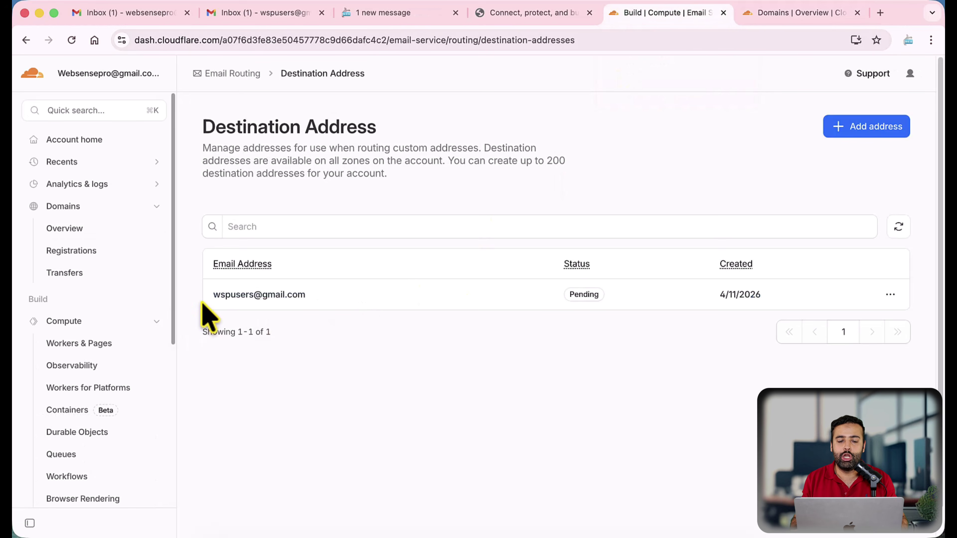
pyautogui.moveTo(213, 295); pyautogui.dragTo(323, 298)
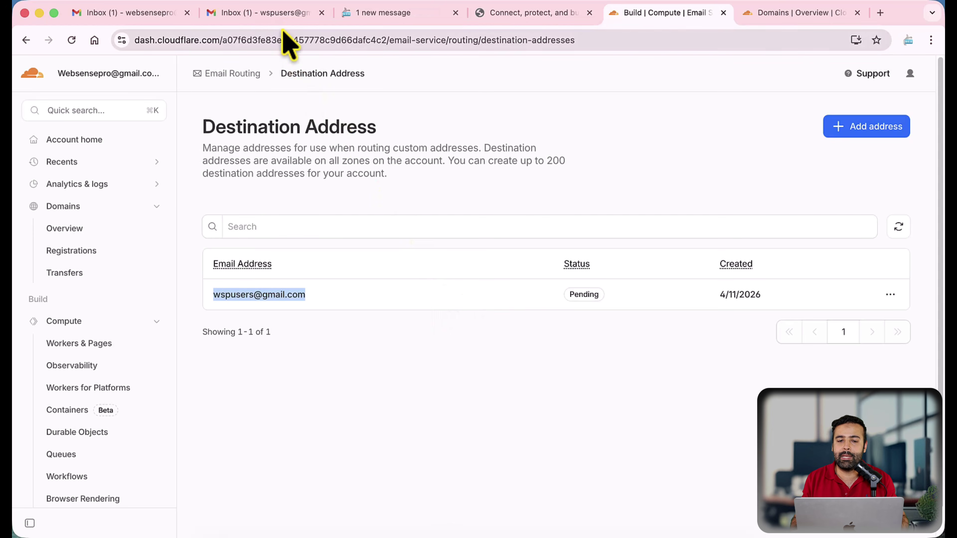
# Open Cloudflare's 'Verify Email Routing address' email in Gmail and verify the destination address
pyautogui.click(286, 15)
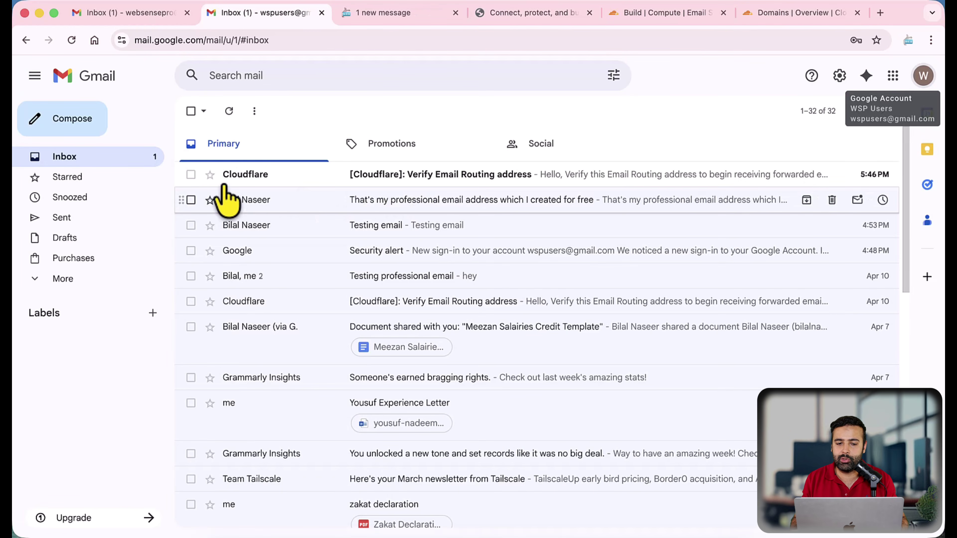
pyautogui.click(473, 180)
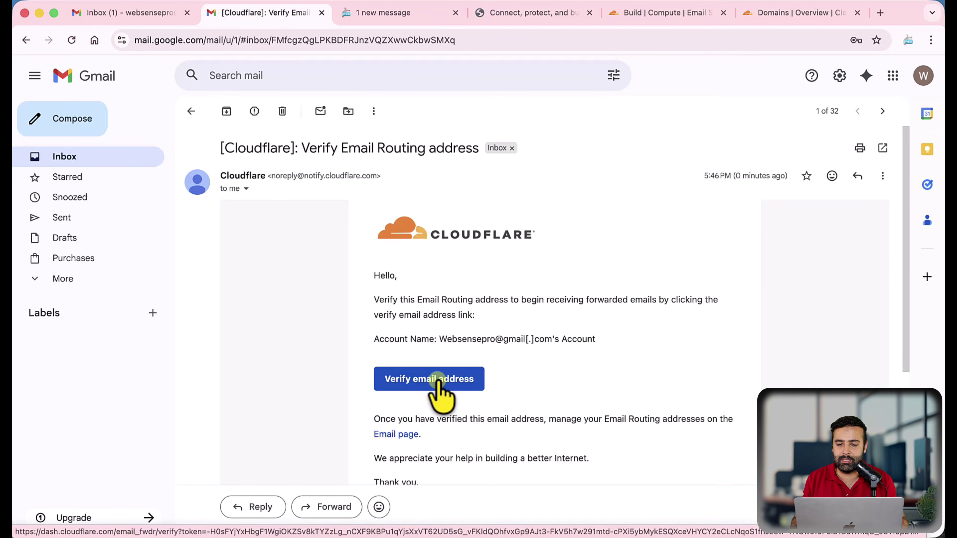
pyautogui.click(438, 379)
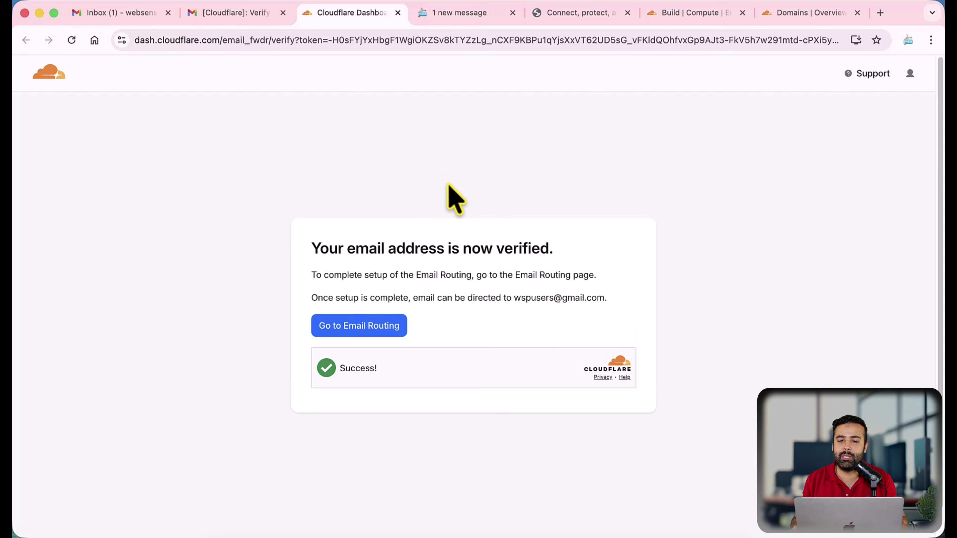
pyautogui.click(605, 23)
pyautogui.click(663, 19)
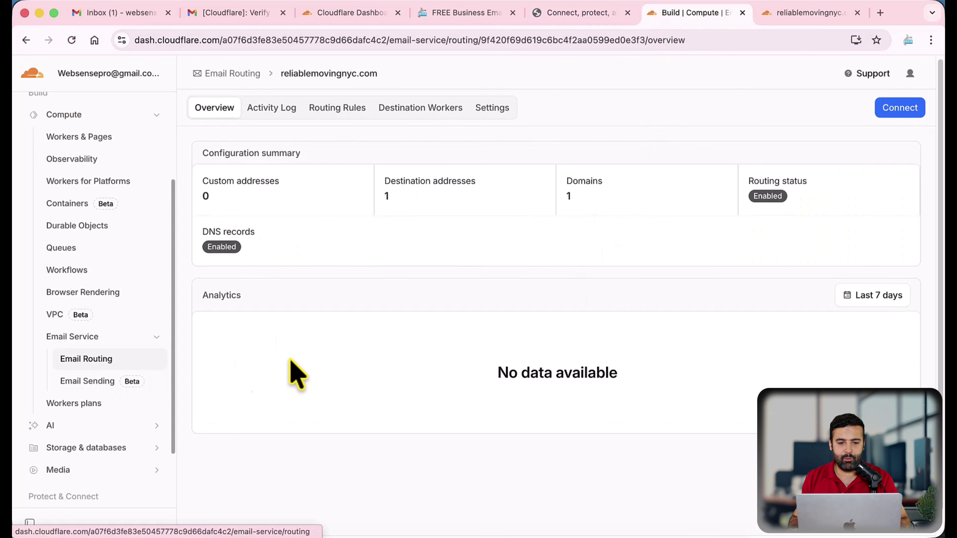
pyautogui.click(343, 111)
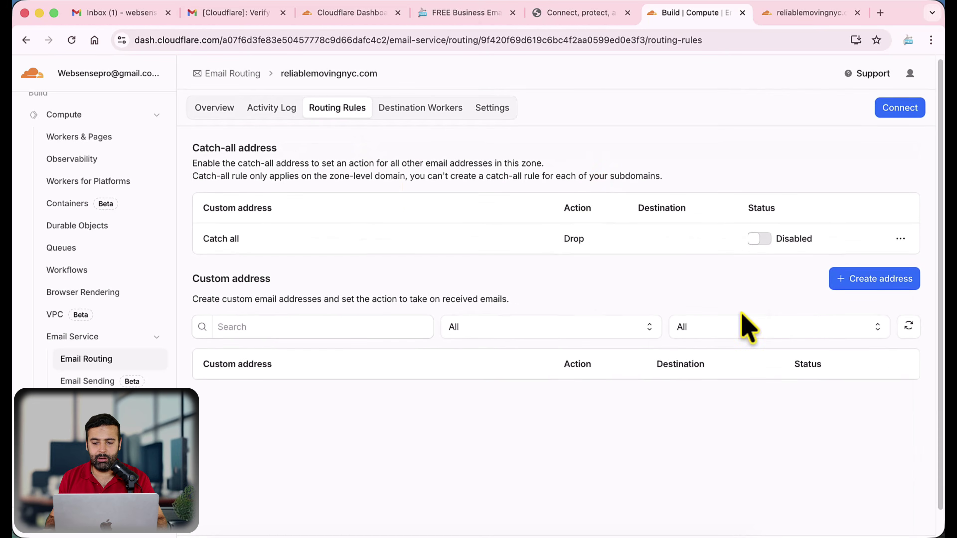
pyautogui.click(870, 284)
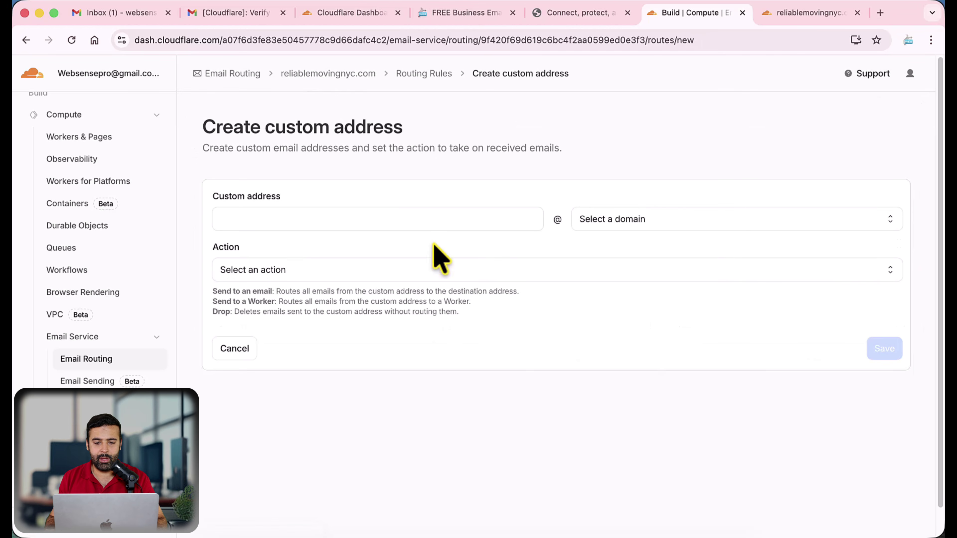
pyautogui.click(421, 222)
pyautogui.write('n')
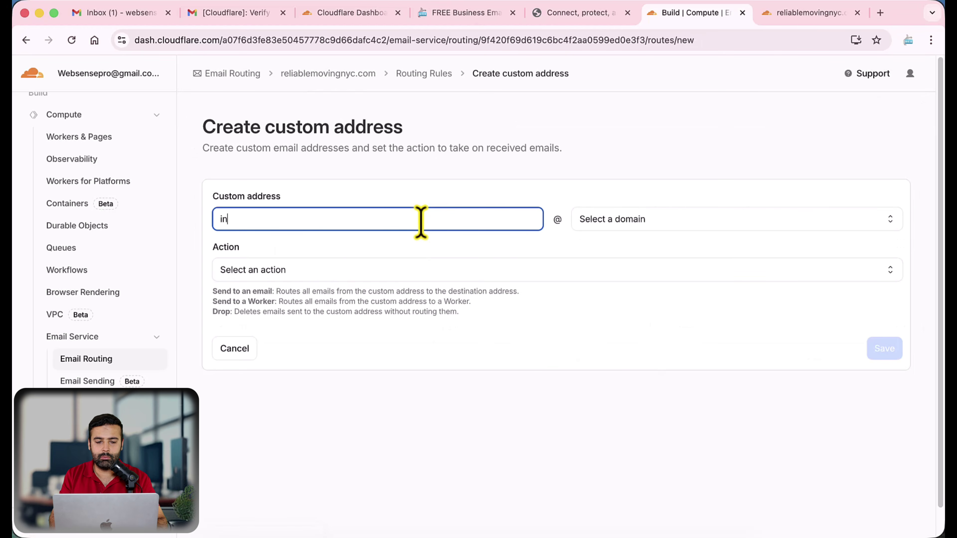
pyautogui.write('ffo')
pyautogui.press('Tab')
pyautogui.click(662, 219)
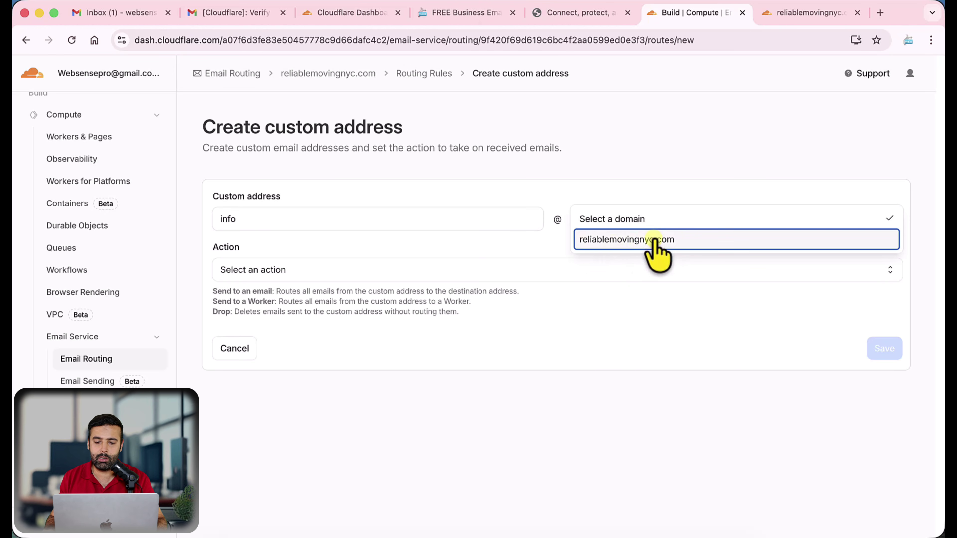
pyautogui.click(717, 245)
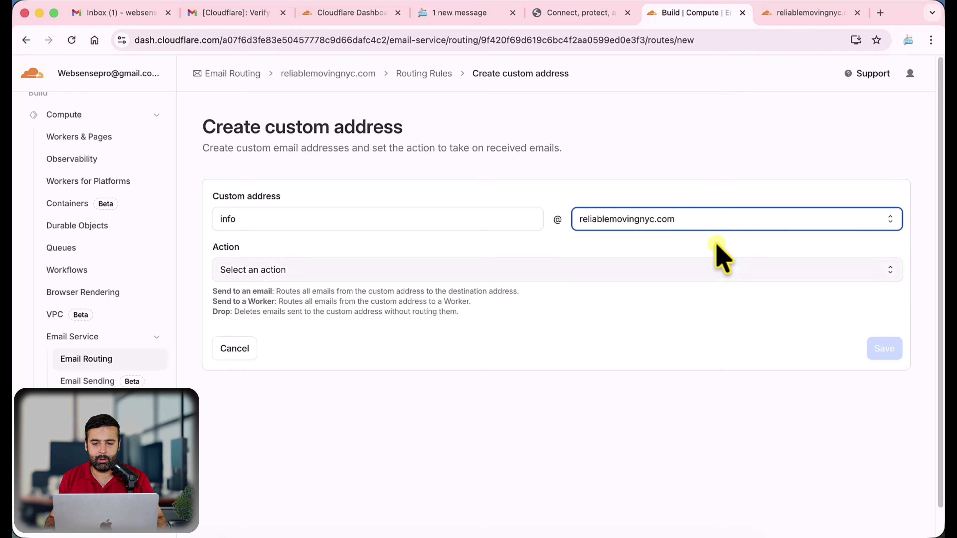
# Set the info address to send to the verified Gmail destination and save the rule
pyautogui.click(394, 275)
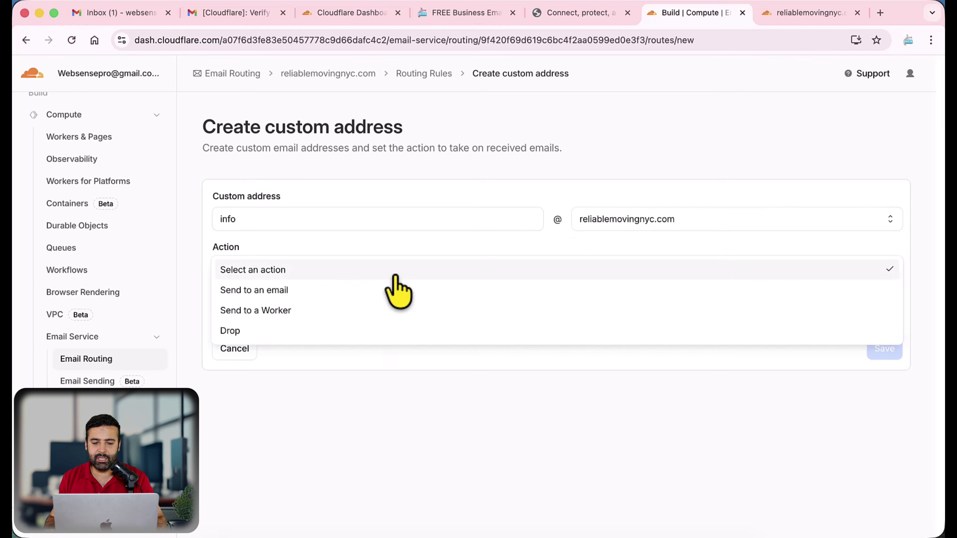
pyautogui.click(389, 291)
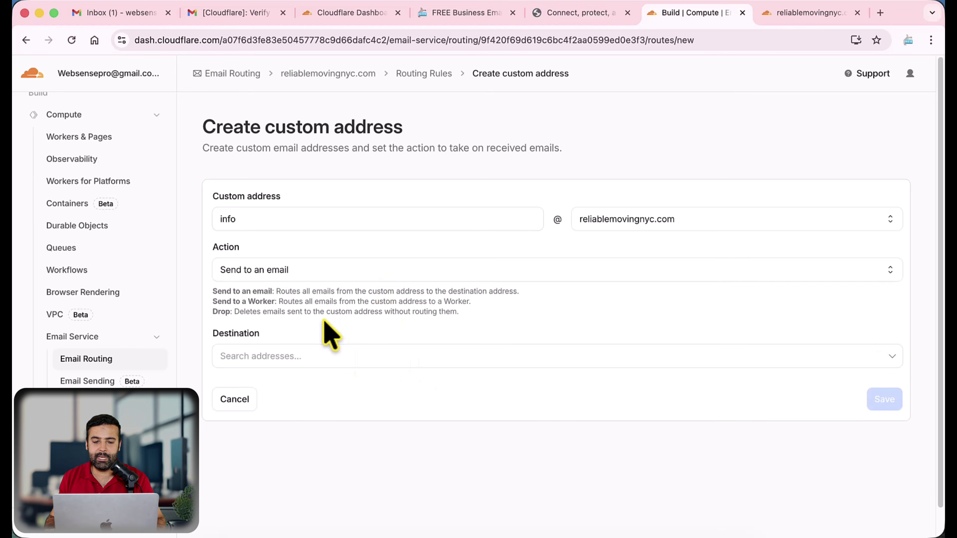
pyautogui.moveTo(260, 224); pyautogui.dragTo(210, 220)
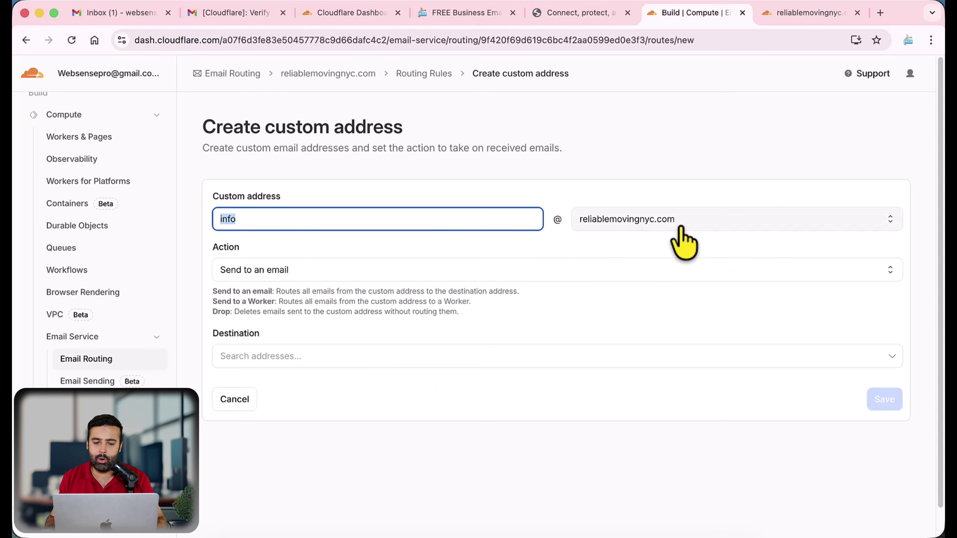
pyautogui.click(313, 357)
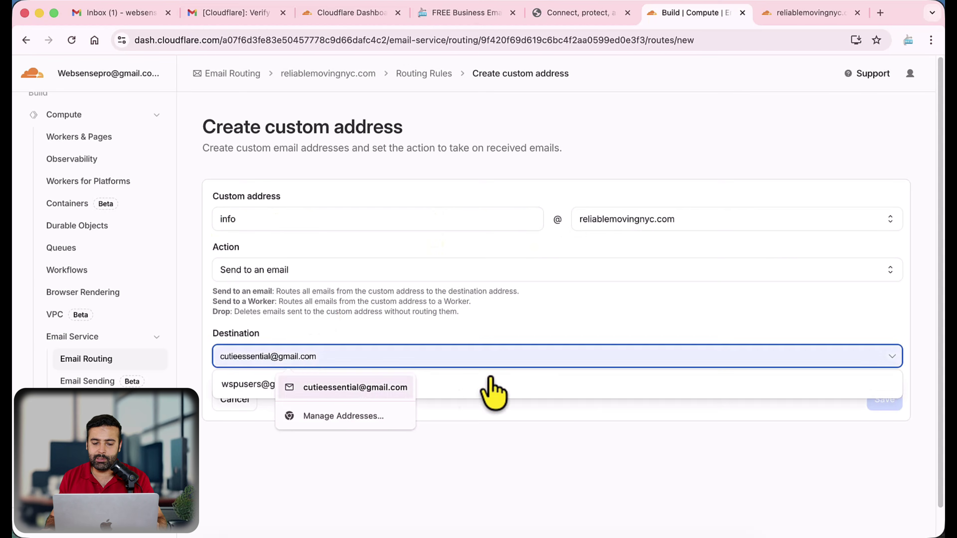
pyautogui.click(494, 388)
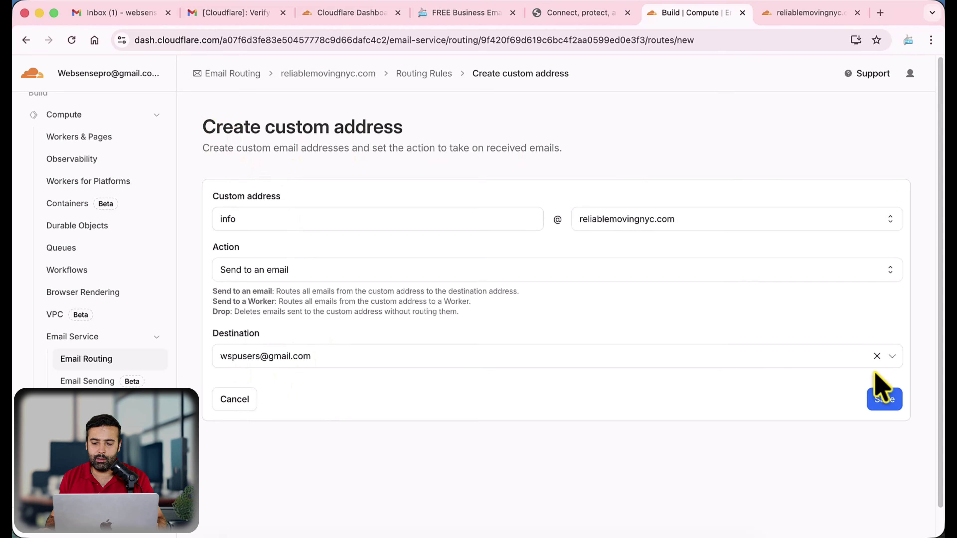
pyautogui.click(883, 402)
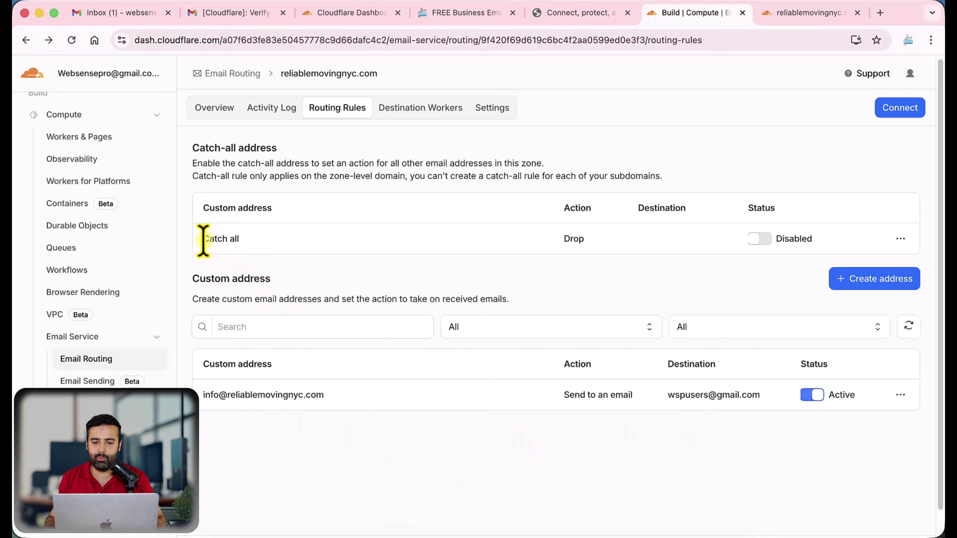
# Review the routing rules and switch the catch-all rule to Active
pyautogui.moveTo(203, 241); pyautogui.dragTo(252, 250)
pyautogui.click(264, 249)
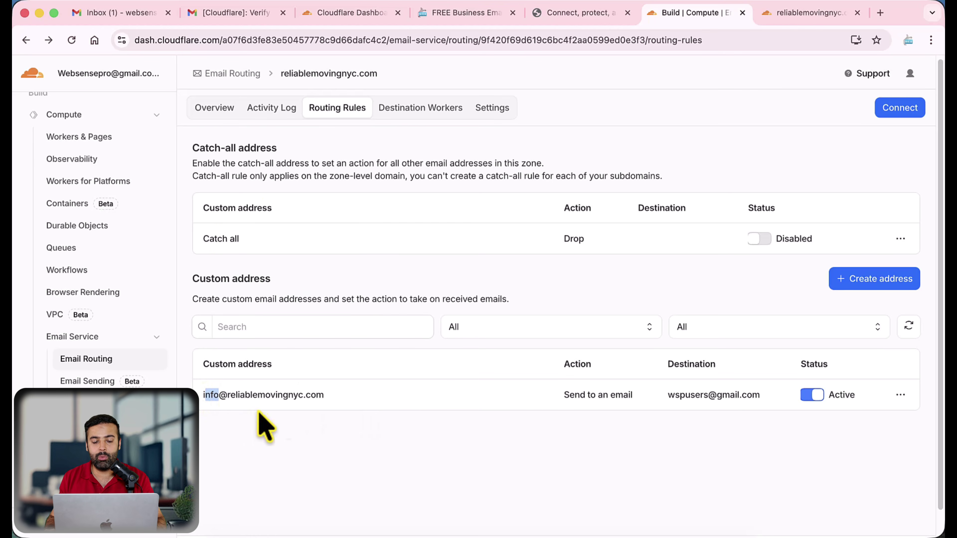
pyautogui.click(350, 407)
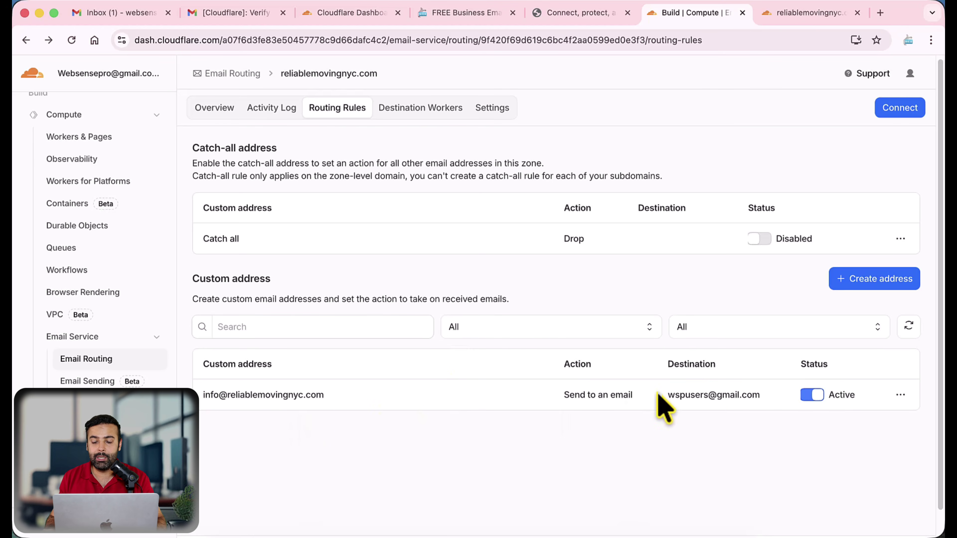
pyautogui.moveTo(665, 395); pyautogui.dragTo(739, 395)
pyautogui.click(752, 397)
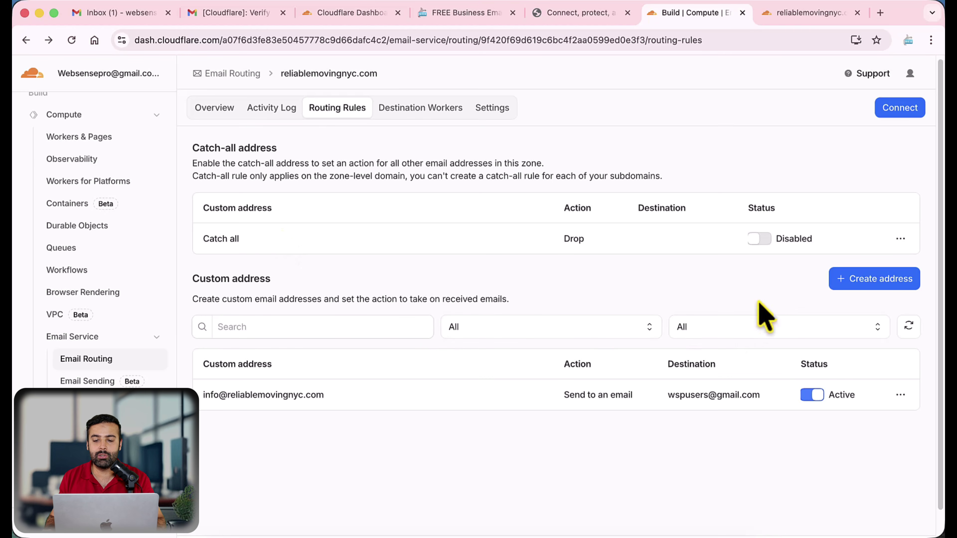
pyautogui.click(760, 238)
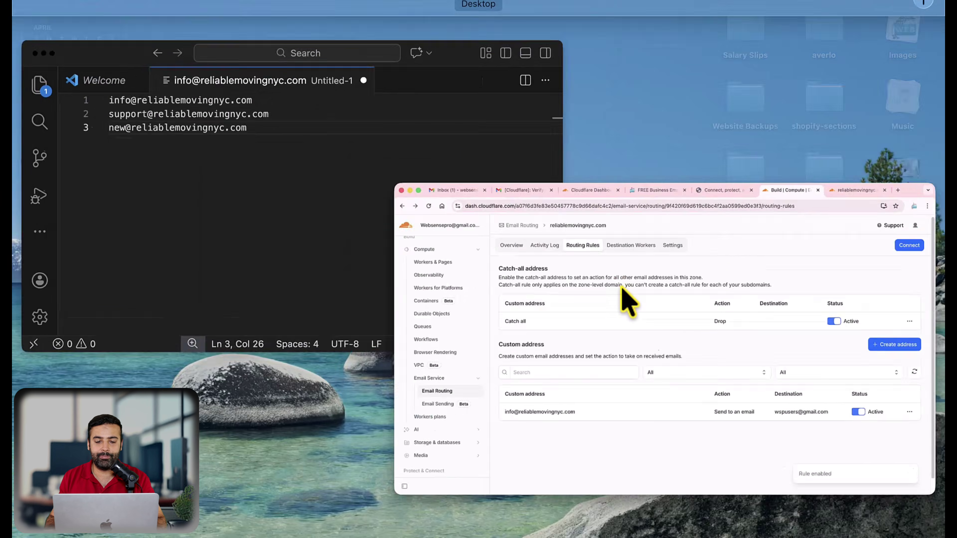
# Look over the example addresses and forwarding destination, then return to the Gmail inbox
pyautogui.click(285, 199)
pyautogui.moveTo(413, 104); pyautogui.dragTo(469, 131)
pyautogui.moveTo(387, 152); pyautogui.dragTo(160, 151)
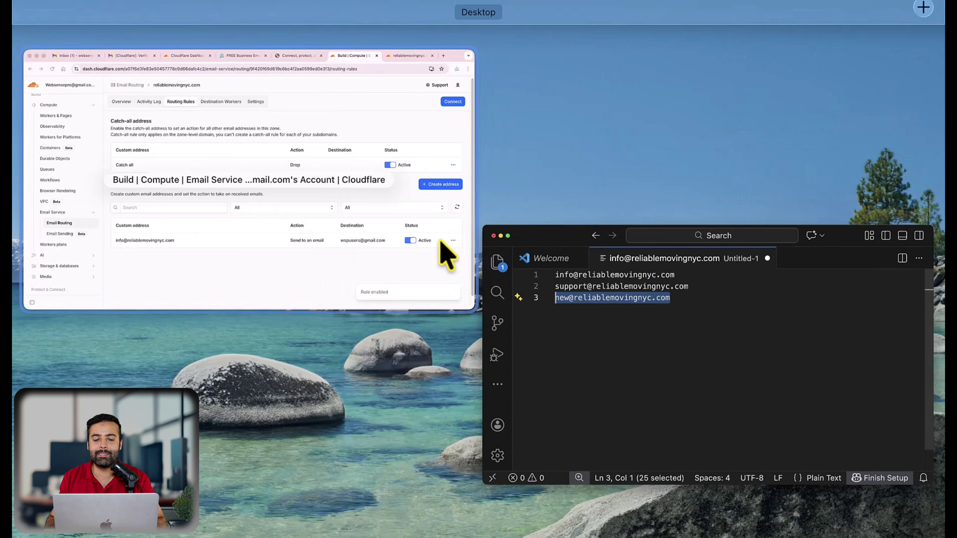
pyautogui.click(443, 247)
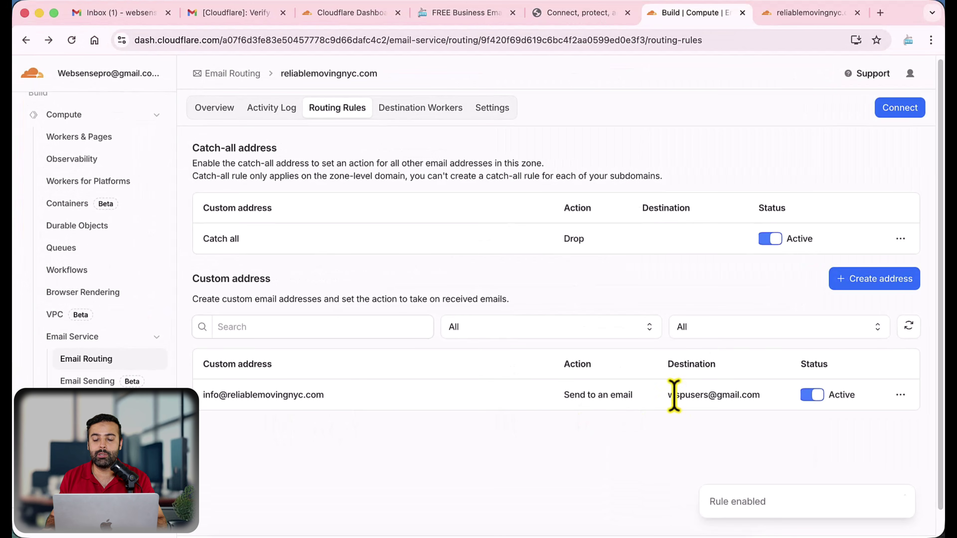
pyautogui.moveTo(674, 395); pyautogui.dragTo(763, 398)
pyautogui.click(722, 398)
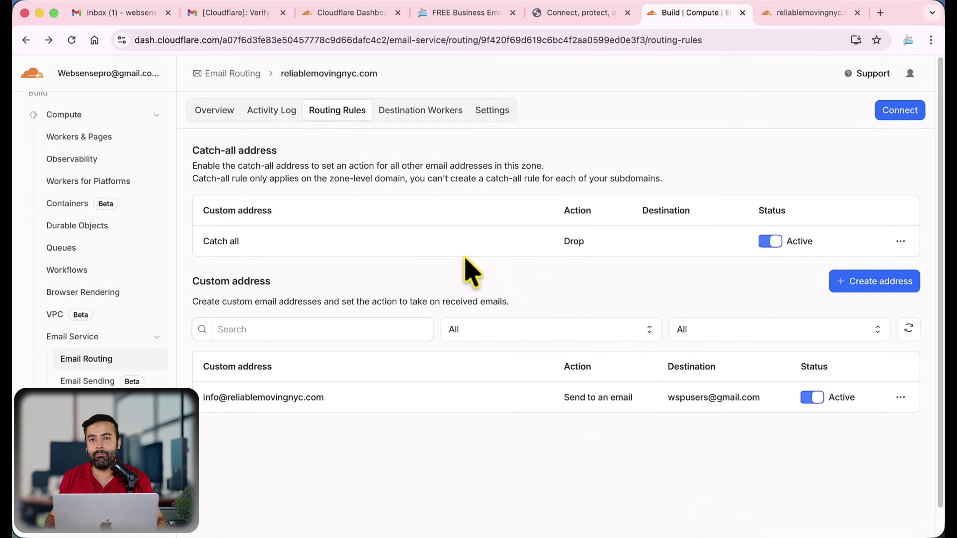
pyautogui.click(104, 20)
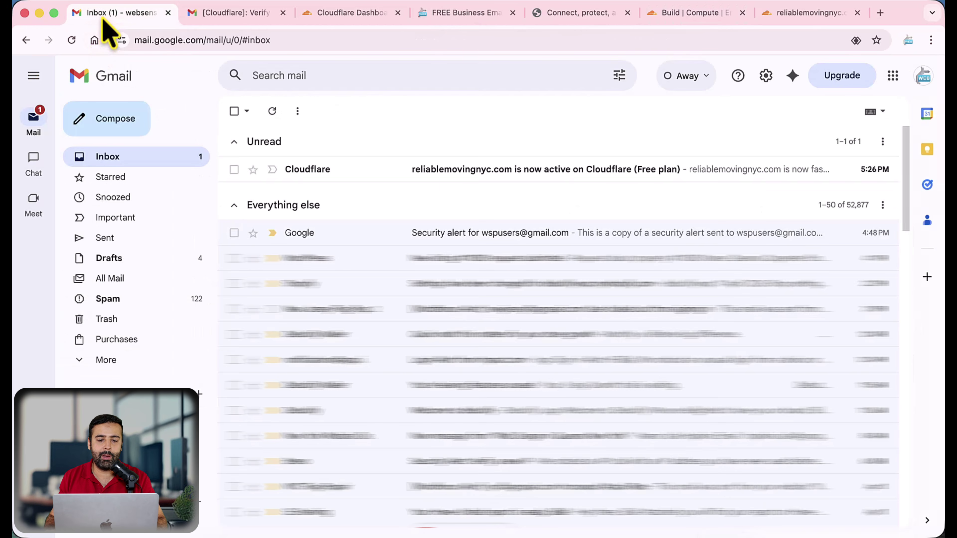
pyautogui.click(128, 123)
pyautogui.click(874, 204)
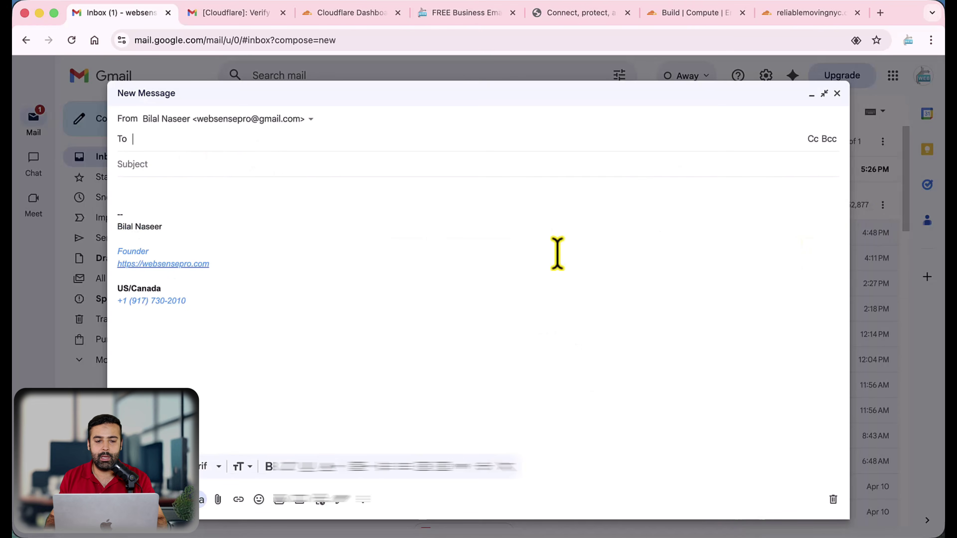
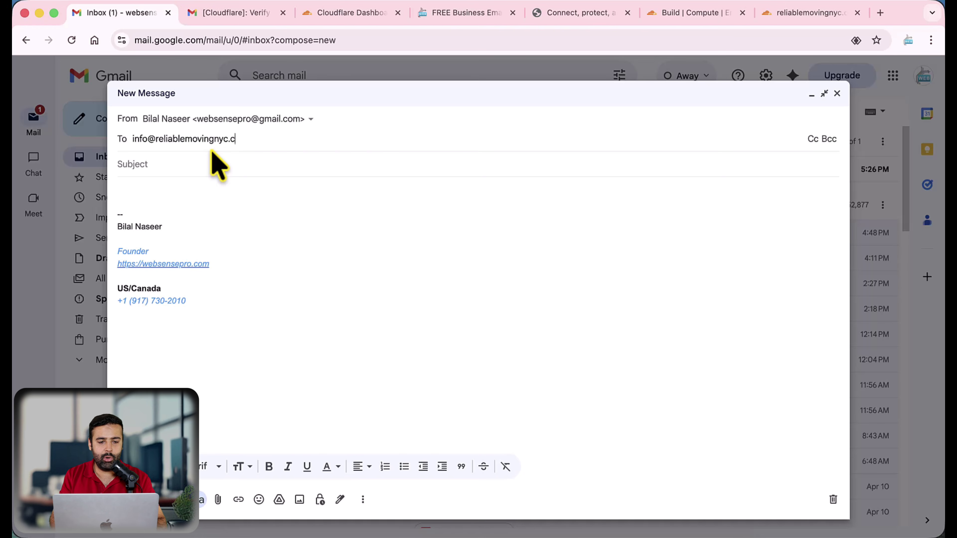
pyautogui.press('Return')
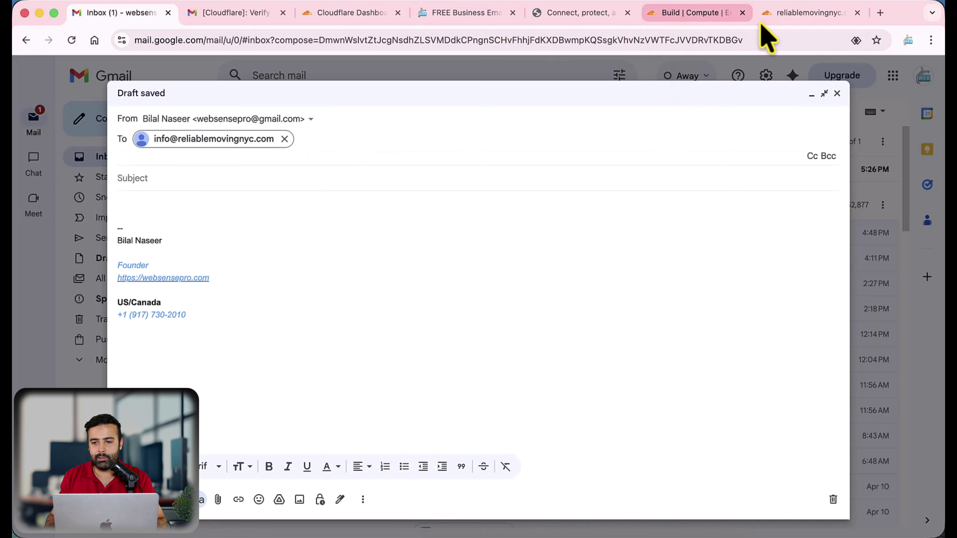
pyautogui.click(772, 13)
pyautogui.click(690, 12)
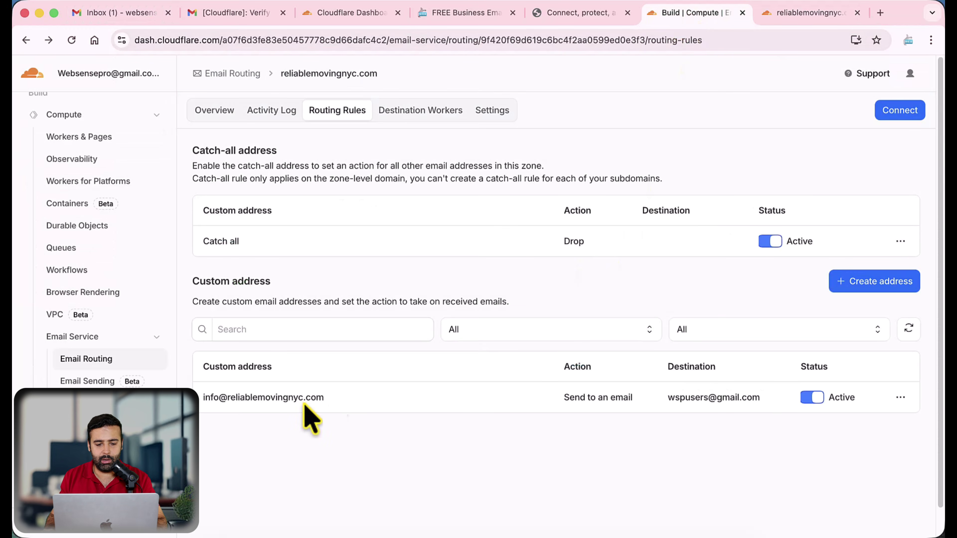
pyautogui.moveTo(324, 398); pyautogui.dragTo(203, 398)
# Give the draft the subject 'Testing email', send it, and switch to the receiving mailbox
pyautogui.click(143, 15)
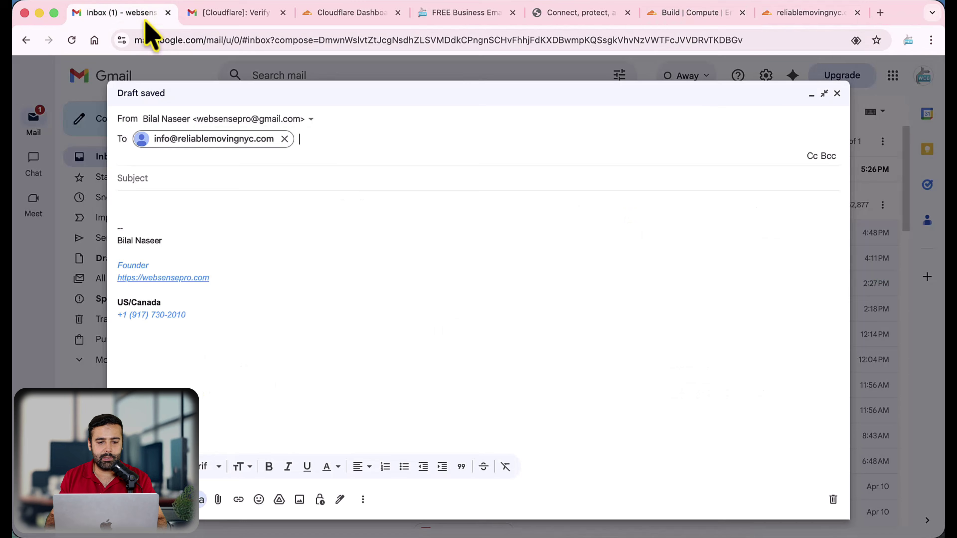
pyautogui.click(325, 178)
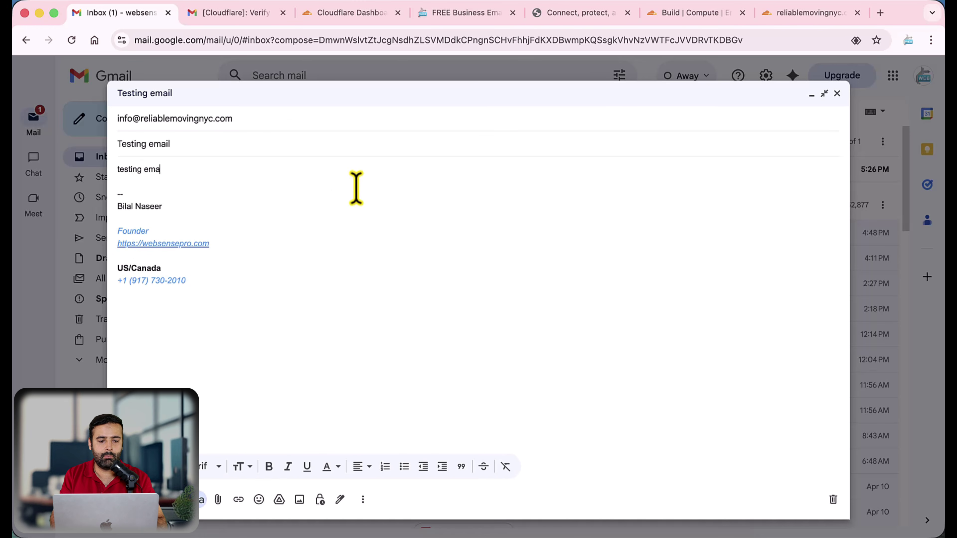
pyautogui.press('super+Return')
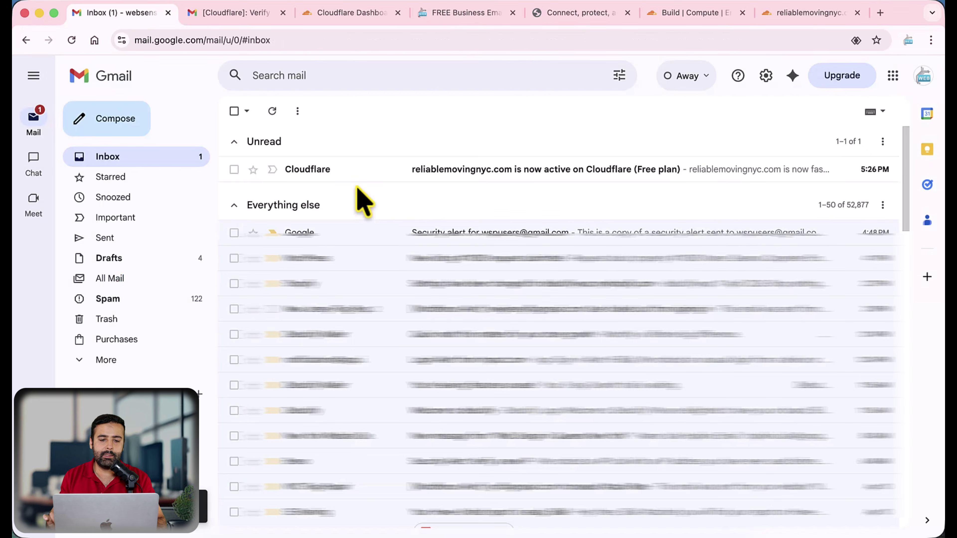
pyautogui.click(237, 16)
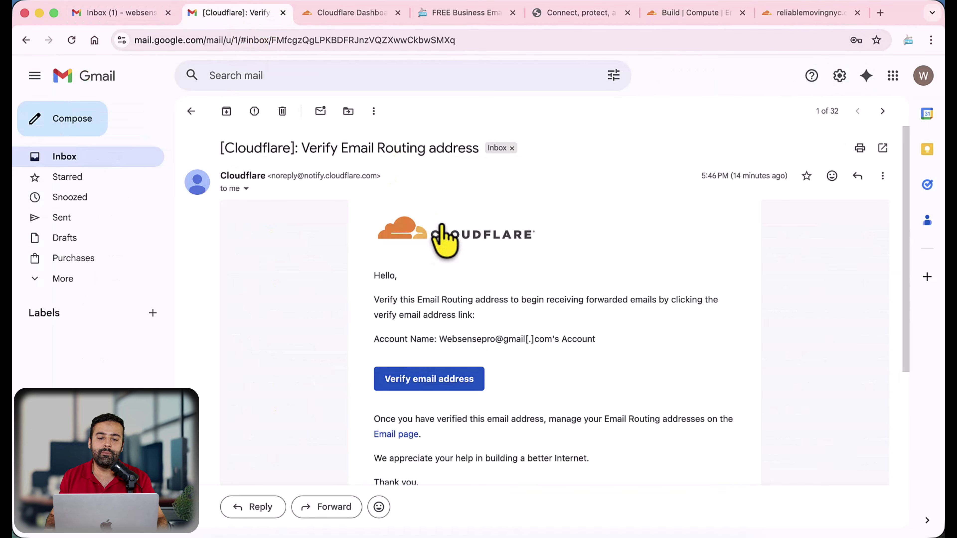
# Open the arrived Testing email and confirm it was sent to the info address
pyautogui.click(142, 158)
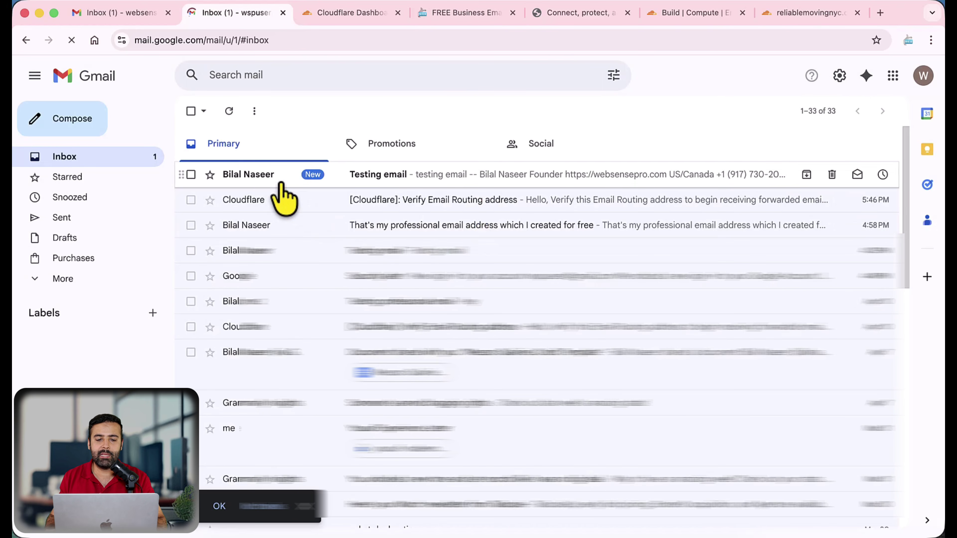
pyautogui.click(487, 175)
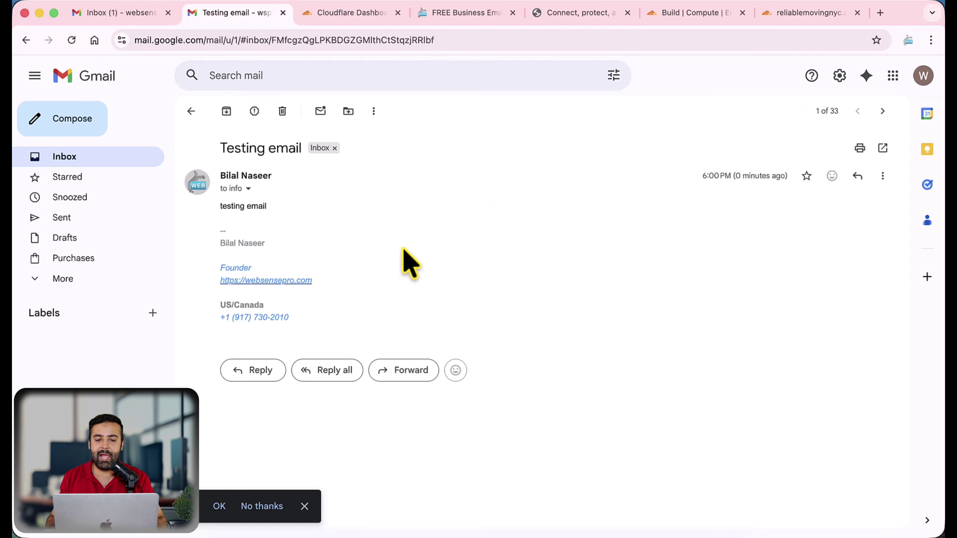
pyautogui.click(249, 189)
pyautogui.moveTo(312, 224); pyautogui.dragTo(445, 237)
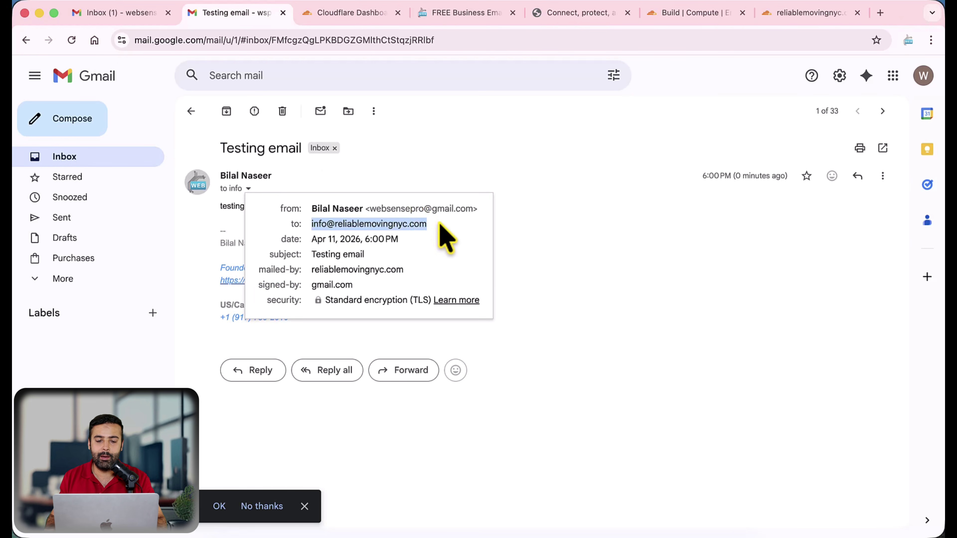
pyautogui.click(566, 242)
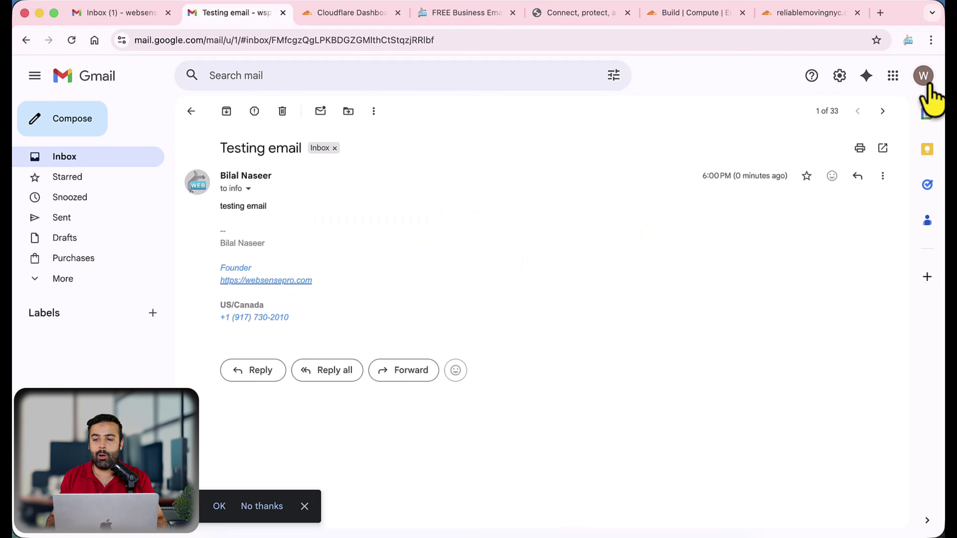
pyautogui.click(923, 77)
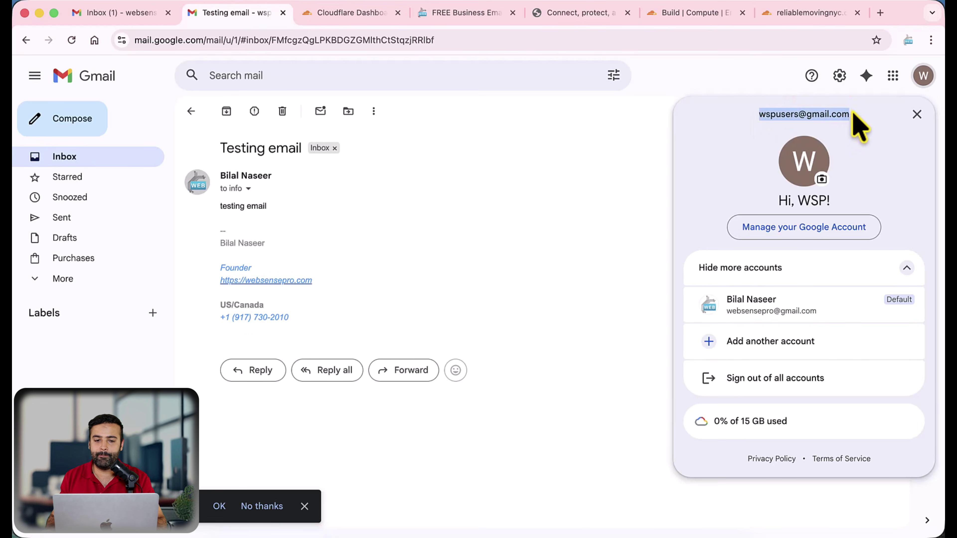
pyautogui.click(124, 158)
# Read the blog's STEP 4 testing instructions and the Part 2 STEP 5 heading
pyautogui.click(444, 13)
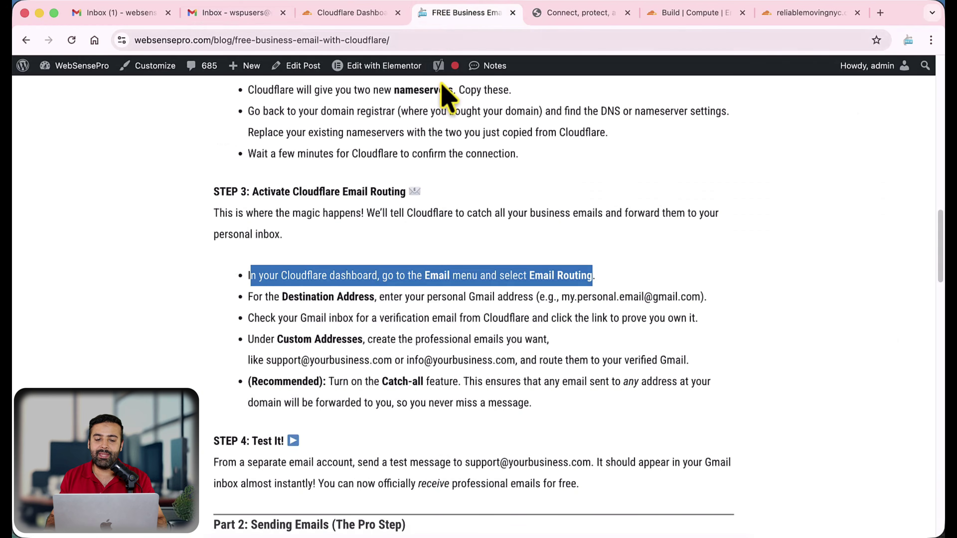
pyautogui.scroll(-1, 526, 252)
pyautogui.scroll(-3, 524, 251)
pyautogui.scroll(3, 373, 302)
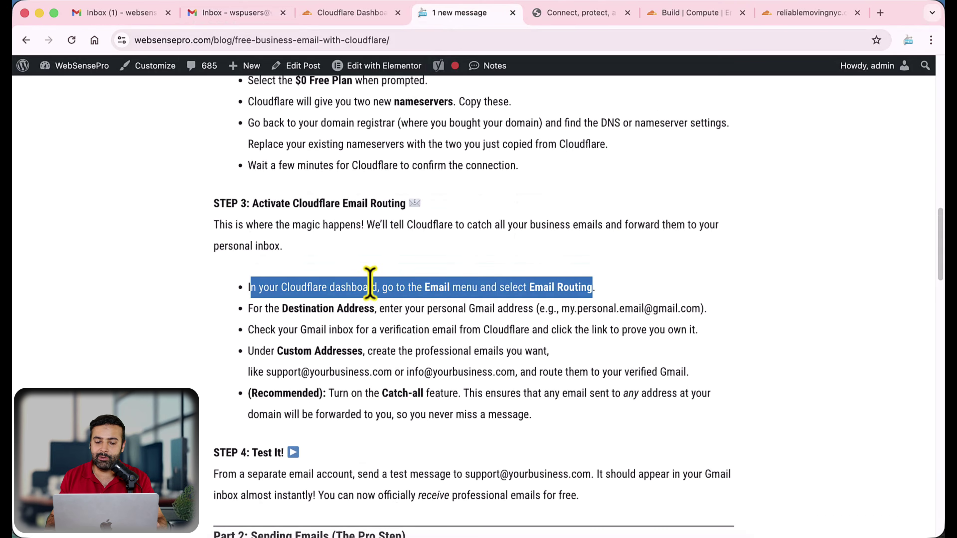
pyautogui.scroll(-3, 376, 301)
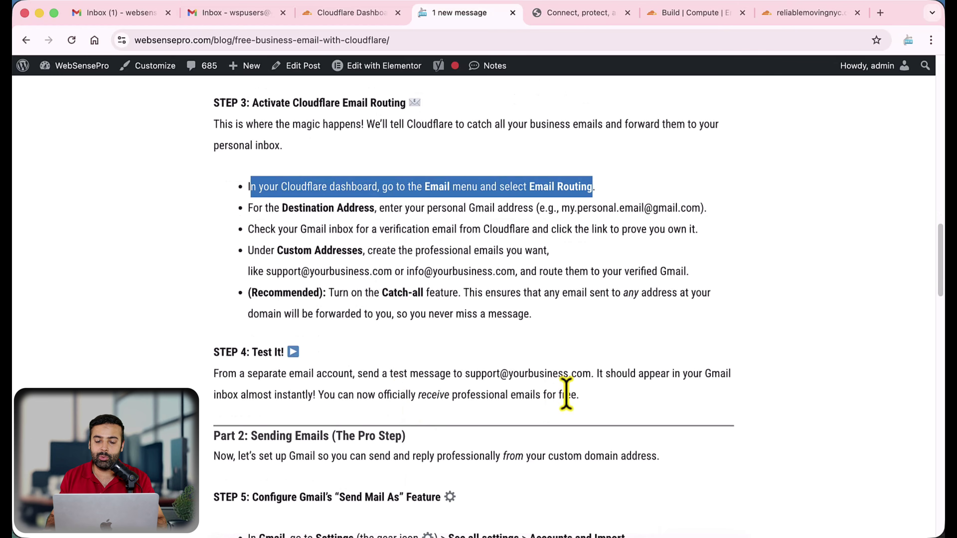
pyautogui.moveTo(579, 395); pyautogui.dragTo(201, 345)
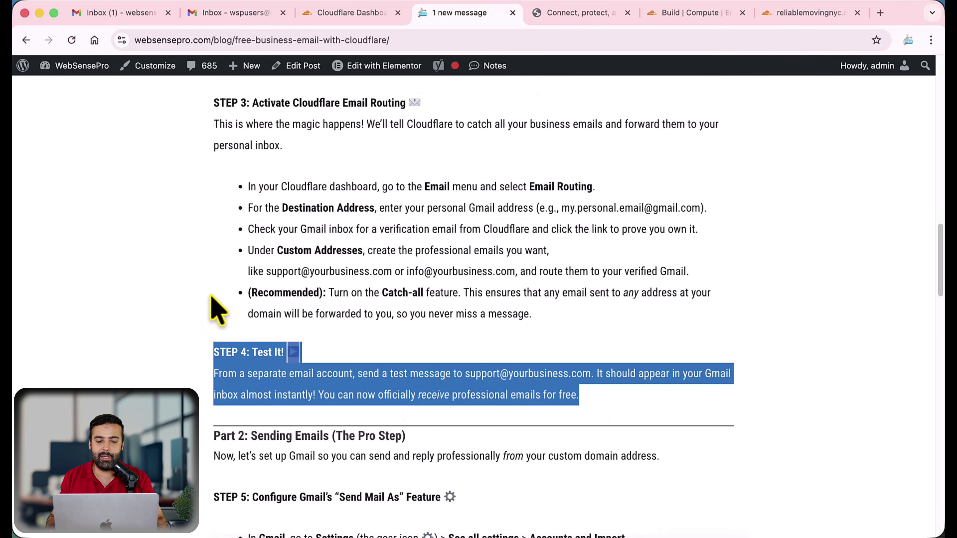
pyautogui.scroll(-7, 209, 305)
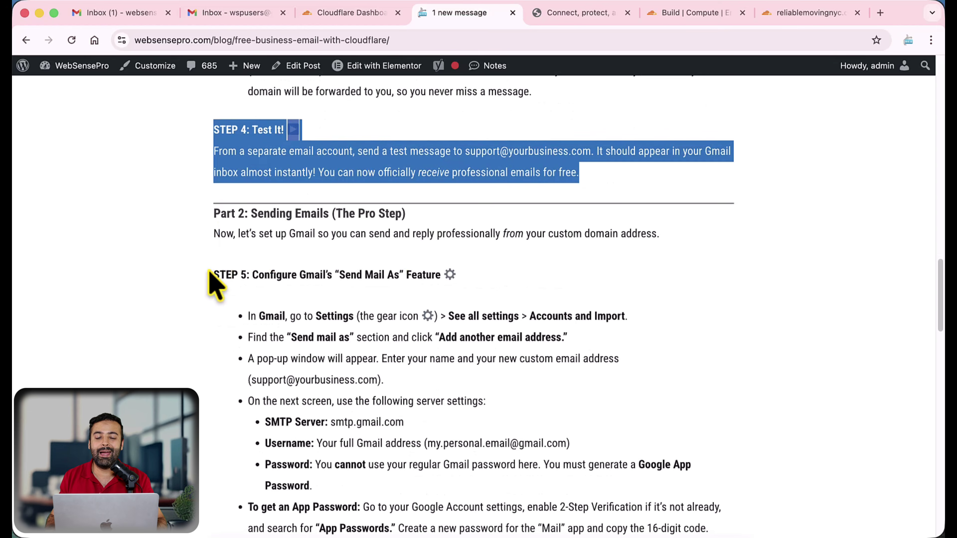
pyautogui.moveTo(214, 213); pyautogui.dragTo(412, 221)
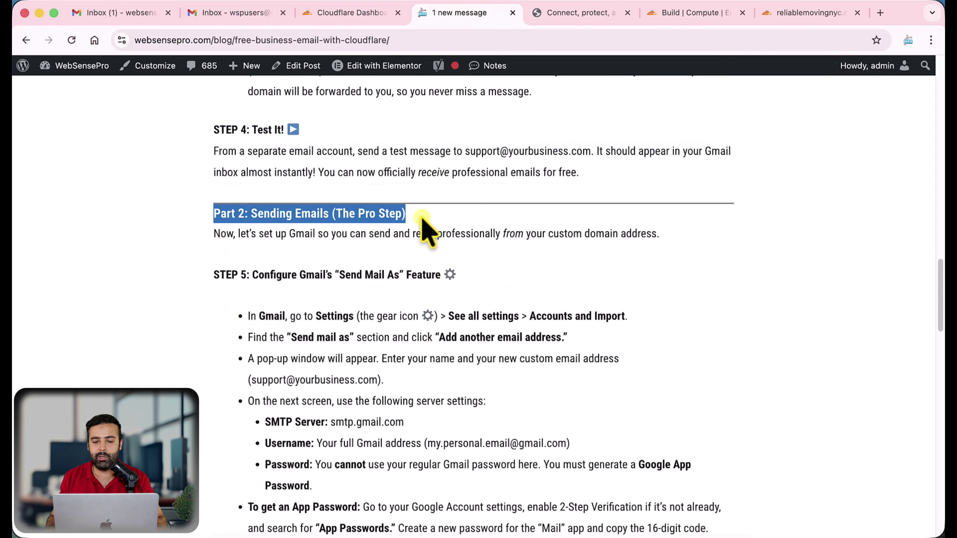
pyautogui.scroll(-1, 422, 219)
pyautogui.moveTo(211, 257); pyautogui.dragTo(455, 252)
pyautogui.click(501, 257)
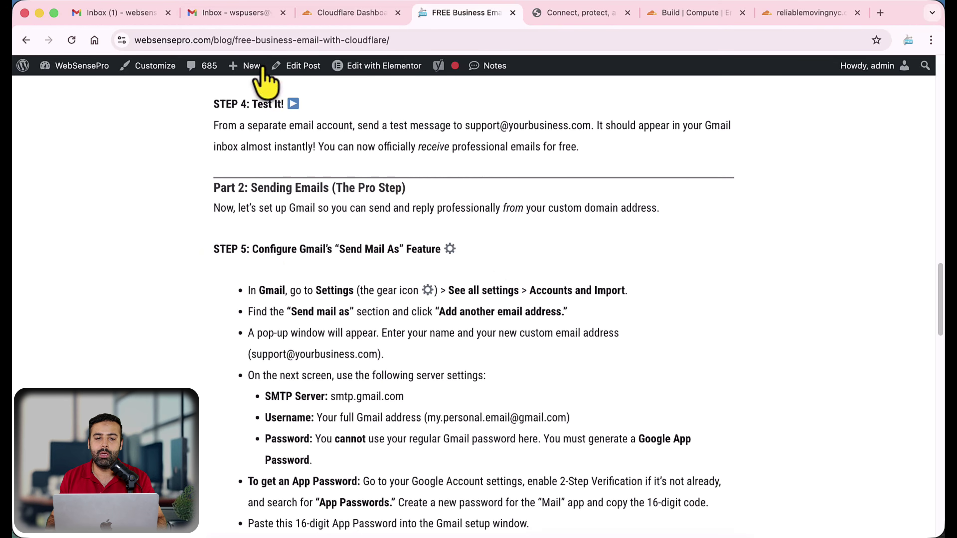
# In Gmail, check the Testing email's recipient is the custom-domain info address
pyautogui.click(240, 13)
pyautogui.click(322, 180)
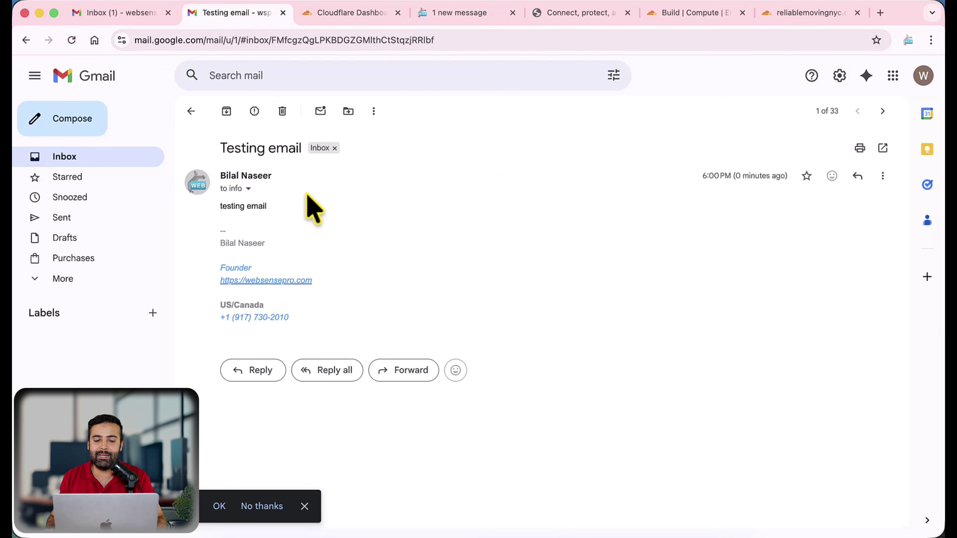
pyautogui.click(247, 189)
pyautogui.moveTo(312, 226); pyautogui.dragTo(445, 228)
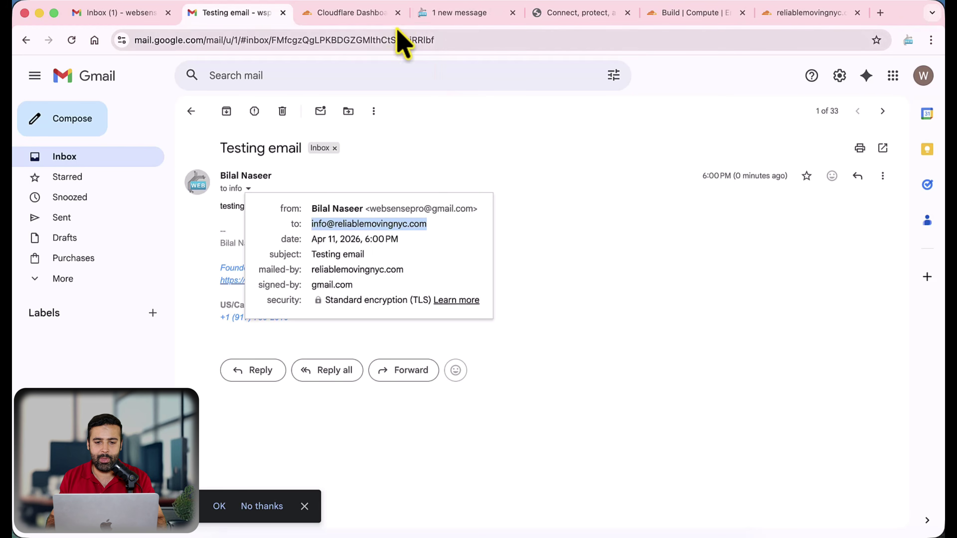
# Read the blog's STEP 5 'Send Mail As' instructions, then return to the Testing email
pyautogui.click(439, 12)
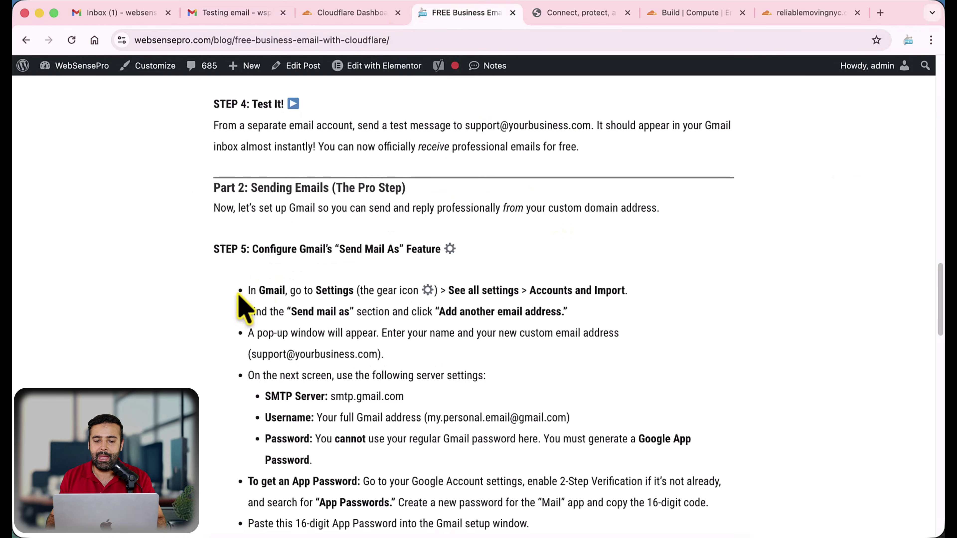
pyautogui.moveTo(213, 250); pyautogui.dragTo(449, 272)
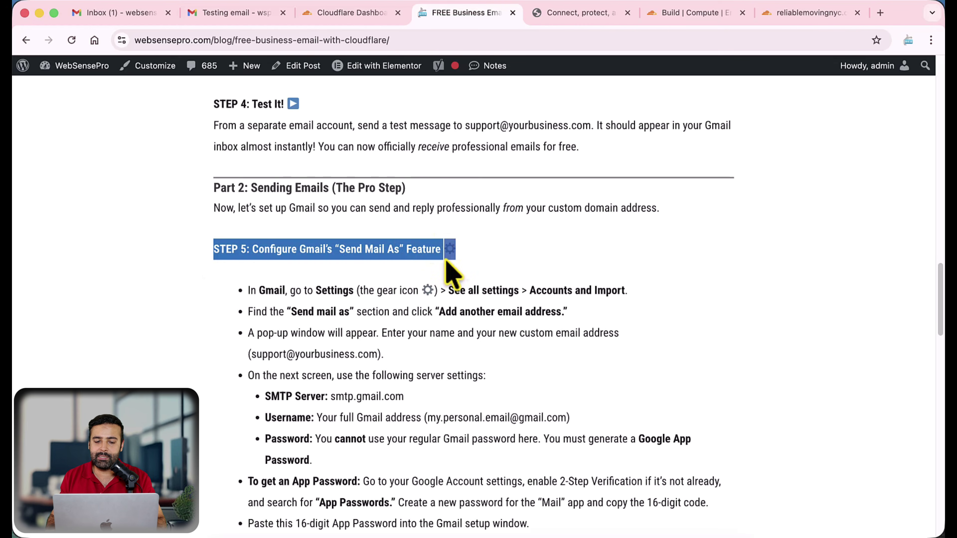
pyautogui.moveTo(577, 312); pyautogui.dragTo(247, 296)
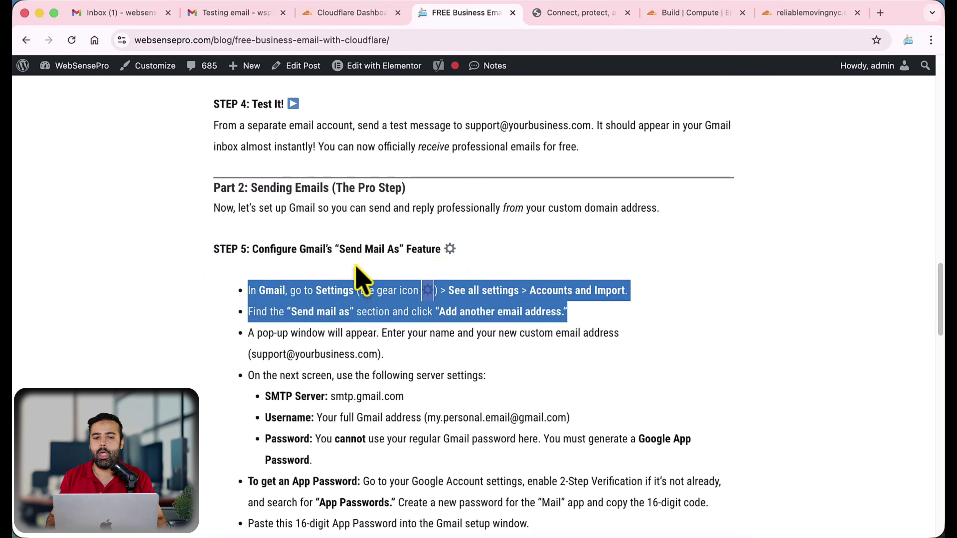
pyautogui.click(241, 13)
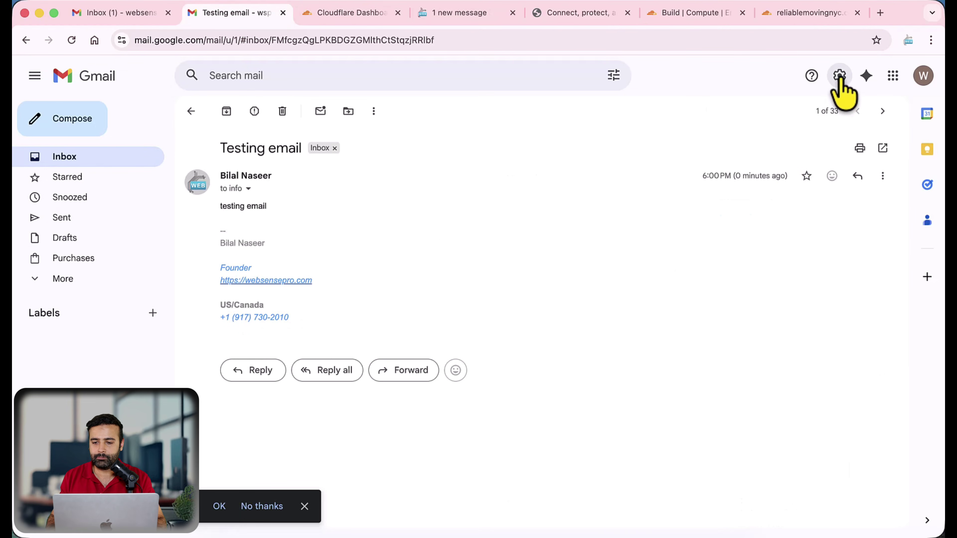
# Go to Gmail's Accounts and Import settings and start adding another send-as address
pyautogui.click(840, 76)
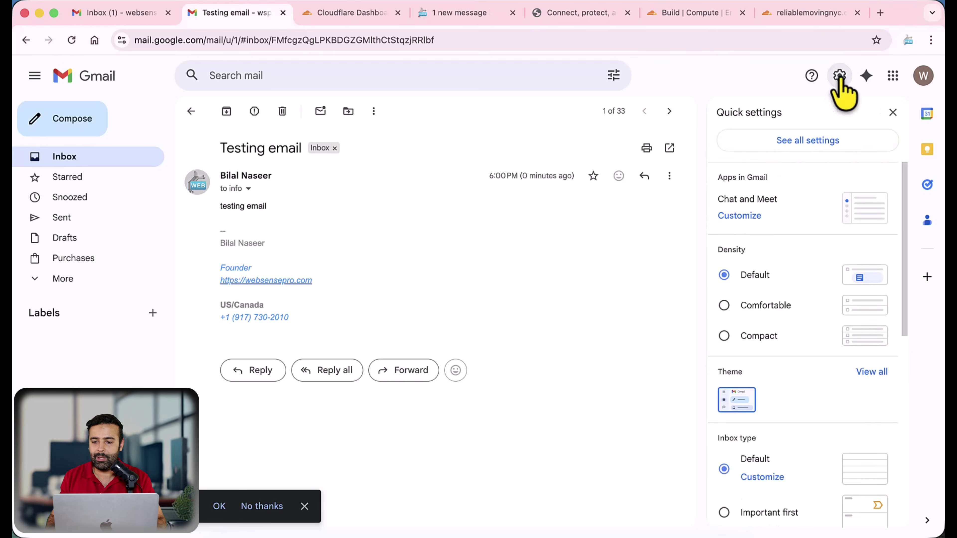
pyautogui.click(797, 140)
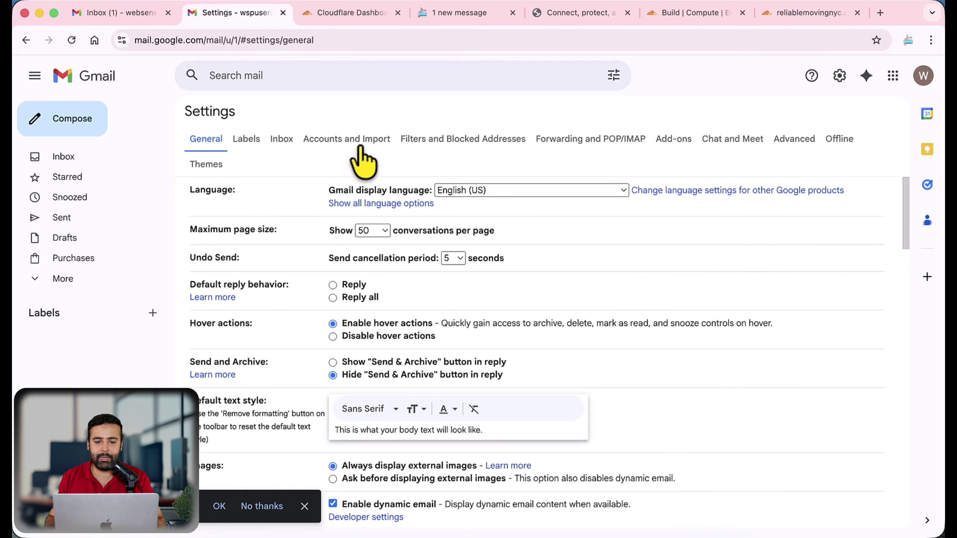
pyautogui.click(356, 139)
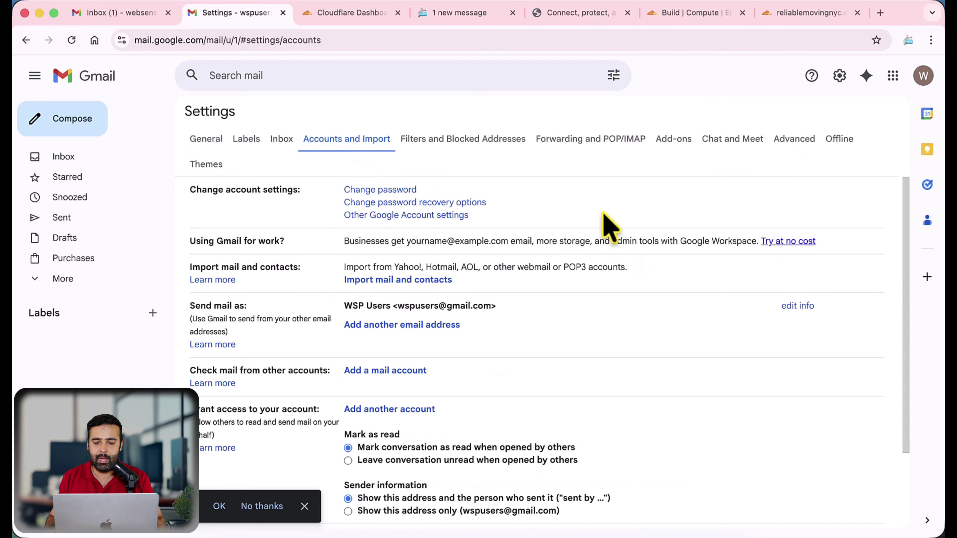
pyautogui.scroll(-3, 605, 227)
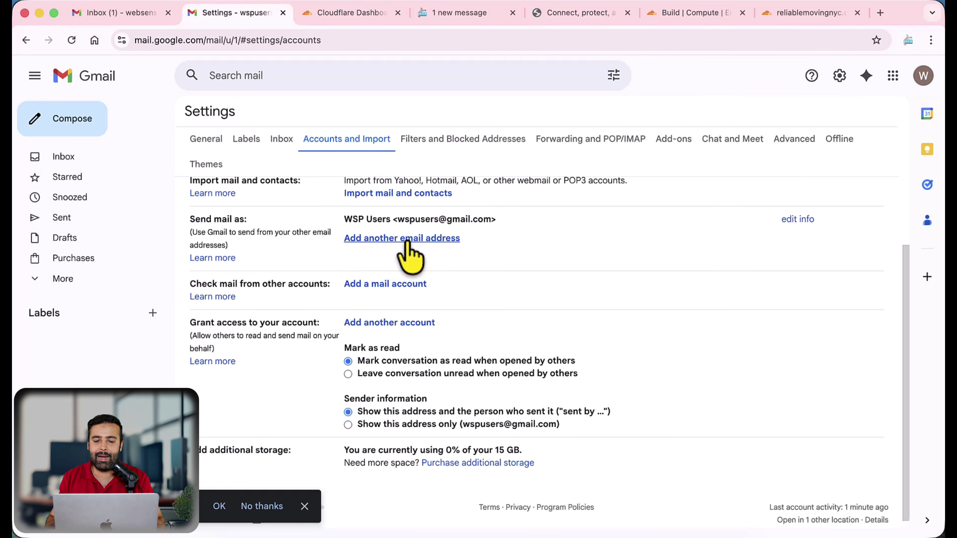
pyautogui.click(407, 241)
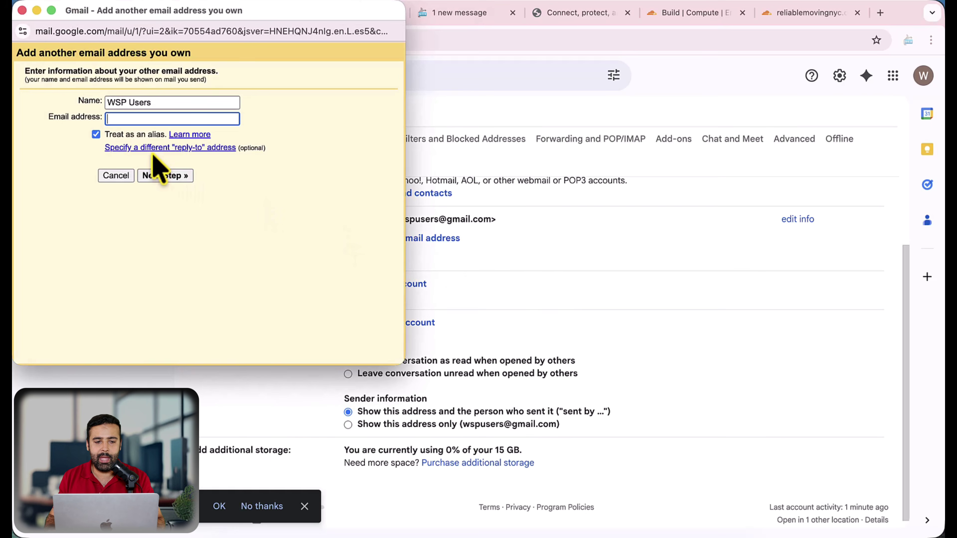
pyautogui.moveTo(155, 103); pyautogui.dragTo(73, 120)
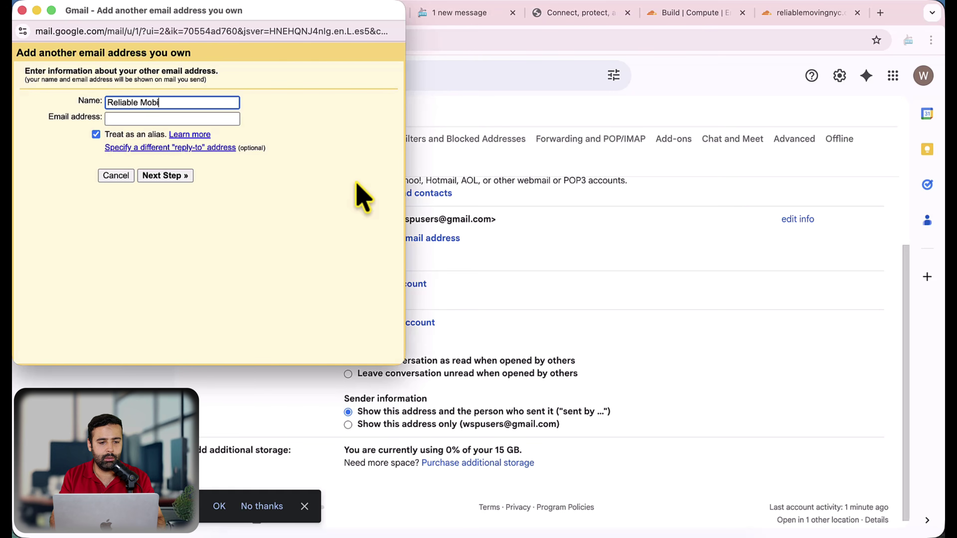
pyautogui.press('Tab')
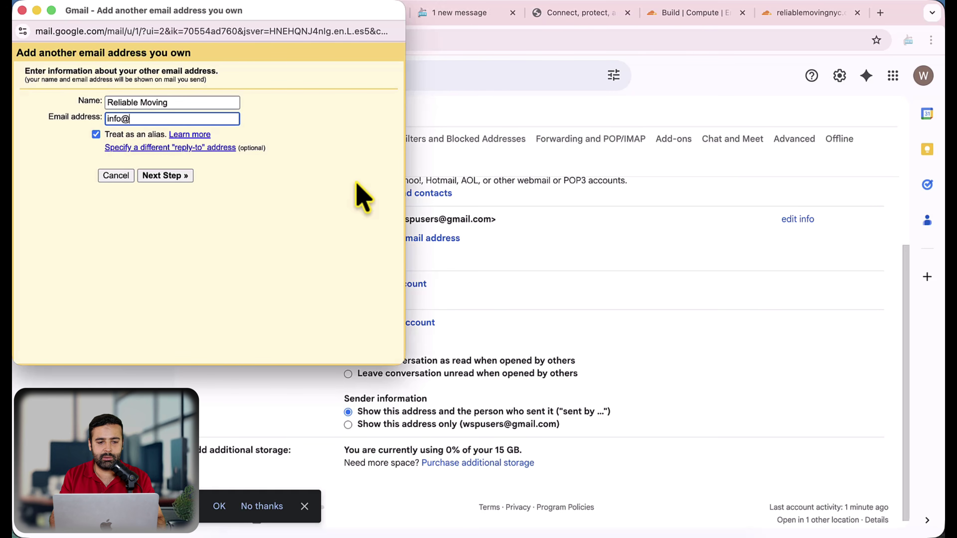
pyautogui.press('super+space')
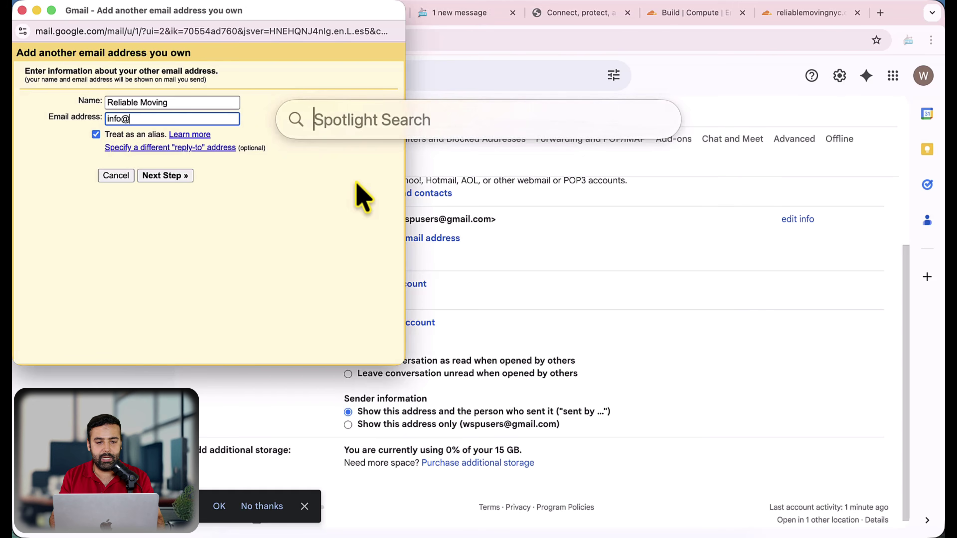
pyautogui.press('super+4')
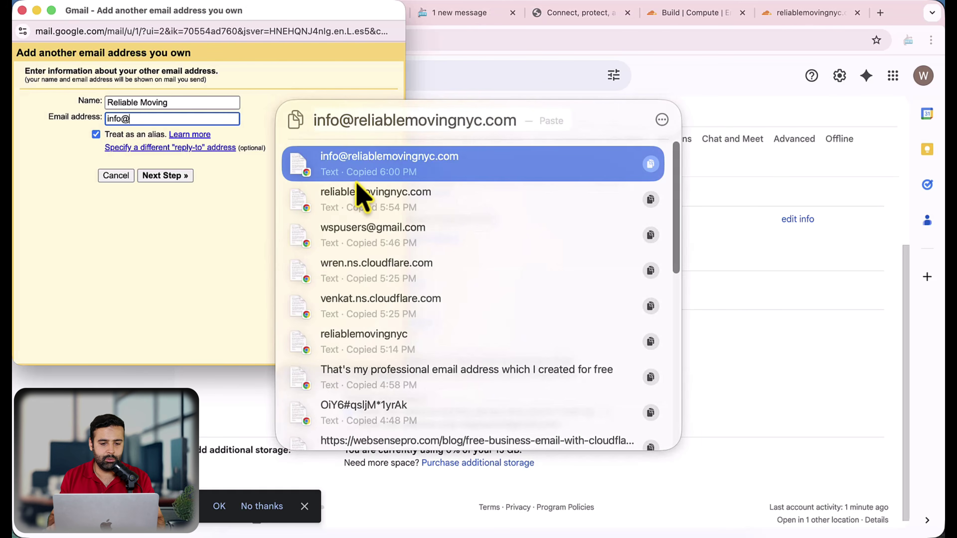
pyautogui.press('Escape')
pyautogui.press('Escape')
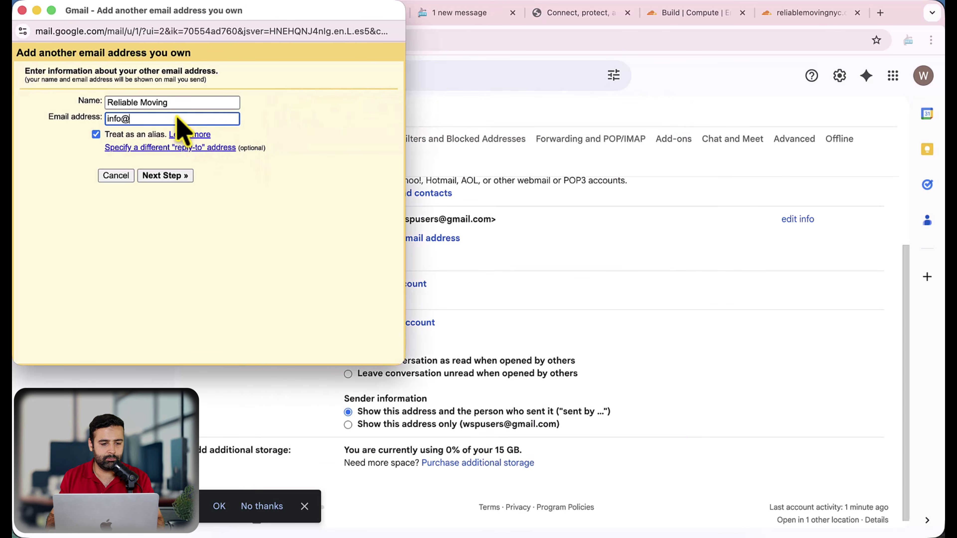
pyautogui.press('super+v')
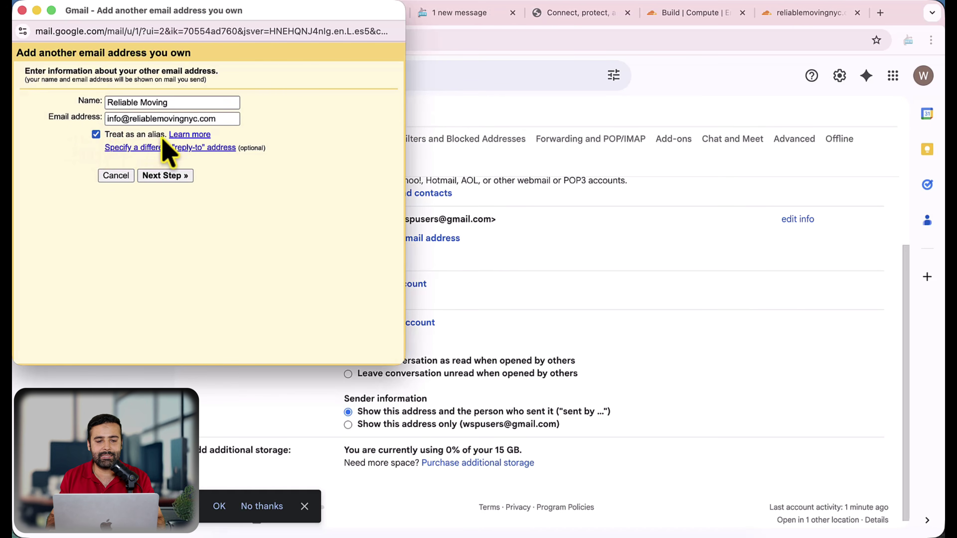
pyautogui.click(173, 180)
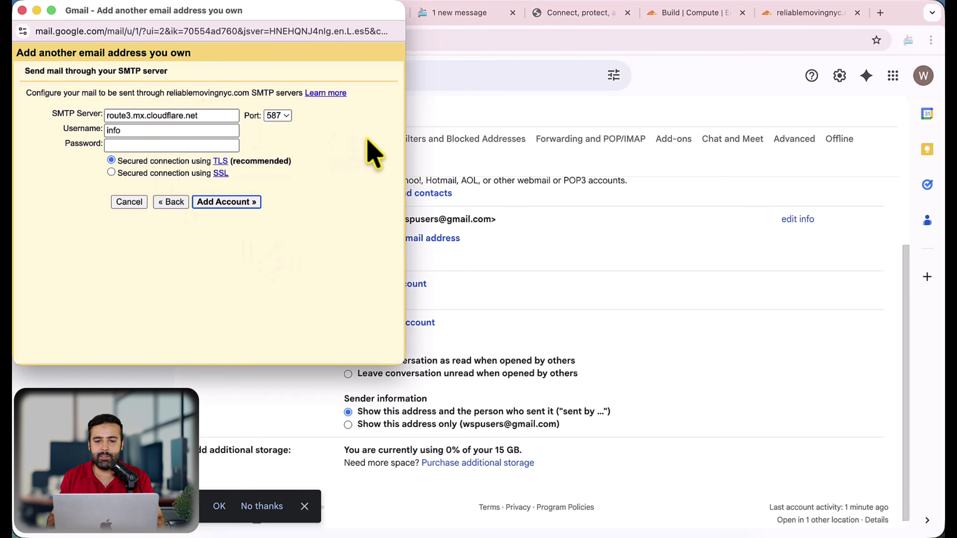
# Copy smtp.gmail.com from the guide and set it as the SMTP server
pyautogui.moveTo(317, 10); pyautogui.dragTo(656, 103)
pyautogui.moveTo(499, 108); pyautogui.dragTo(162, 114)
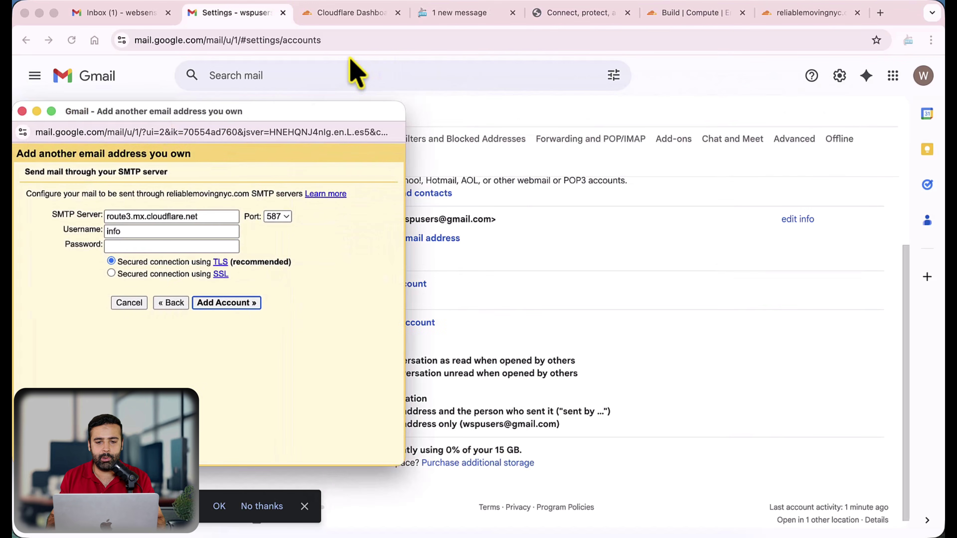
pyautogui.click(438, 12)
pyautogui.click(377, 325)
pyautogui.scroll(-3, 513, 278)
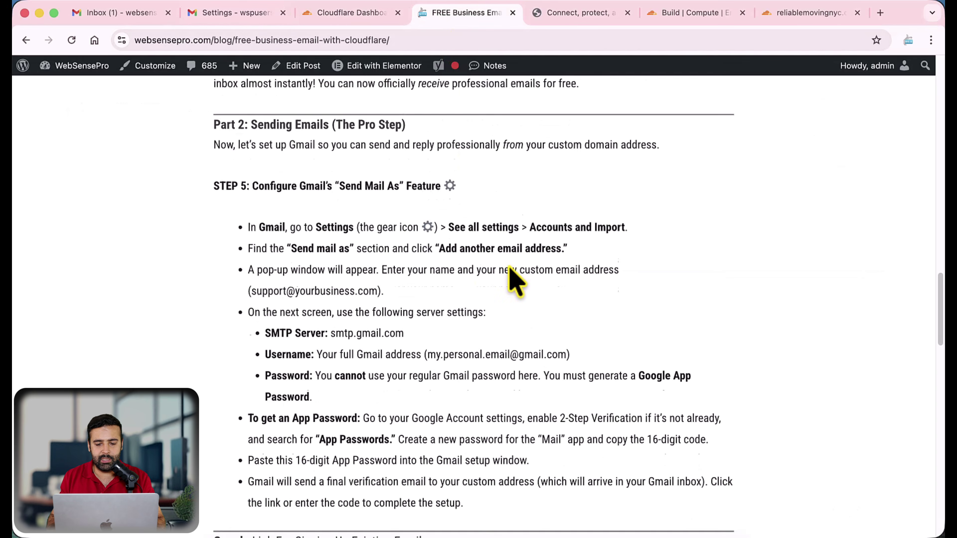
pyautogui.moveTo(331, 322); pyautogui.dragTo(405, 324)
pyautogui.press('super+c')
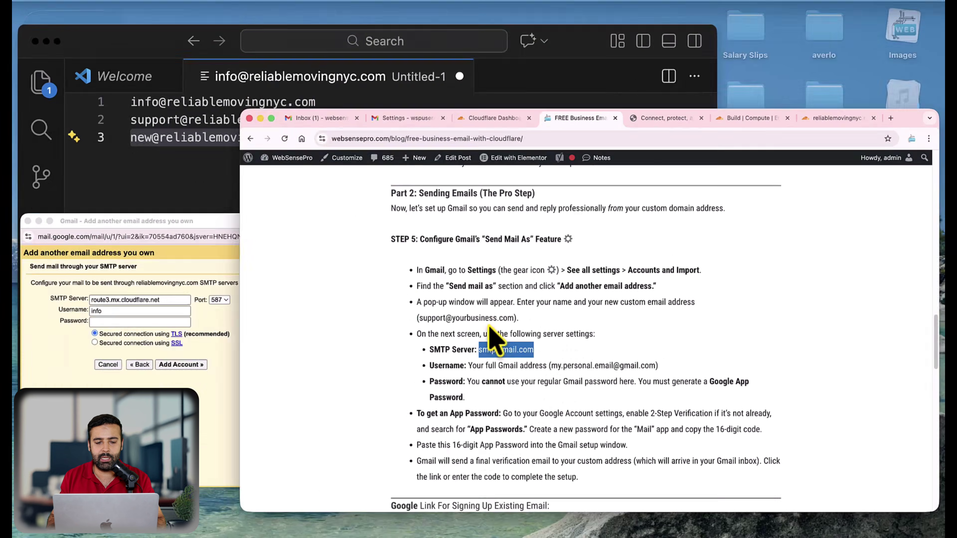
pyautogui.hotkey('ctrl', 'Up')
pyautogui.click(237, 392)
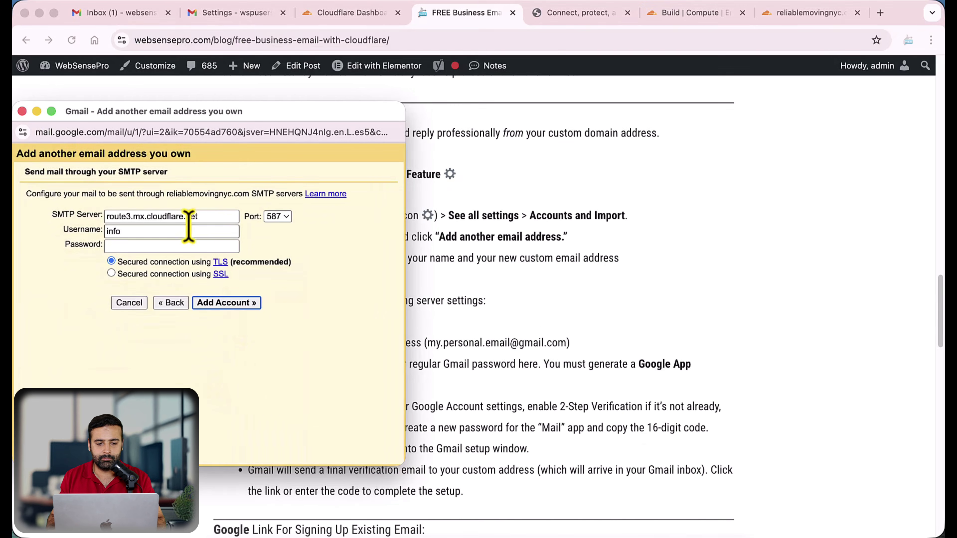
pyautogui.tripleClick(190, 216)
pyautogui.press('super+v')
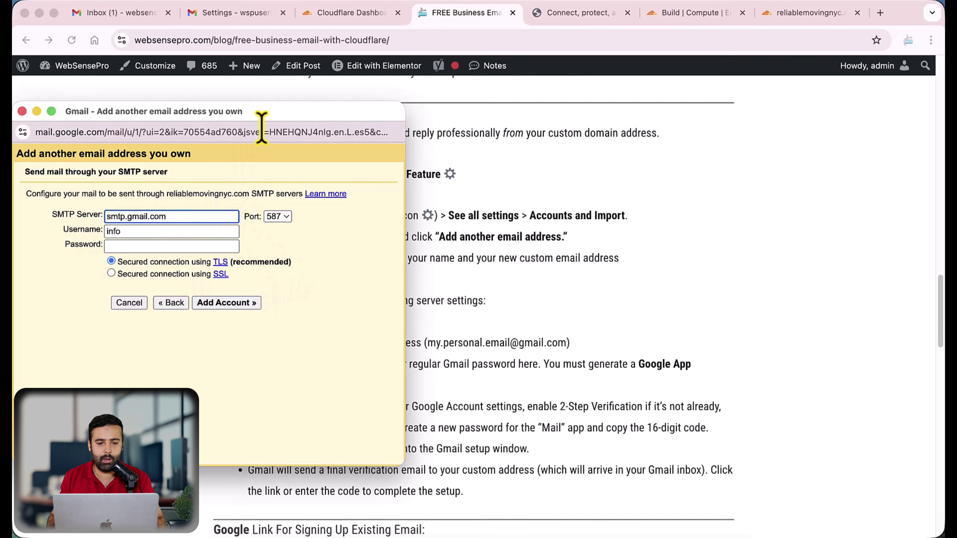
# Move the SMTP window aside and return to the Accounts and Import settings
pyautogui.moveTo(261, 128); pyautogui.dragTo(661, 149)
pyautogui.click(533, 252)
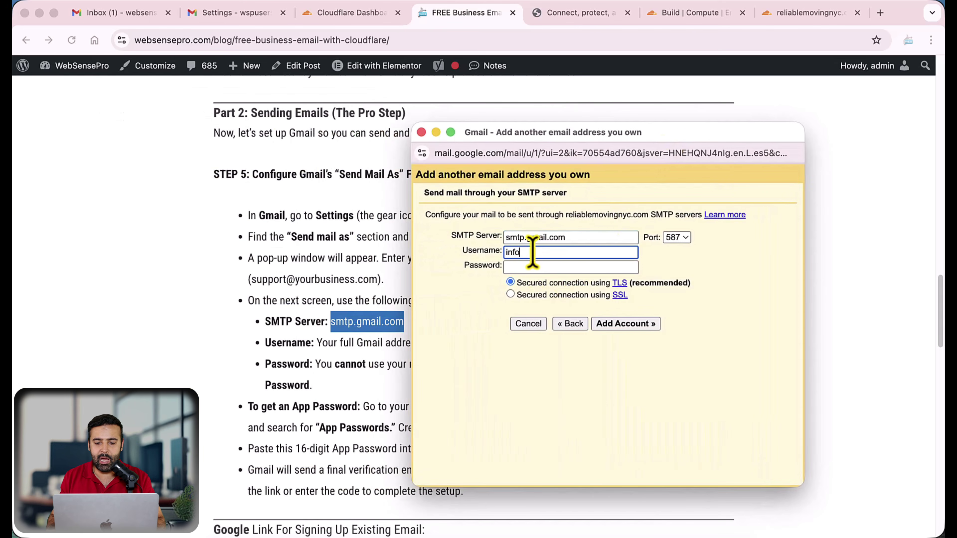
pyautogui.moveTo(594, 154); pyautogui.dragTo(541, 106)
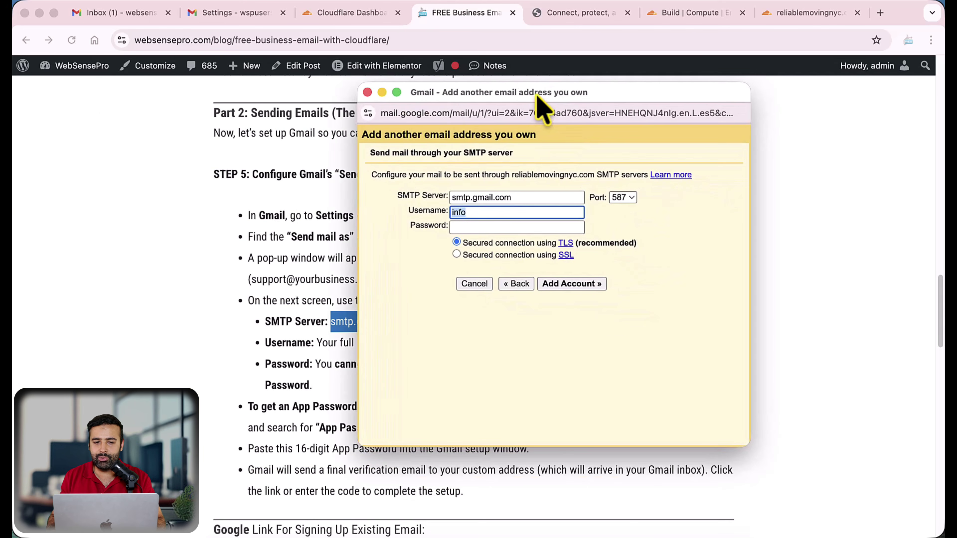
pyautogui.click(223, 19)
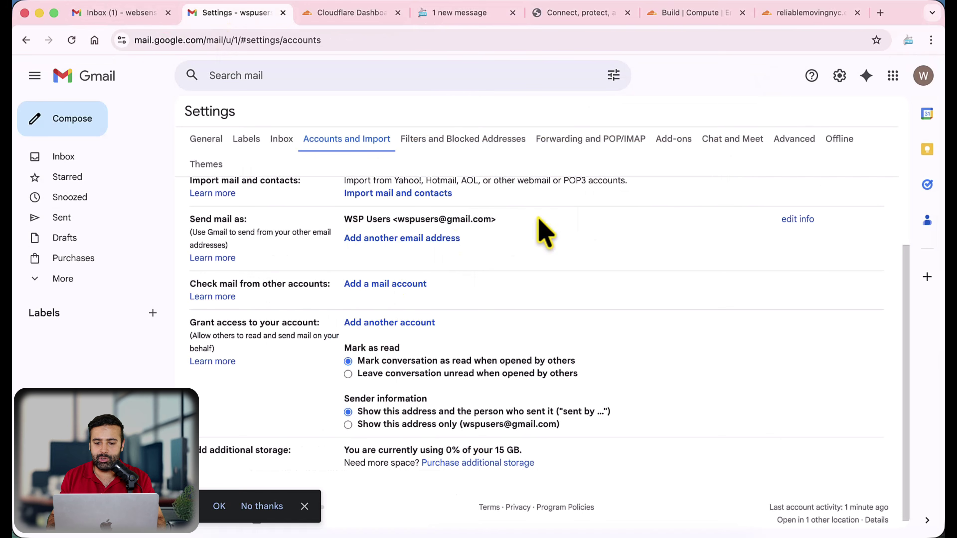
# Copy the account's Gmail address from Send mail as and paste it as the SMTP username
pyautogui.moveTo(399, 221); pyautogui.dragTo(487, 222)
pyautogui.press('super+c')
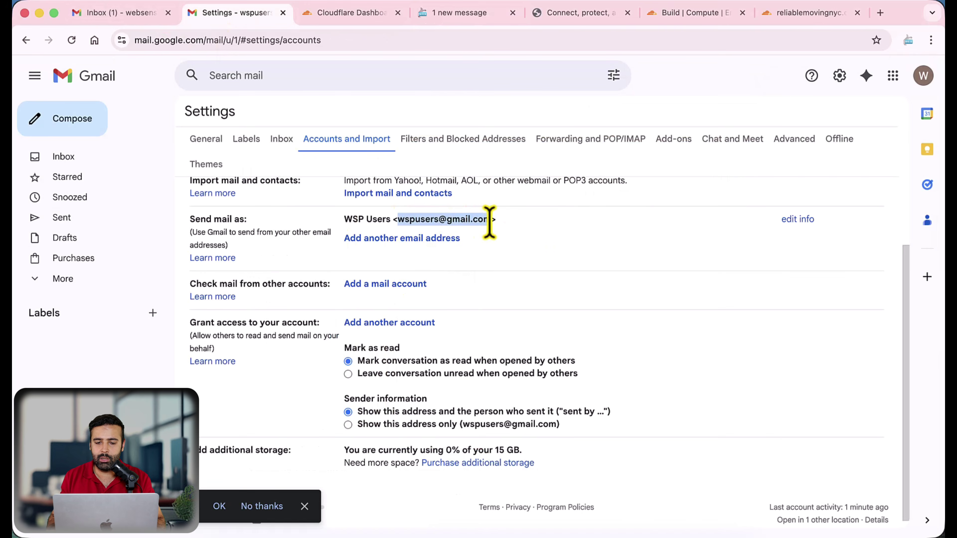
pyautogui.hotkey('ctrl', 'Up')
pyautogui.click(875, 142)
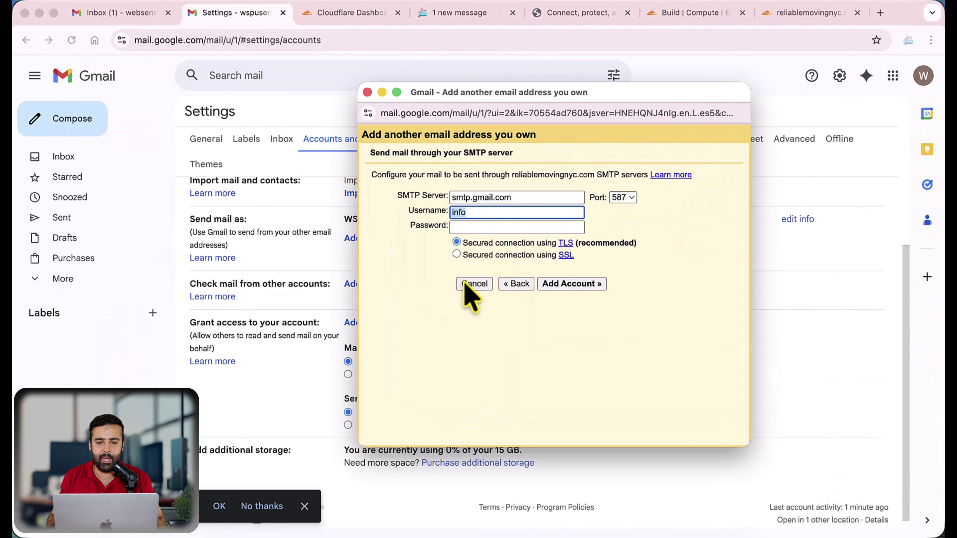
pyautogui.press('super+v')
pyautogui.click(505, 226)
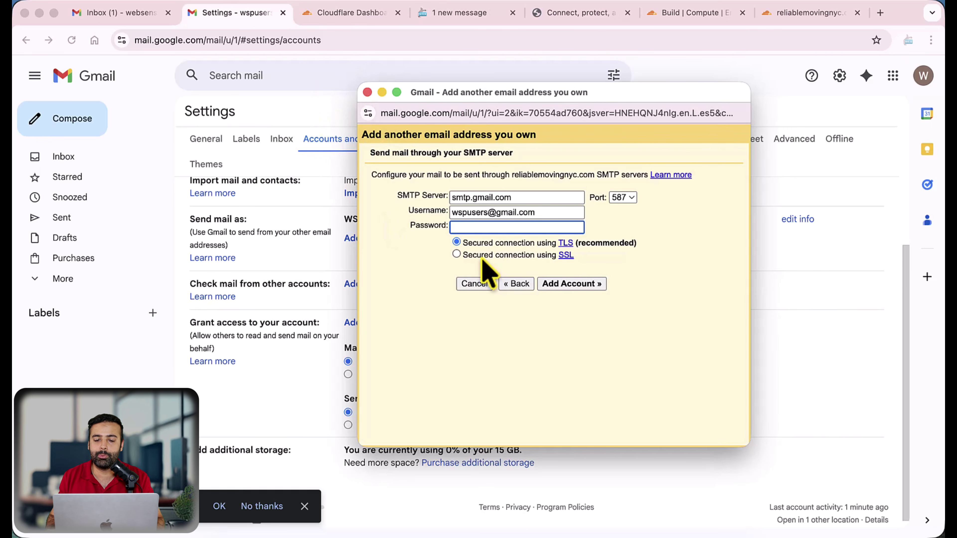
pyautogui.moveTo(555, 213); pyautogui.dragTo(444, 213)
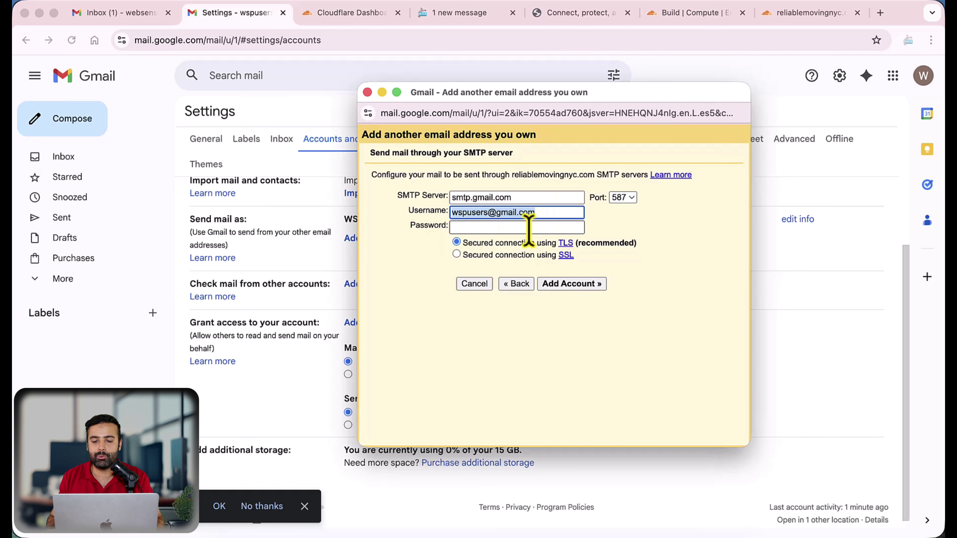
pyautogui.click(550, 213)
pyautogui.tripleClick(508, 214)
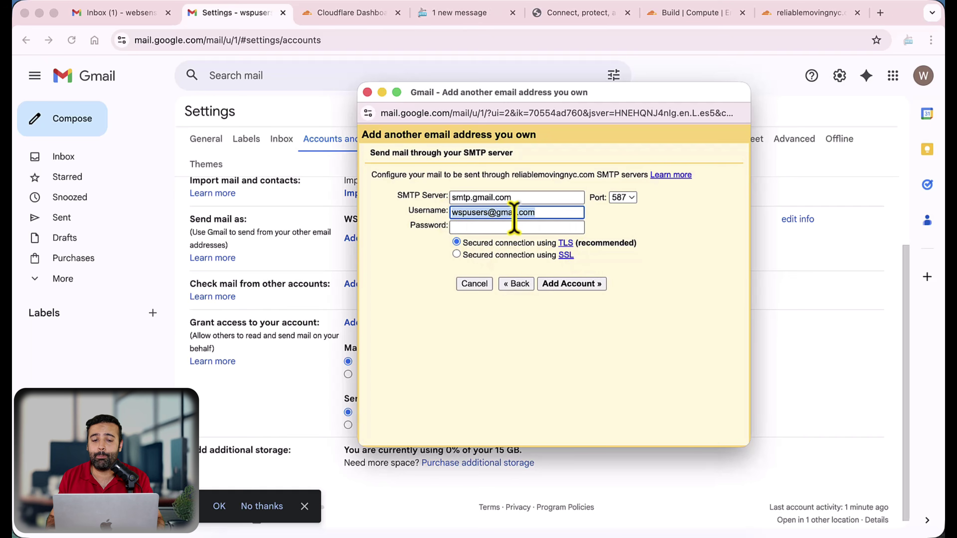
pyautogui.click(433, 19)
# Read the blog's STEP 5 note about Google Account App Passwords, then return to Gmail settings
pyautogui.scroll(-3, 528, 214)
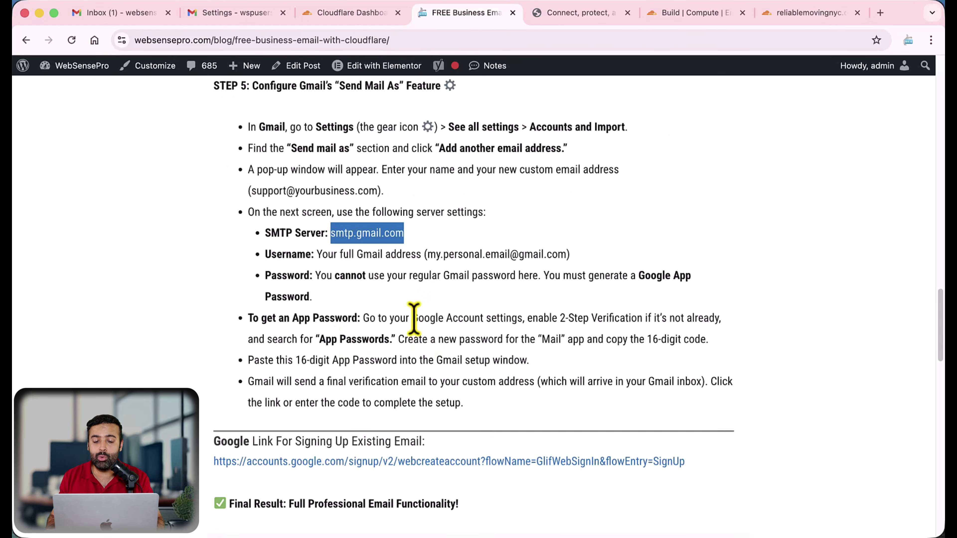
pyautogui.moveTo(413, 317); pyautogui.dragTo(501, 318)
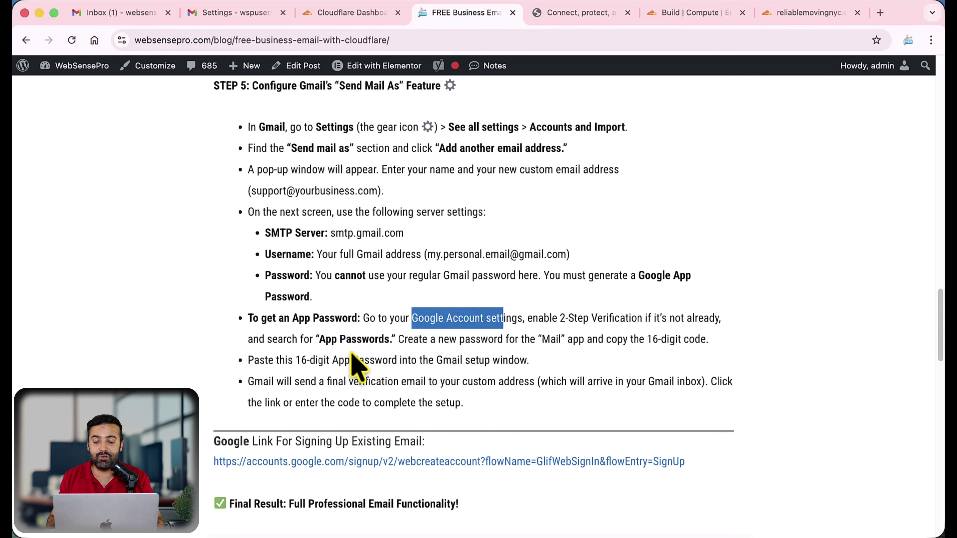
pyautogui.click(380, 341)
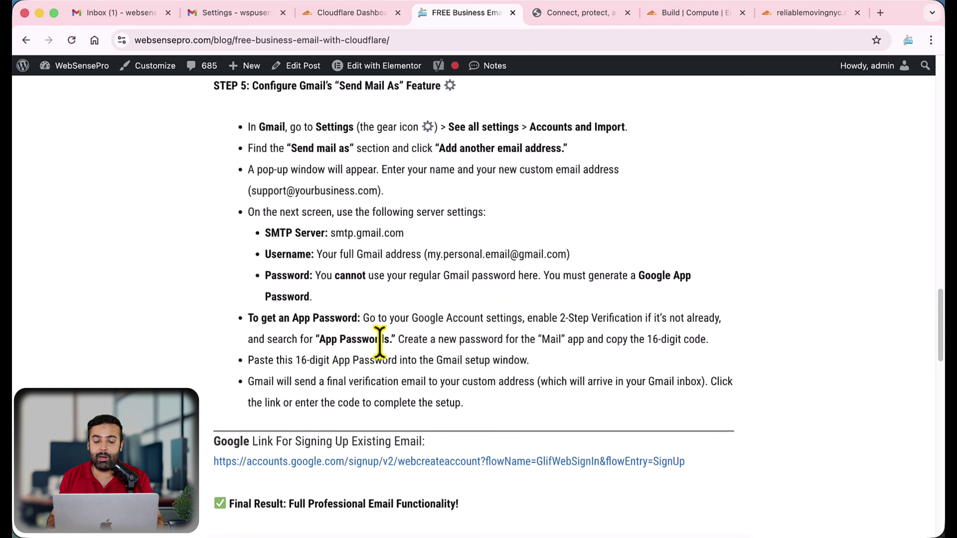
pyautogui.click(248, 17)
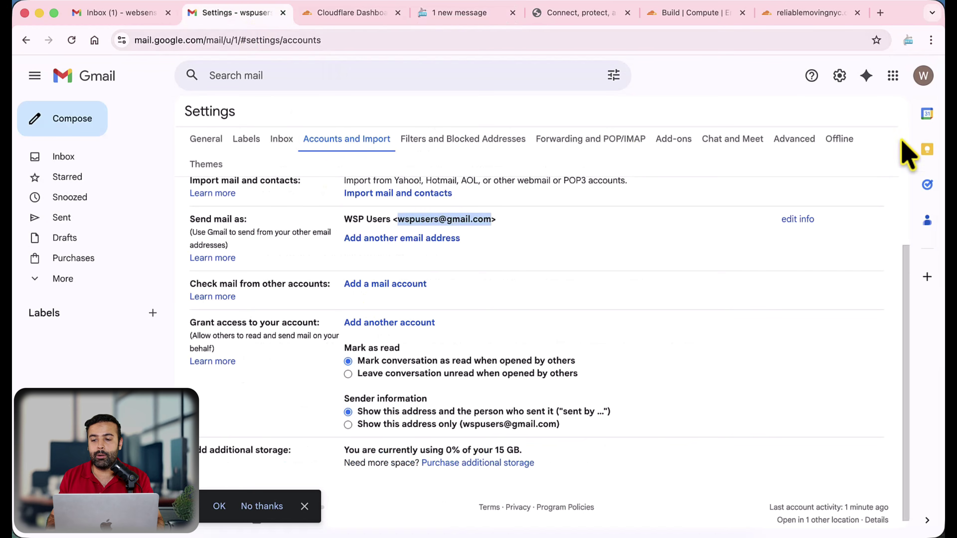
# From Manage your Google Account, search 'app passwords' and open Security & sign-in to check 2-Step Verification
pyautogui.click(925, 77)
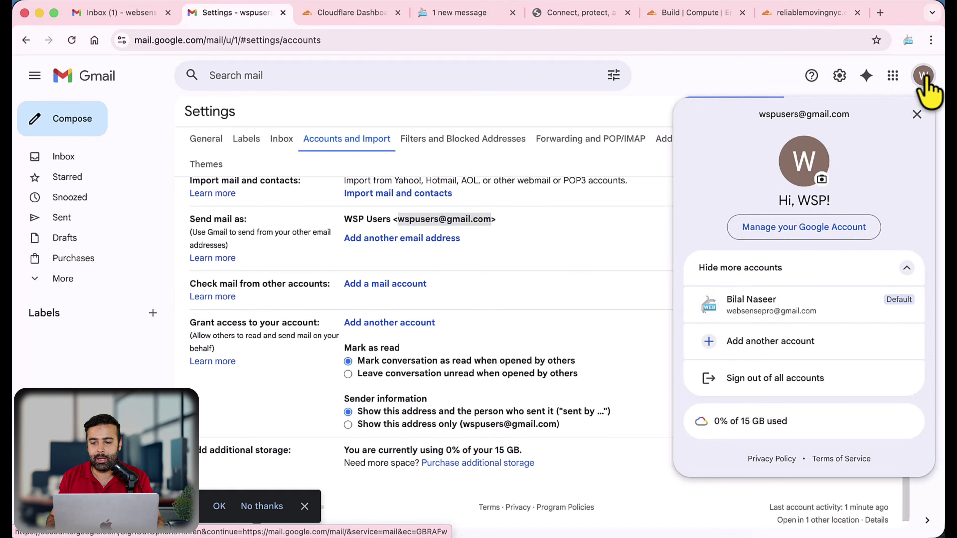
pyautogui.click(816, 230)
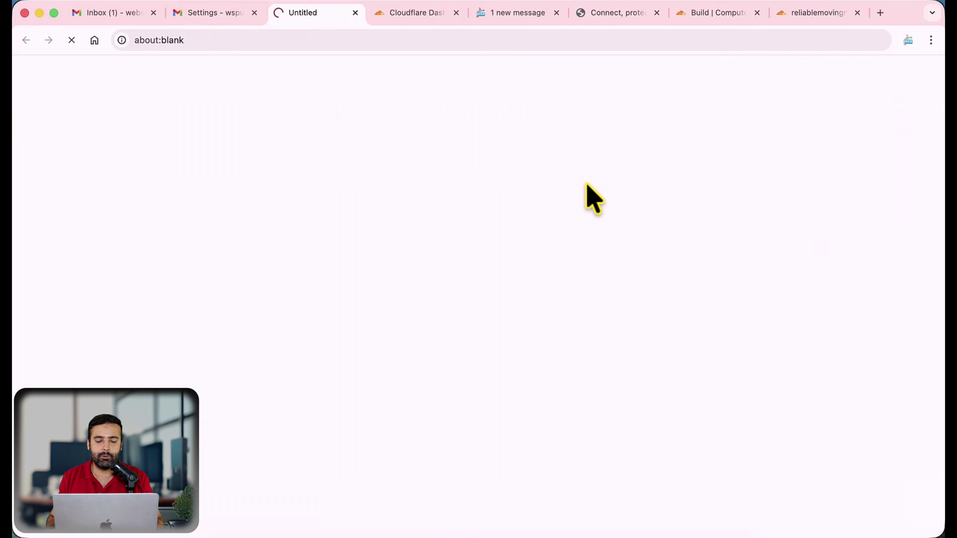
pyautogui.click(576, 296)
pyautogui.write('ap')
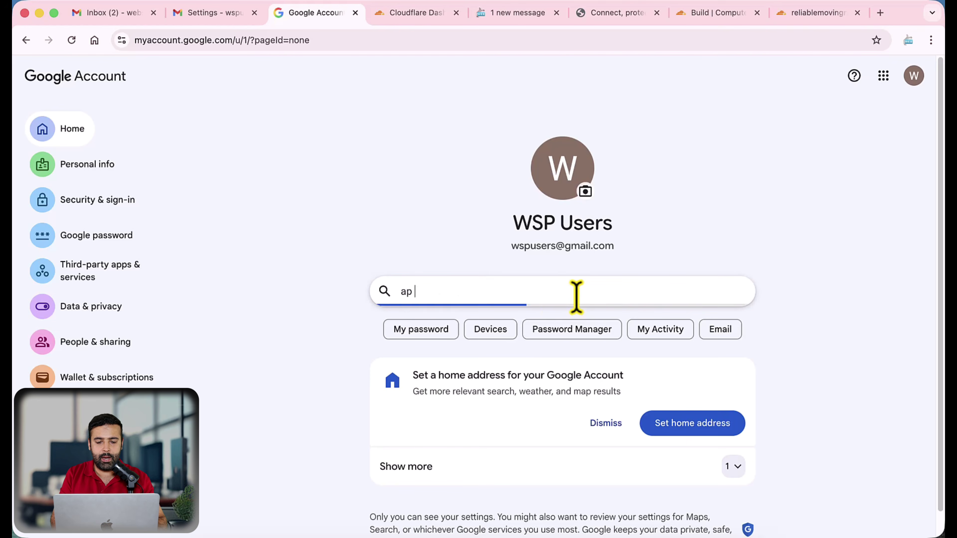
pyautogui.write('p password')
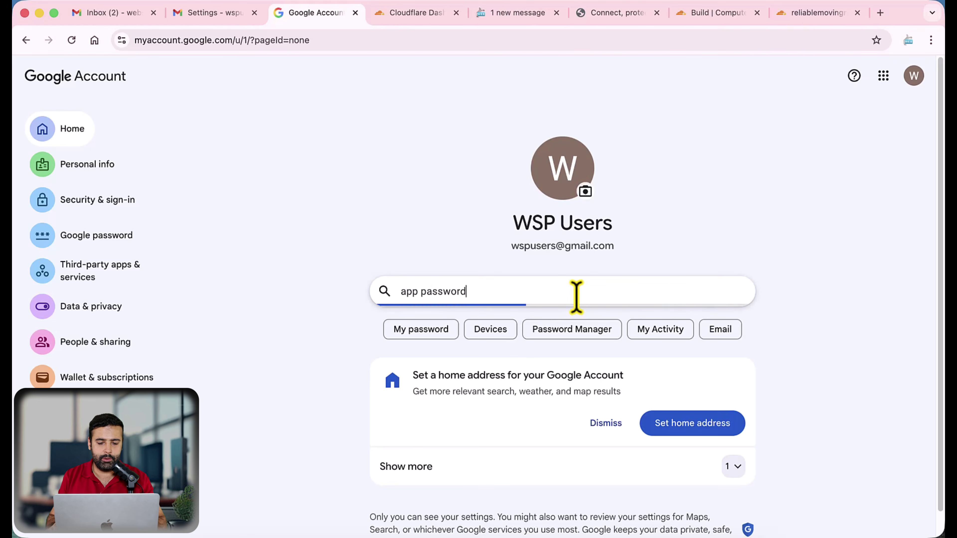
pyautogui.write('s')
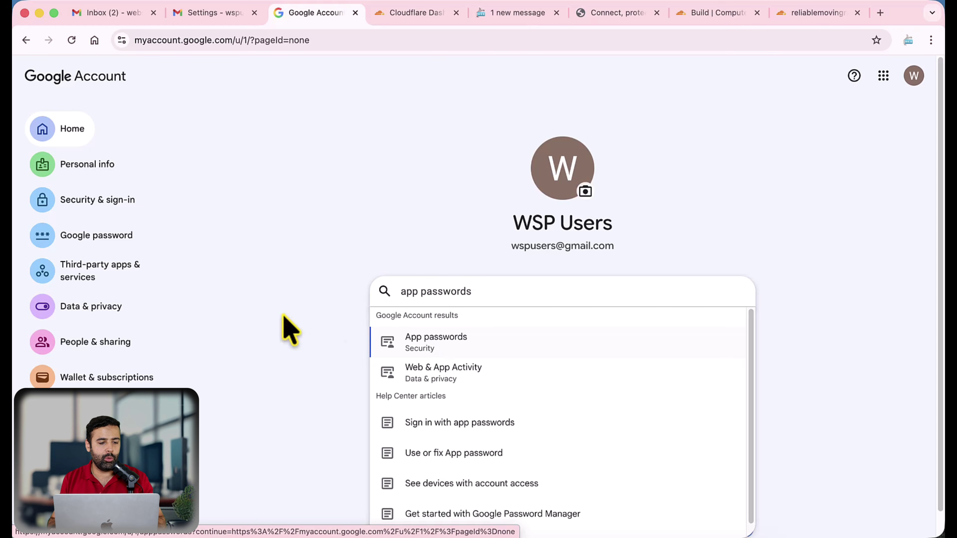
pyautogui.click(84, 200)
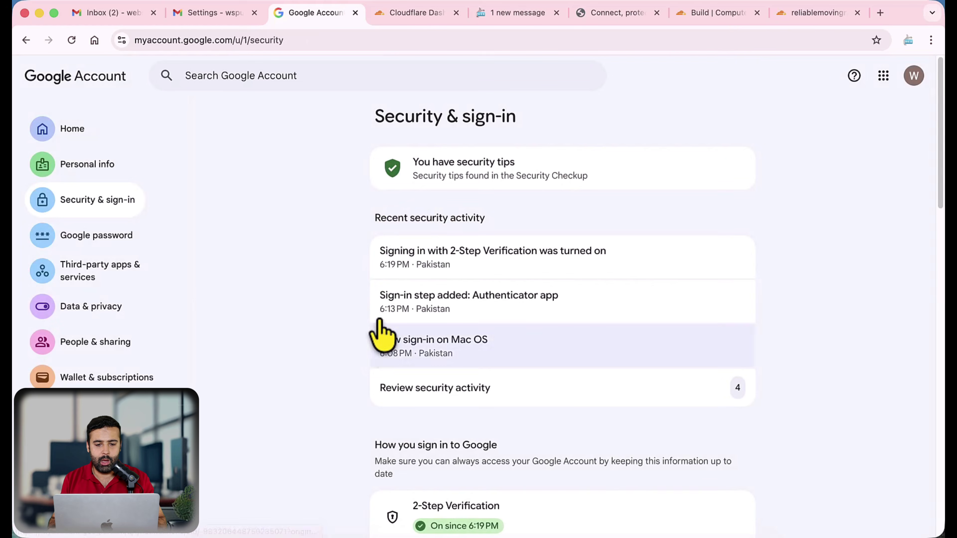
pyautogui.scroll(-10, 519, 289)
pyautogui.scroll(5, 410, 202)
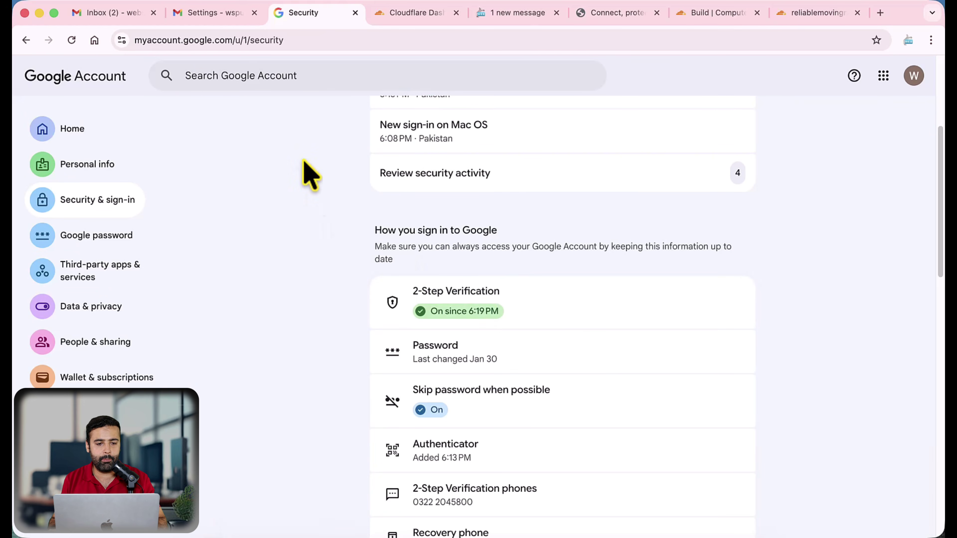
# Create an app password named 'free-business-email' and switch back to the Gmail settings tab
pyautogui.click(299, 77)
pyautogui.write('app pa')
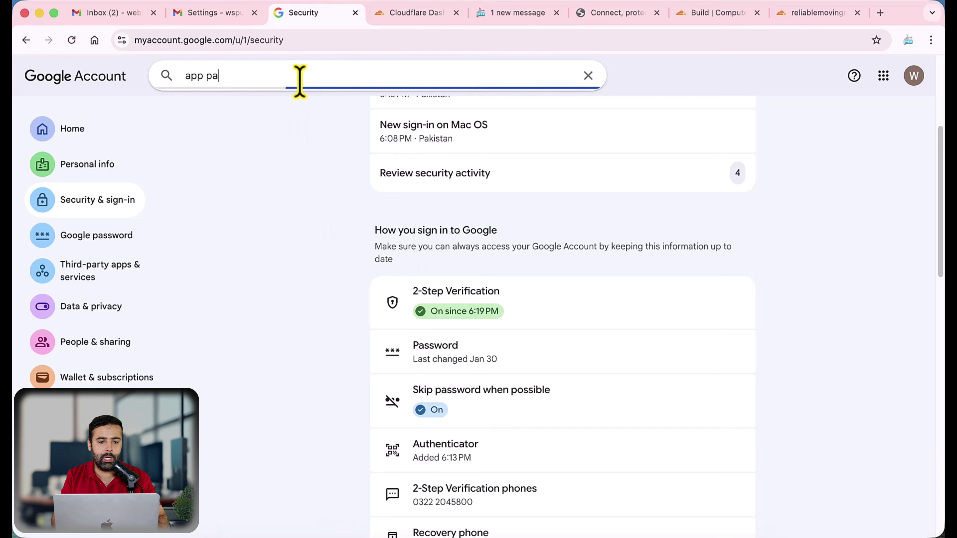
pyautogui.write('sswords')
pyautogui.click(303, 138)
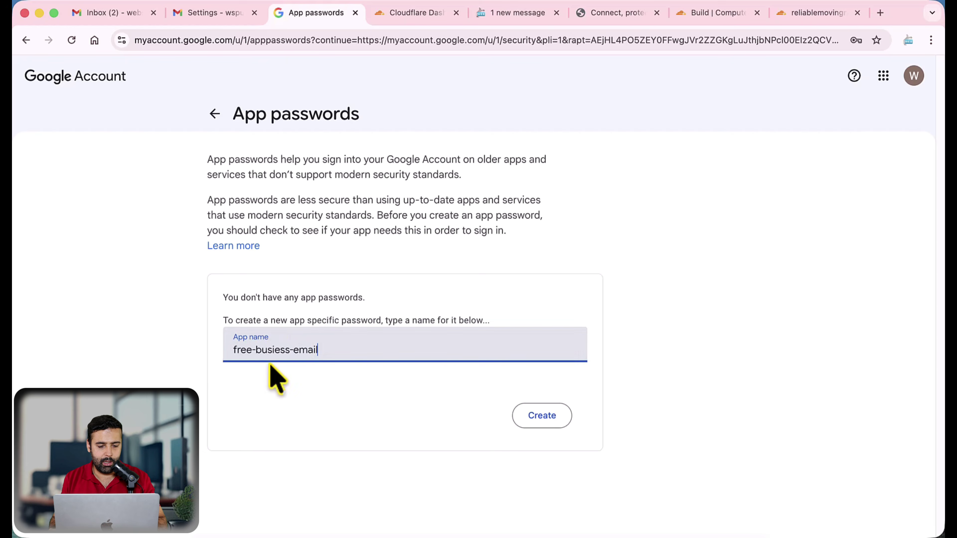
pyautogui.click(279, 349)
pyautogui.write('n')
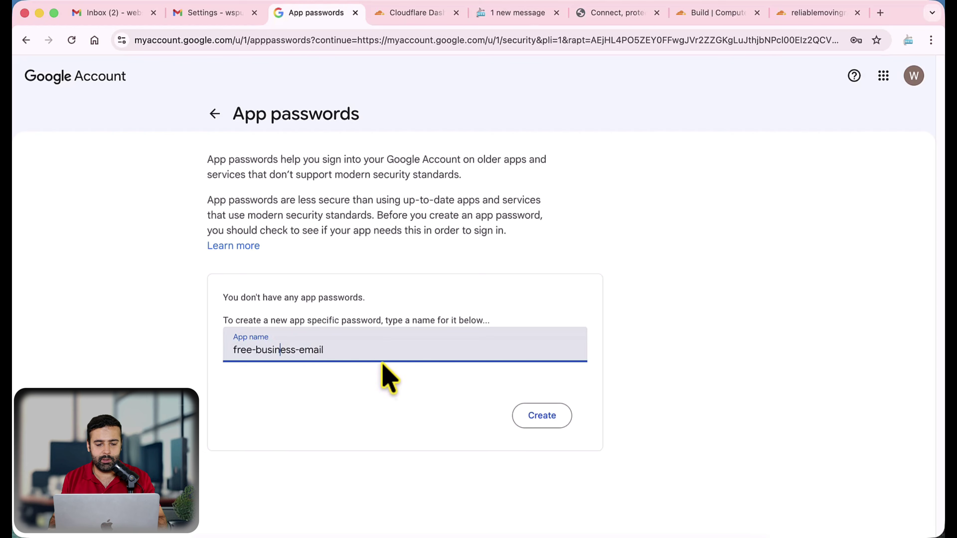
pyautogui.click(551, 416)
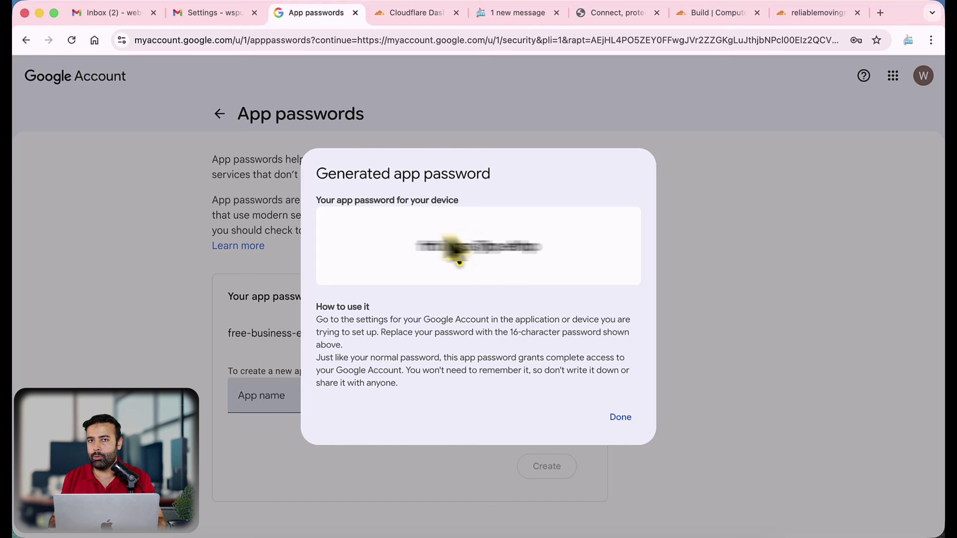
pyautogui.click(211, 13)
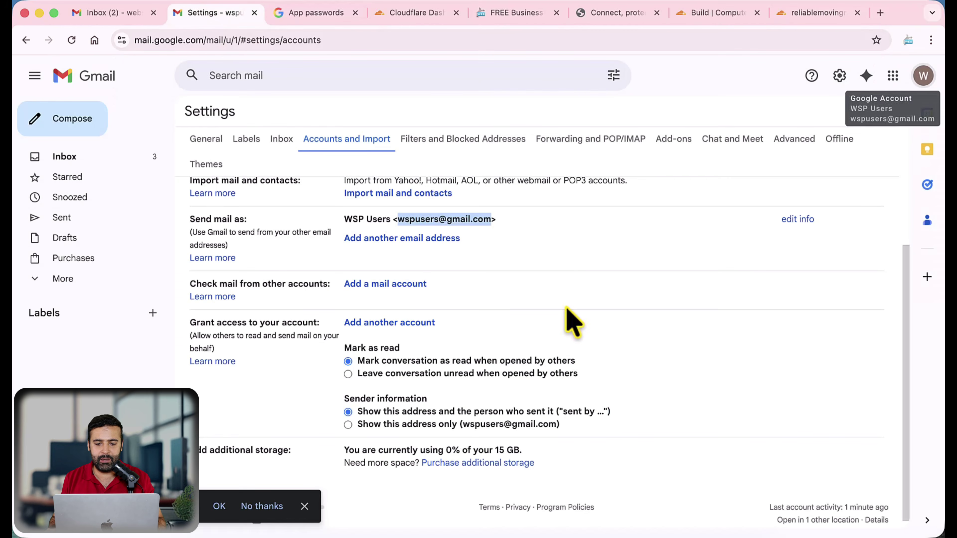
# Add another send-as address with sender name Reliable Moving and its info custom-domain address
pyautogui.click(399, 238)
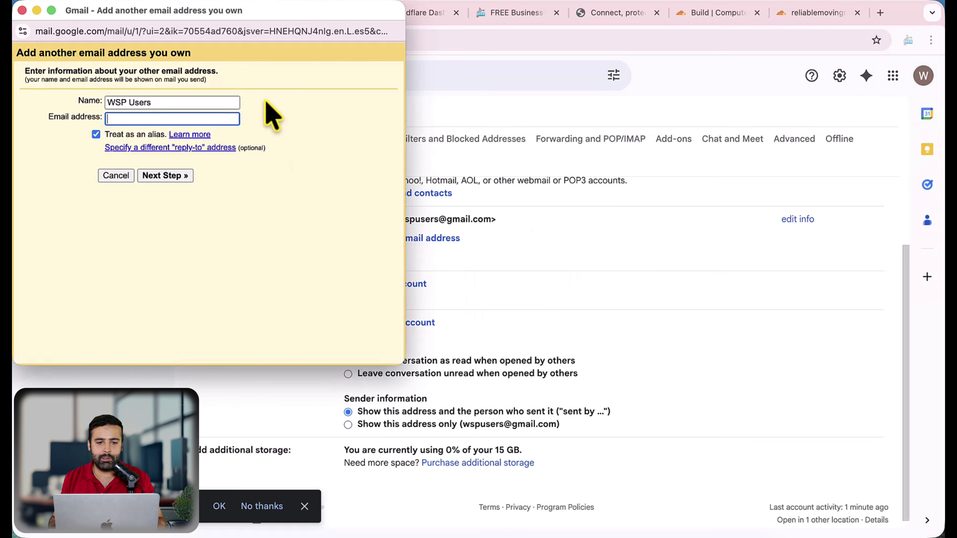
pyautogui.moveTo(309, 32); pyautogui.dragTo(566, 155)
pyautogui.moveTo(434, 222); pyautogui.dragTo(301, 235)
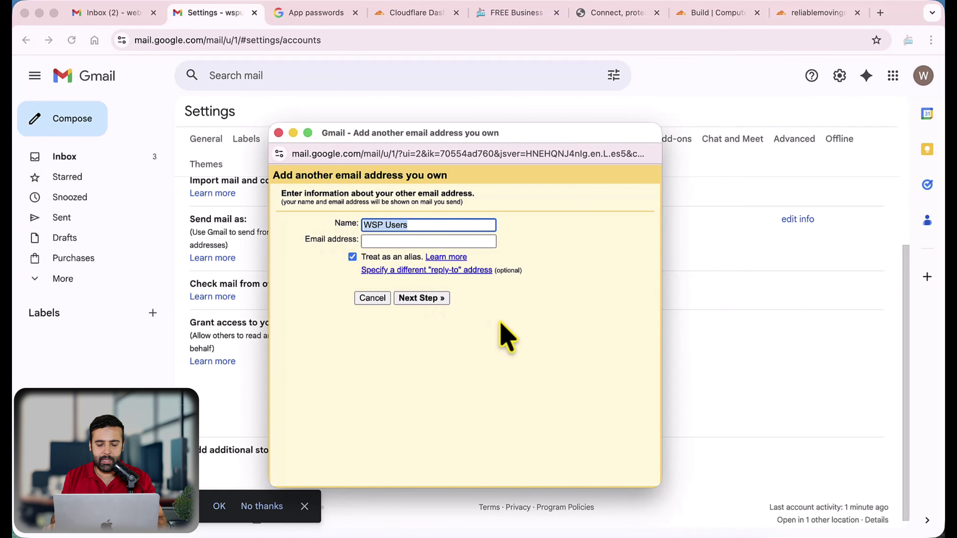
pyautogui.write('Relia')
pyautogui.press('Down')
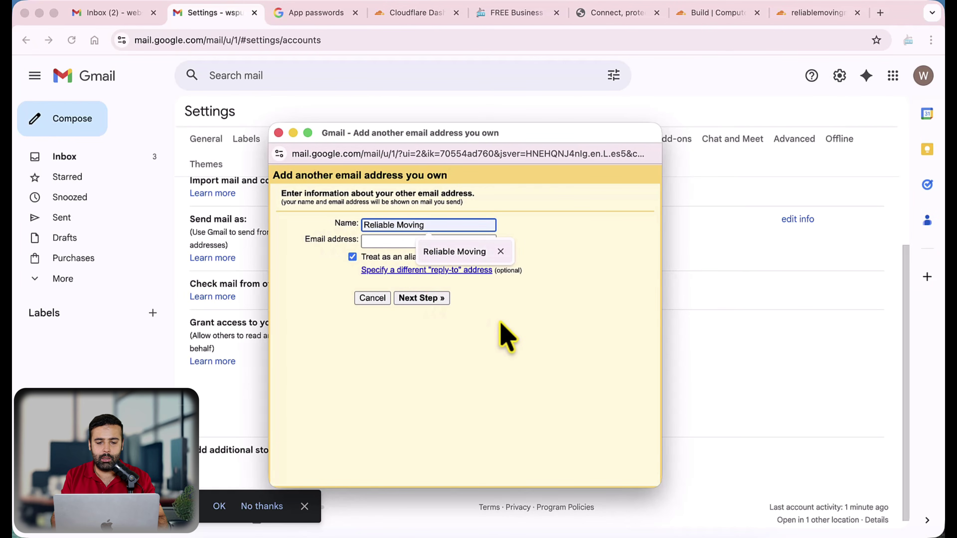
pyautogui.press('Return')
pyautogui.press('Tab')
pyautogui.write('info')
pyautogui.press('Down')
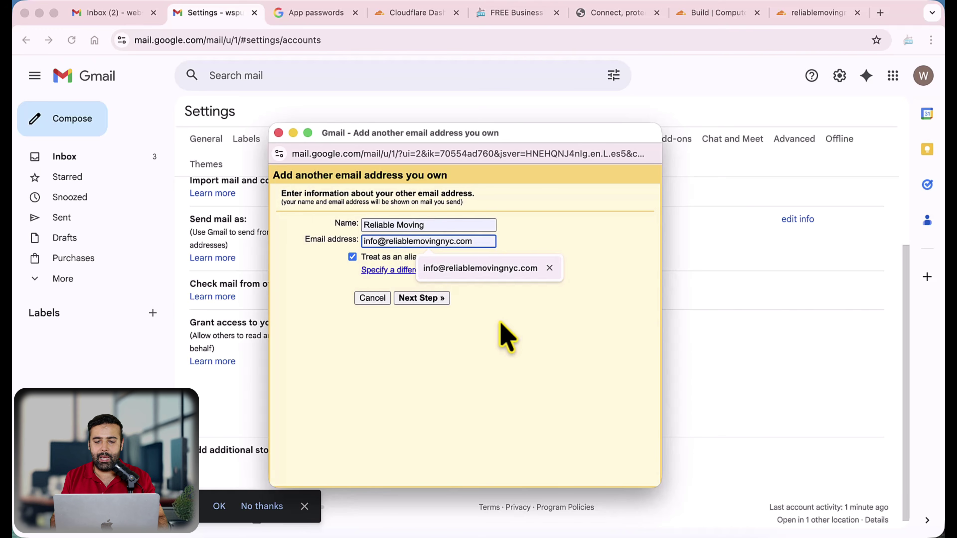
pyautogui.press('Return')
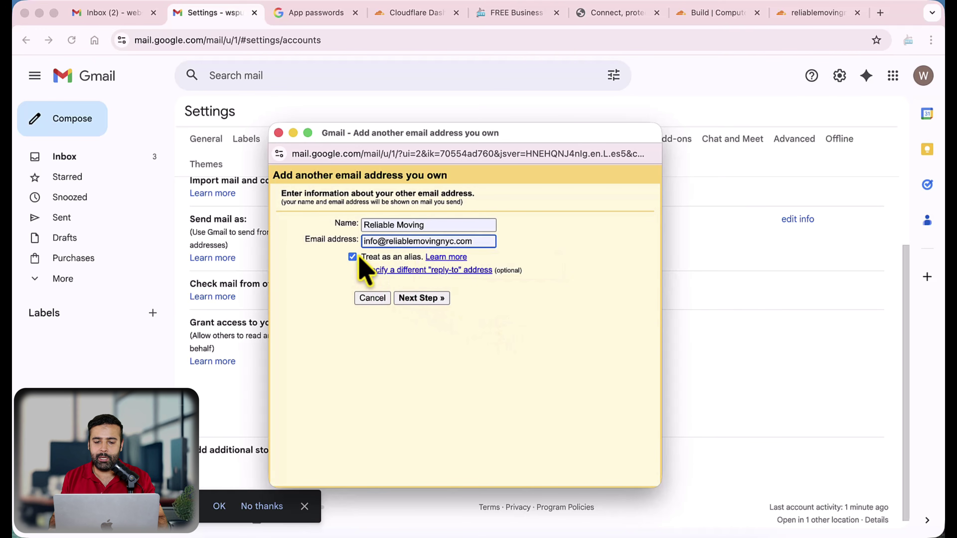
pyautogui.click(420, 300)
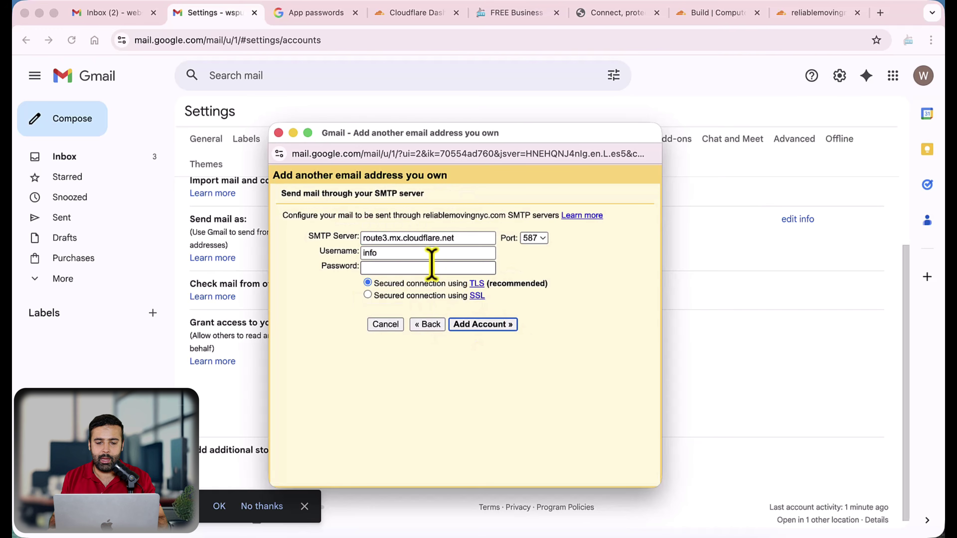
# Use the signed-in account's Gmail address as the SMTP username
pyautogui.moveTo(455, 238); pyautogui.dragTo(323, 239)
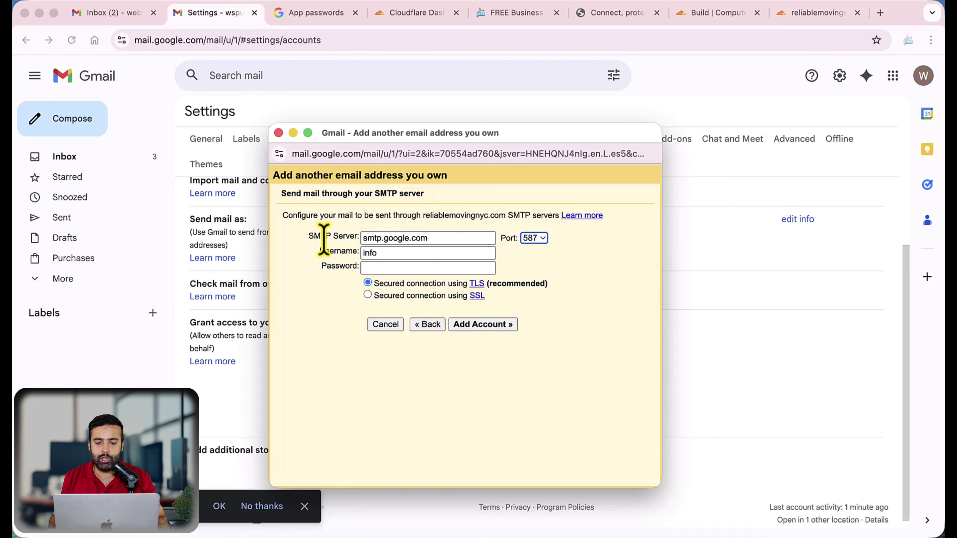
pyautogui.moveTo(396, 256); pyautogui.dragTo(325, 251)
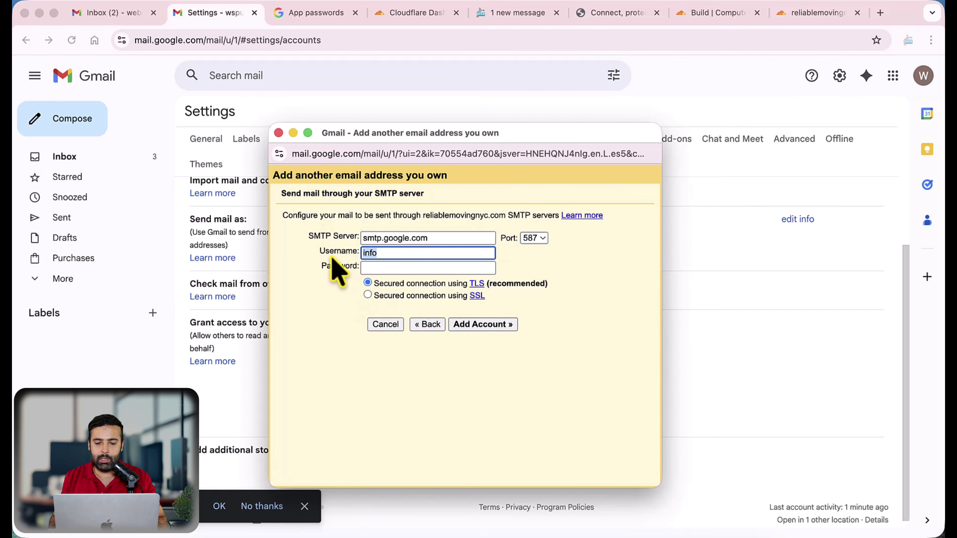
pyautogui.click(920, 80)
pyautogui.click(919, 80)
pyautogui.moveTo(759, 114); pyautogui.dragTo(850, 115)
pyautogui.press('super+c')
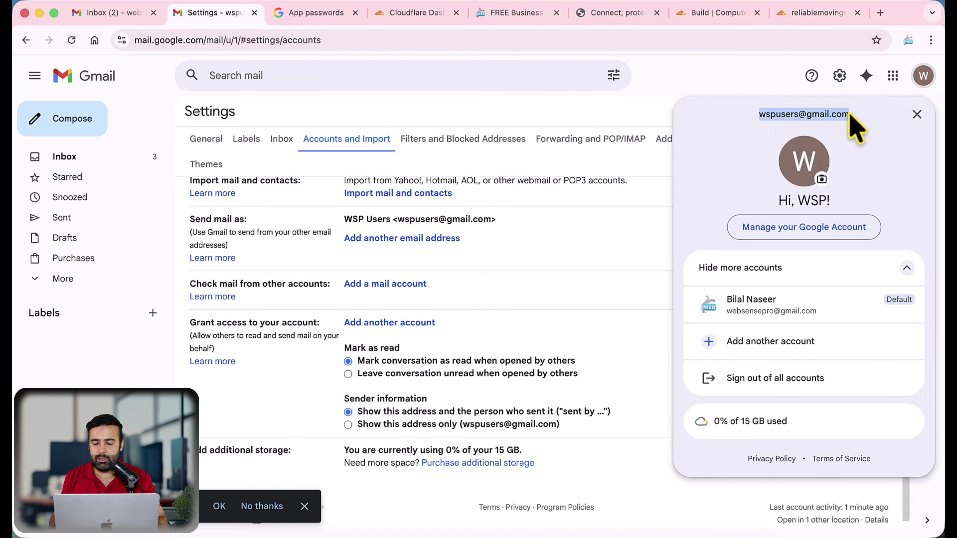
pyautogui.press('super+grave')
pyautogui.press('super+v')
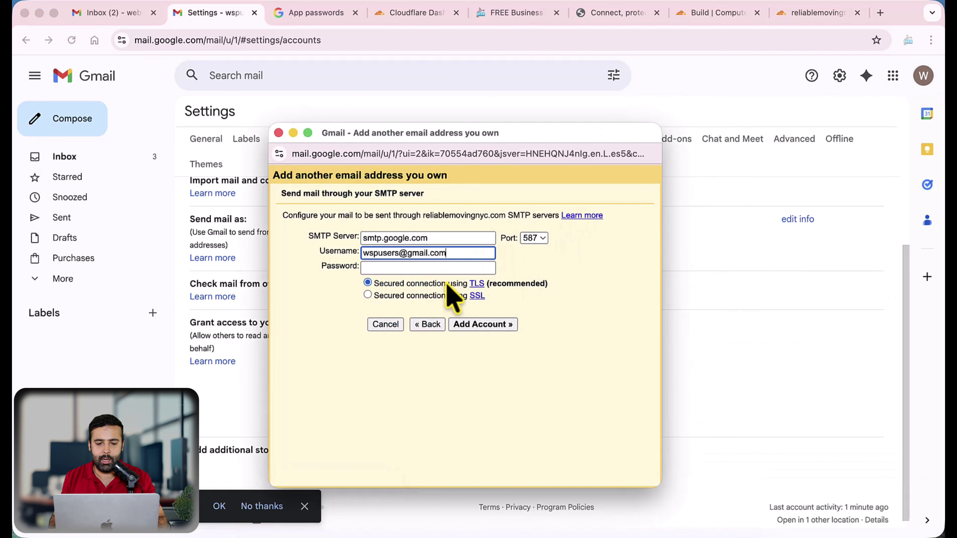
pyautogui.click(425, 267)
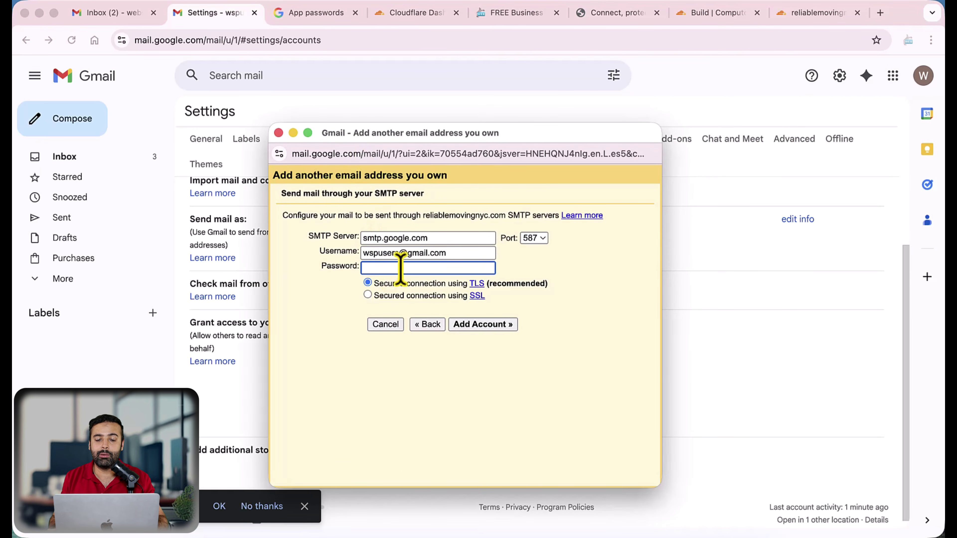
pyautogui.moveTo(460, 258); pyautogui.dragTo(342, 251)
# Paste the generated app password into the SMTP password field
pyautogui.click(378, 268)
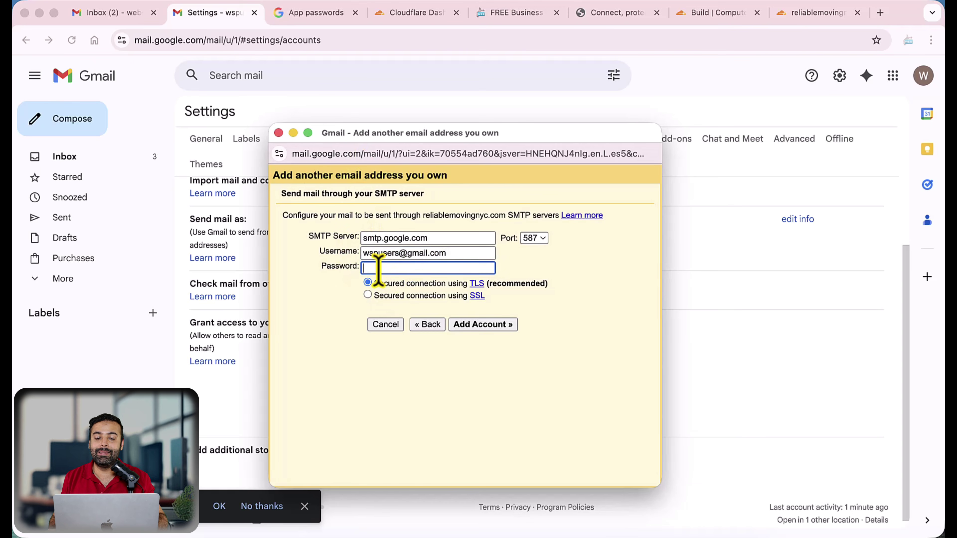
pyautogui.click(312, 13)
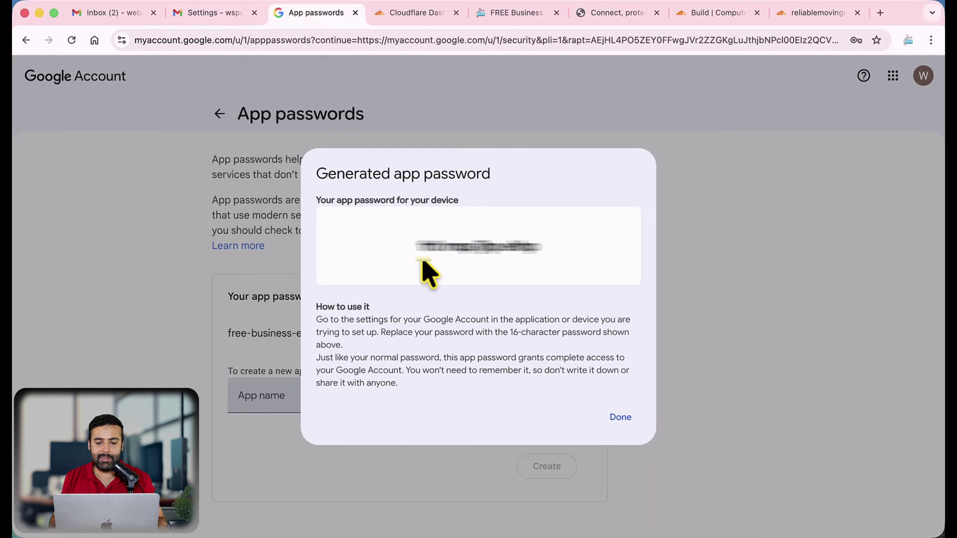
pyautogui.moveTo(407, 249); pyautogui.dragTo(559, 245)
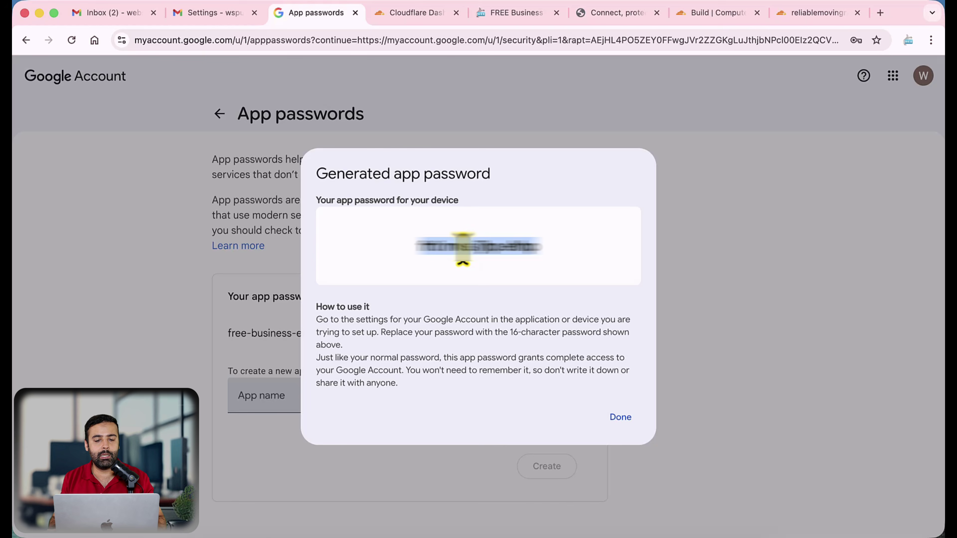
pyautogui.press('super+grave')
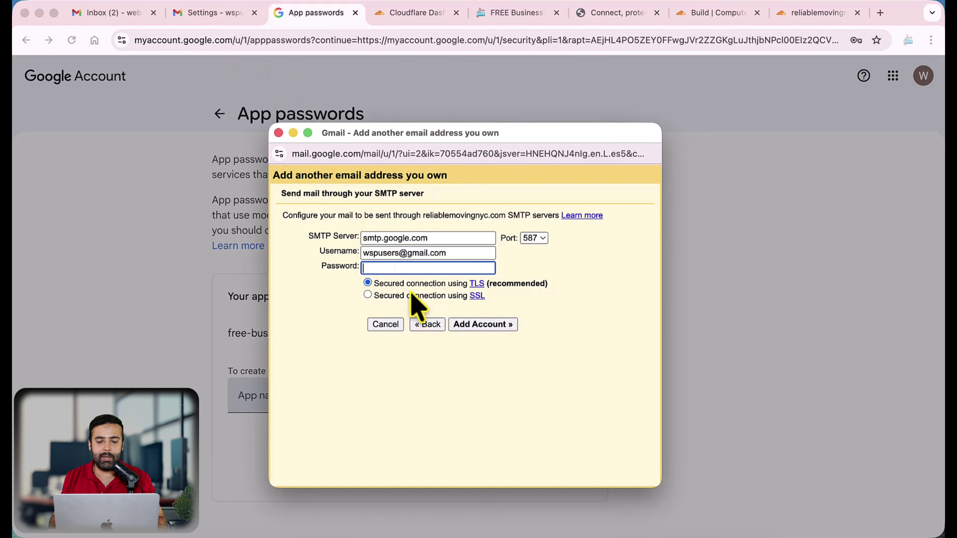
pyautogui.press('super+v')
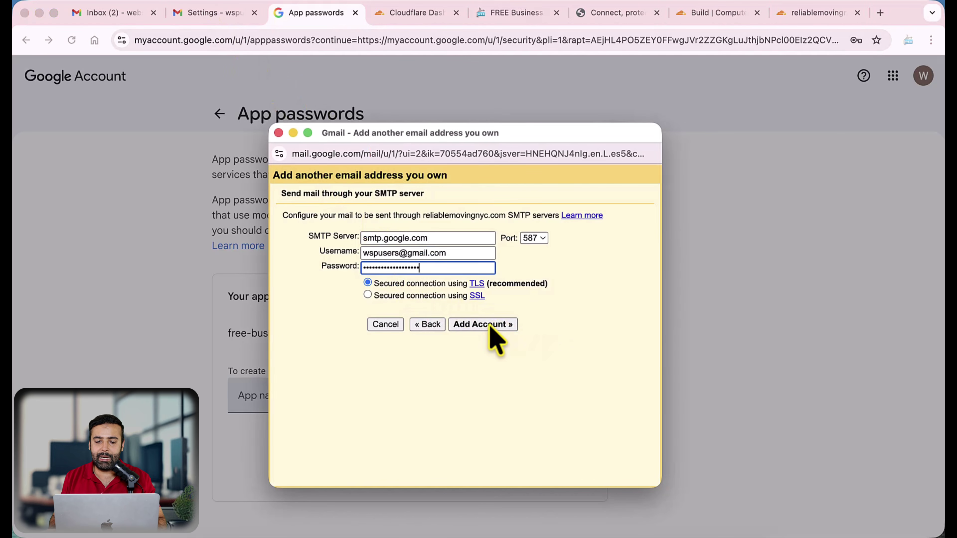
# Correct the server to smtp.gmail.com on port 465 with SSL, re-enter the password, and add the account
pyautogui.click(492, 323)
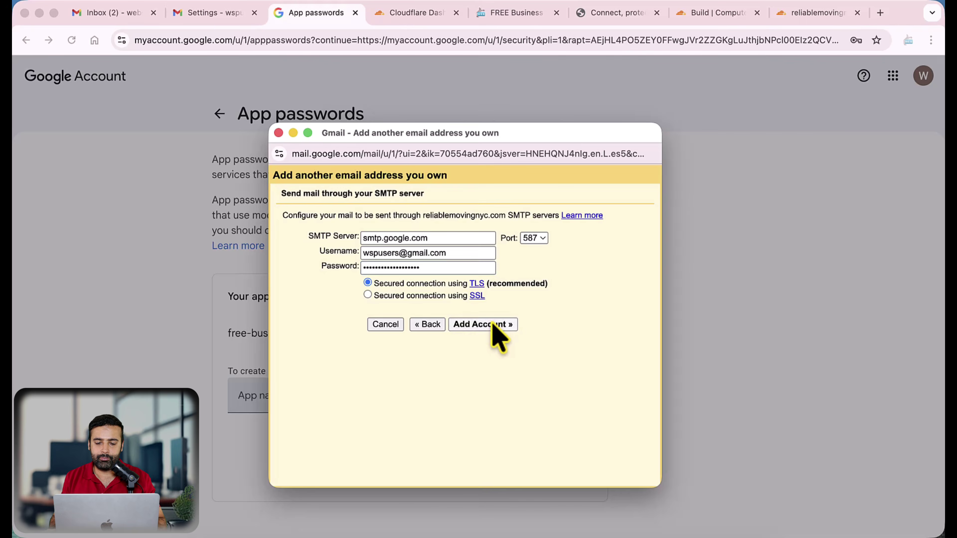
pyautogui.moveTo(334, 240); pyautogui.dragTo(313, 240)
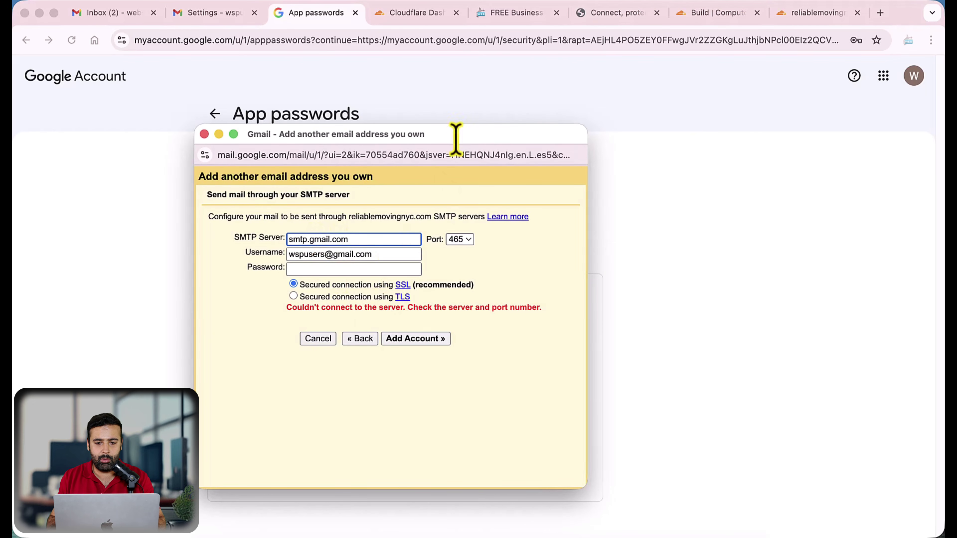
pyautogui.click(330, 269)
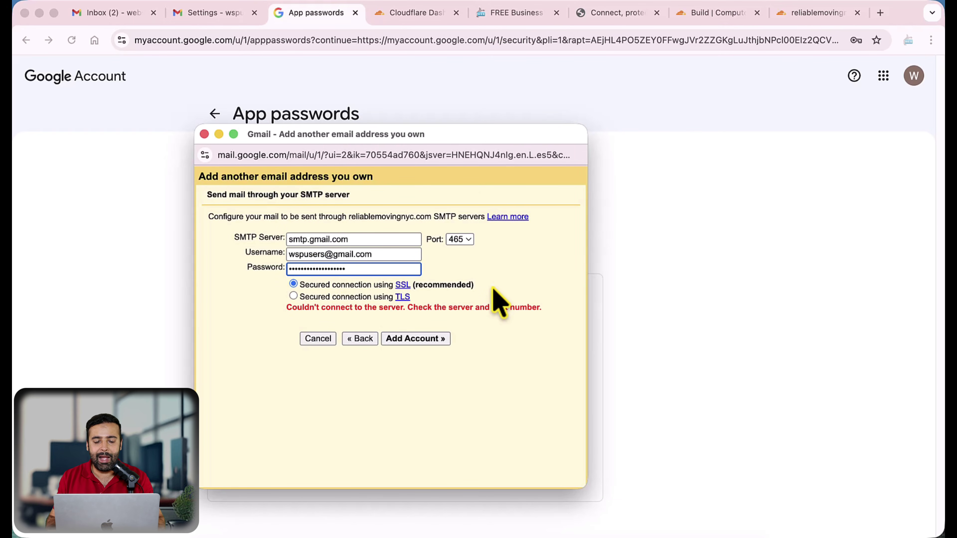
pyautogui.click(419, 344)
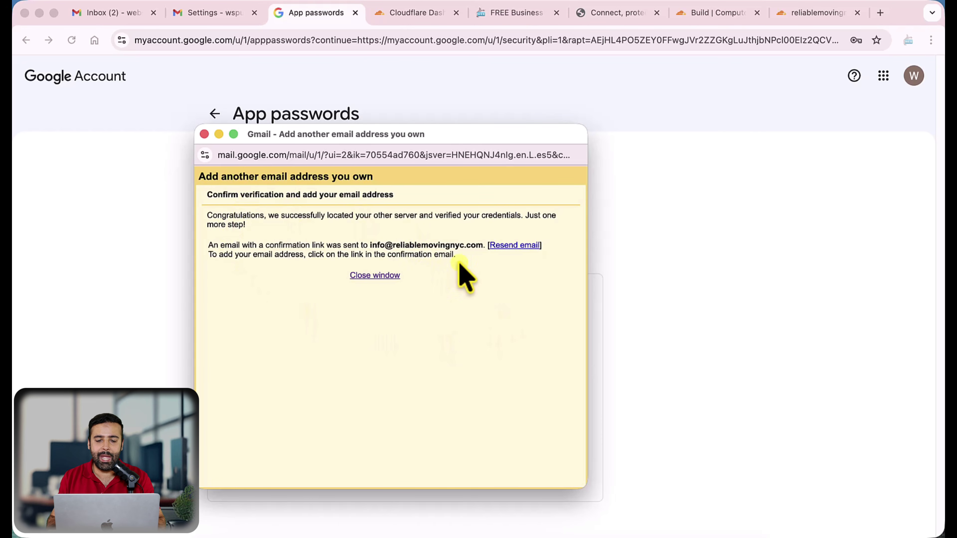
pyautogui.moveTo(457, 257); pyautogui.dragTo(199, 220)
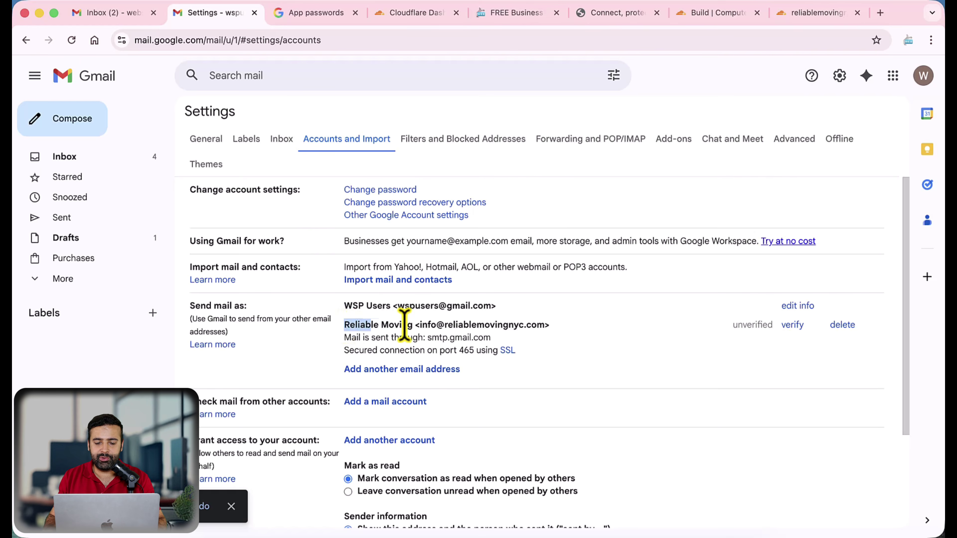
# Open the Gmail Confirmation email from the inbox
pyautogui.moveTo(404, 324); pyautogui.dragTo(568, 328)
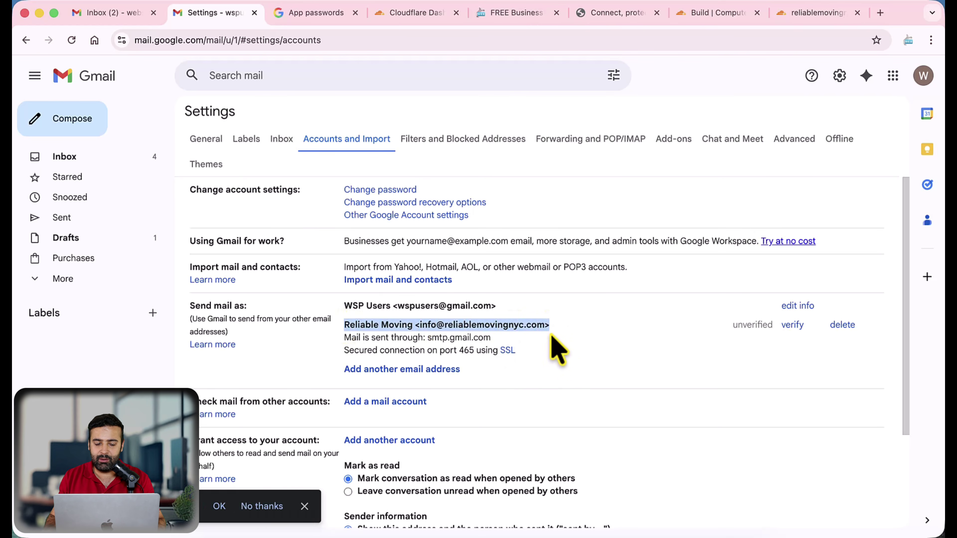
pyautogui.click(131, 162)
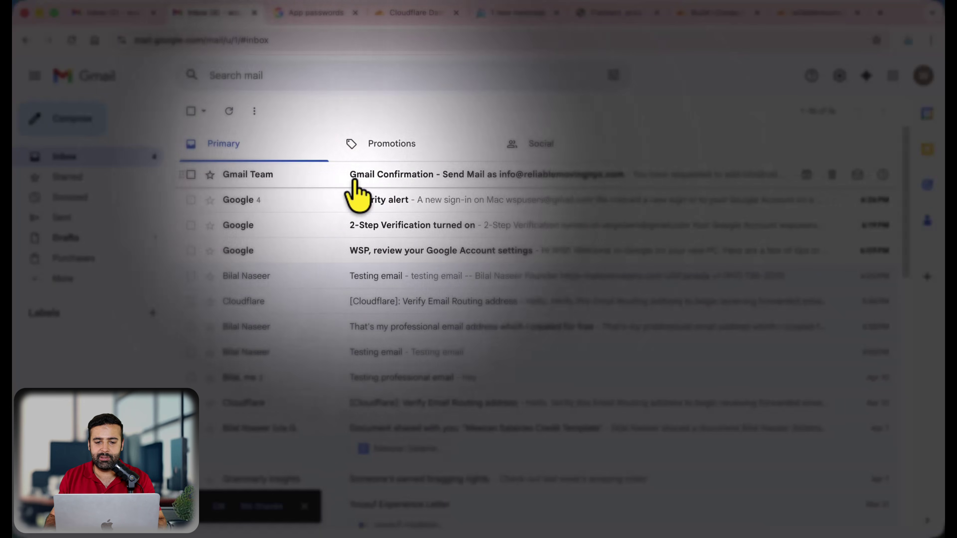
pyautogui.click(423, 178)
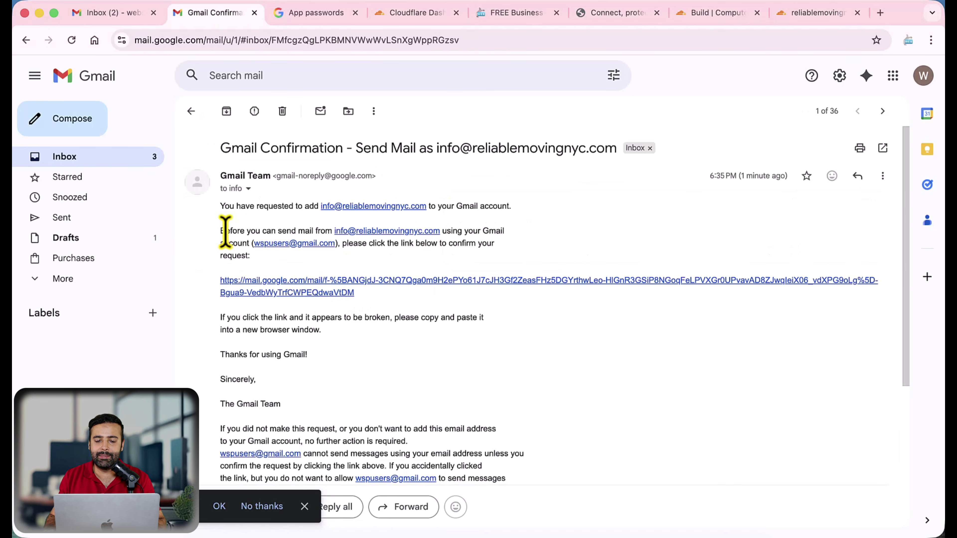
pyautogui.moveTo(226, 231); pyautogui.dragTo(506, 237)
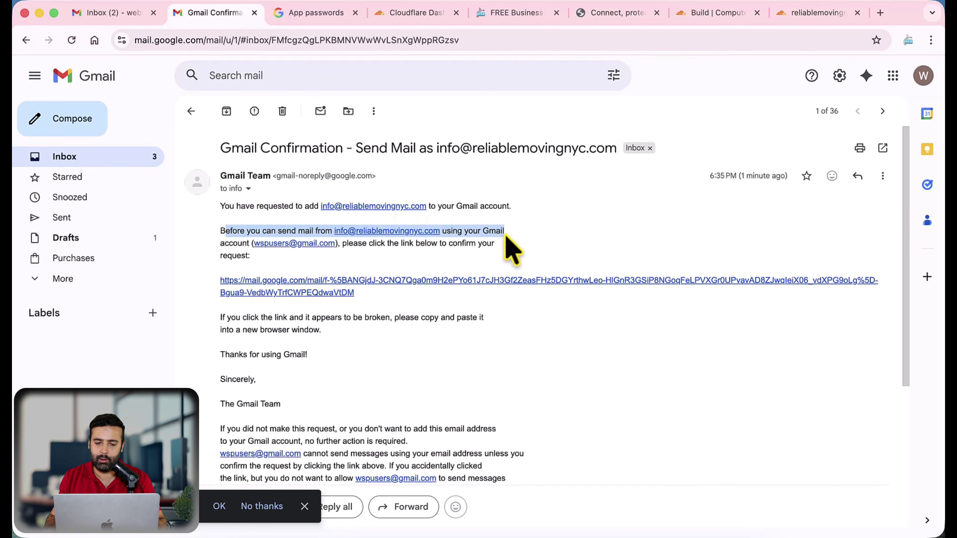
pyautogui.click(433, 267)
# Approve the send-as request through the confirmation link, then return to the inbox
pyautogui.click(419, 280)
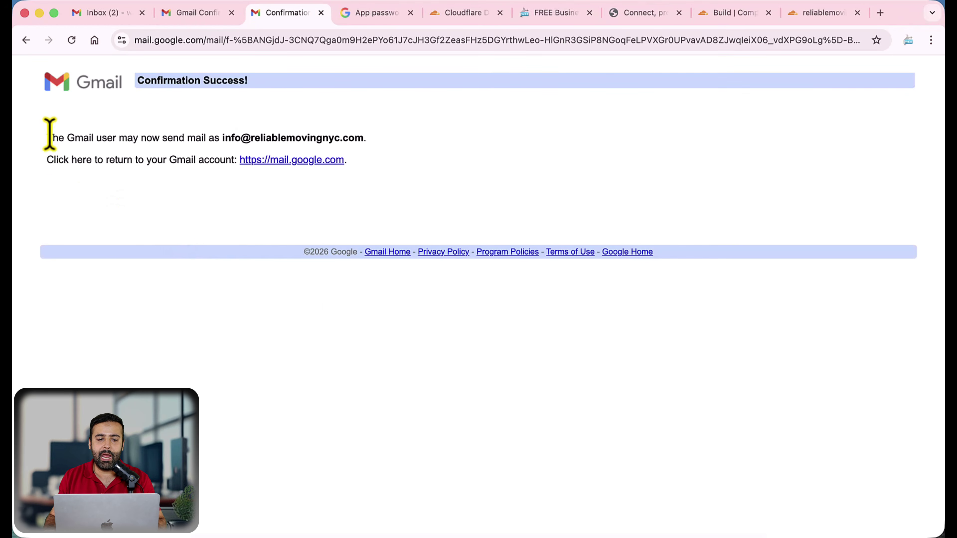
pyautogui.moveTo(47, 135); pyautogui.dragTo(367, 189)
pyautogui.click(367, 188)
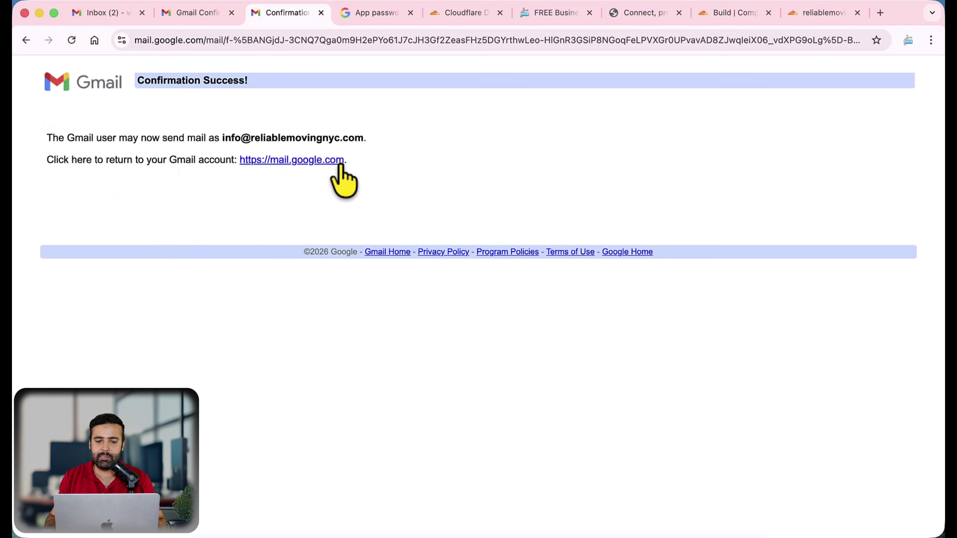
pyautogui.click(195, 14)
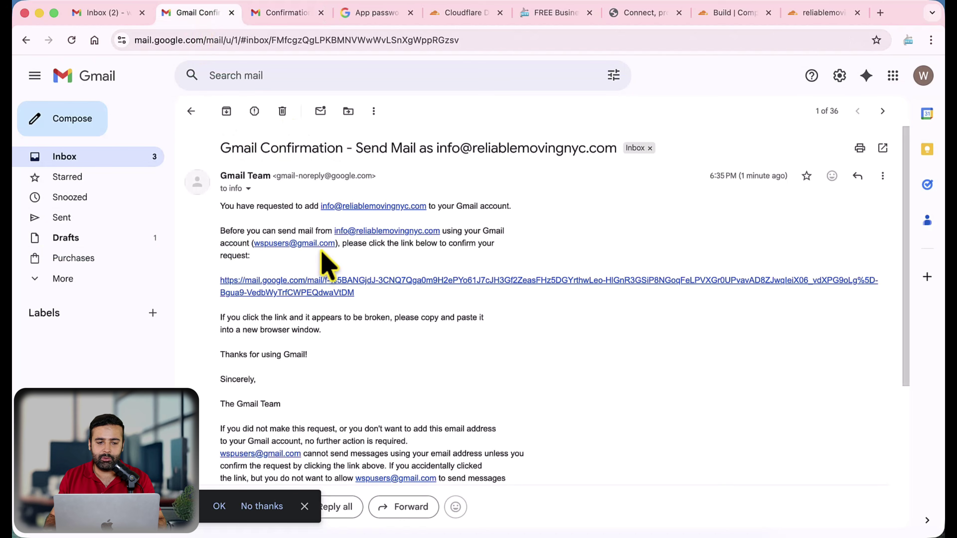
pyautogui.click(133, 157)
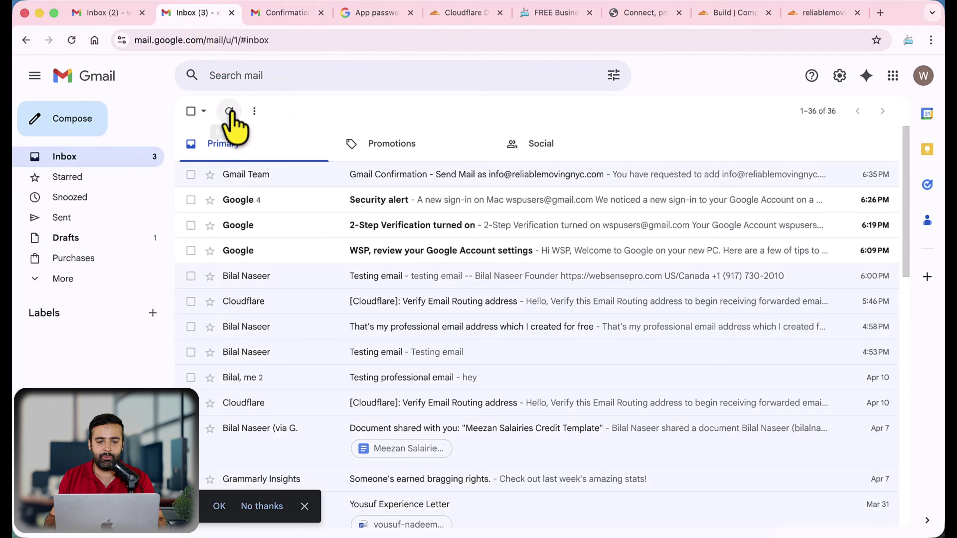
# Compose from Reliable Moving with subject and body 'Testing sending email from free professional email'
pyautogui.press('c')
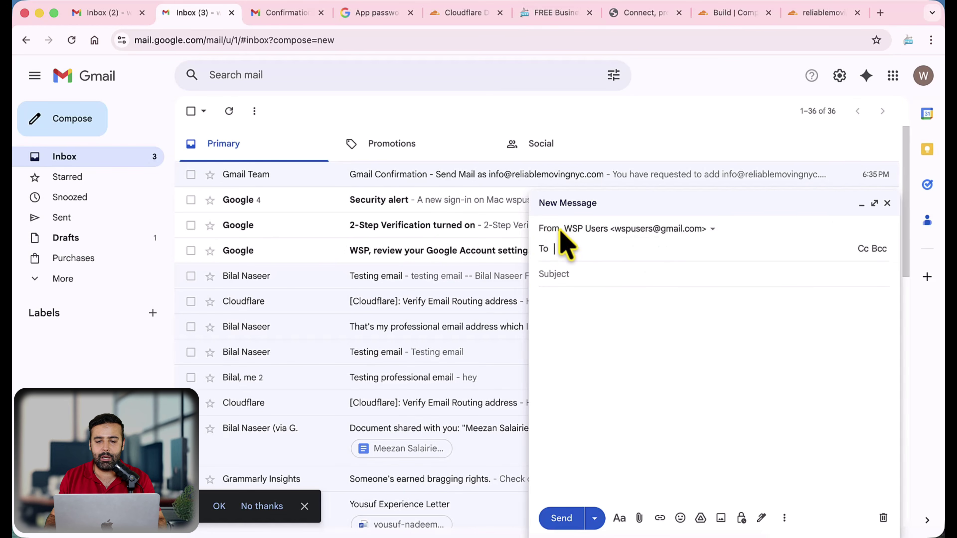
pyautogui.click(665, 229)
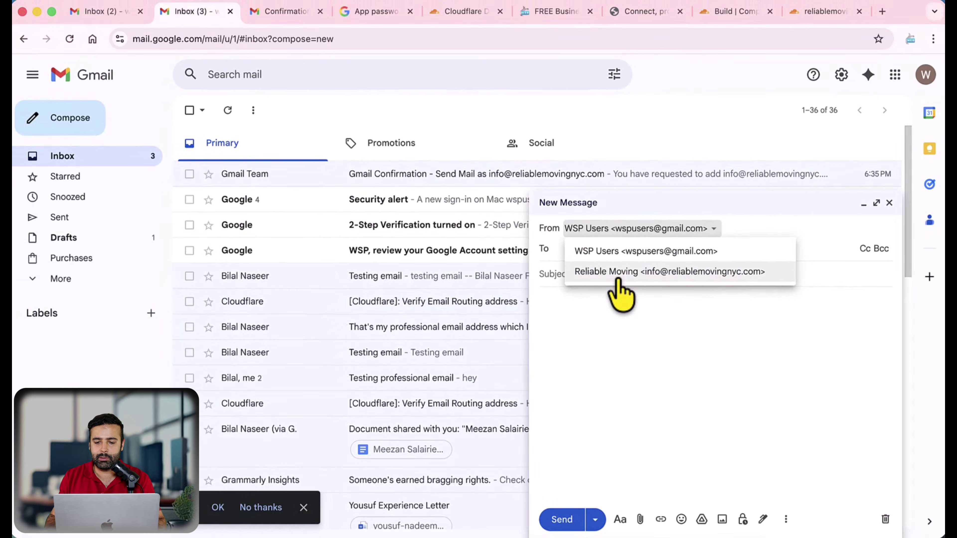
pyautogui.click(620, 272)
pyautogui.click(602, 278)
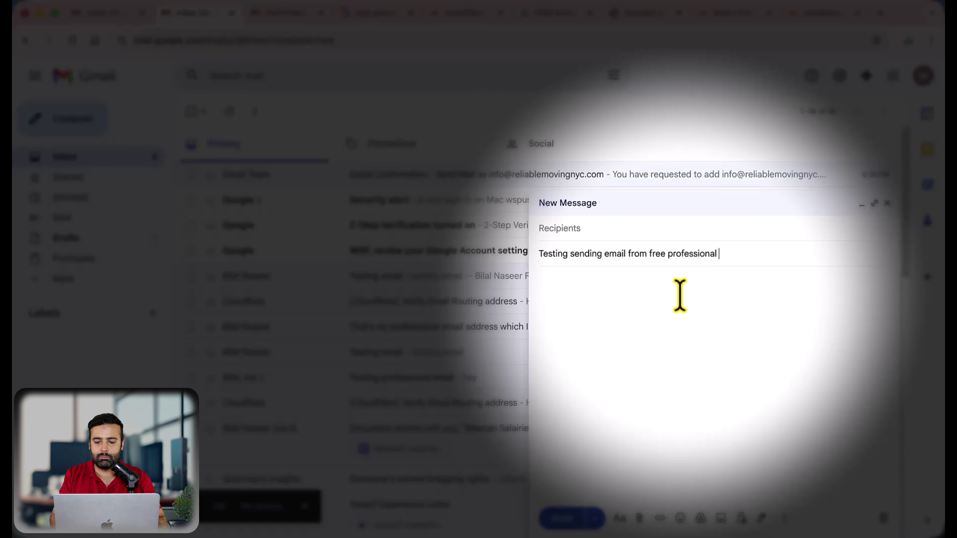
pyautogui.press('super+a')
pyautogui.press('super+c')
pyautogui.click(680, 296)
pyautogui.press('super+v')
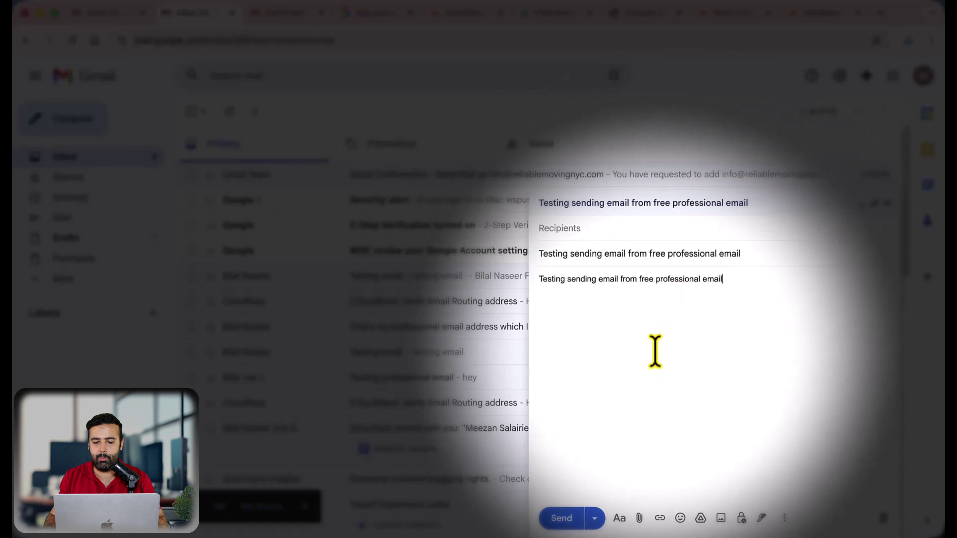
# Address the email to the other Gmail account and send it
pyautogui.click(602, 232)
pyautogui.press('Return')
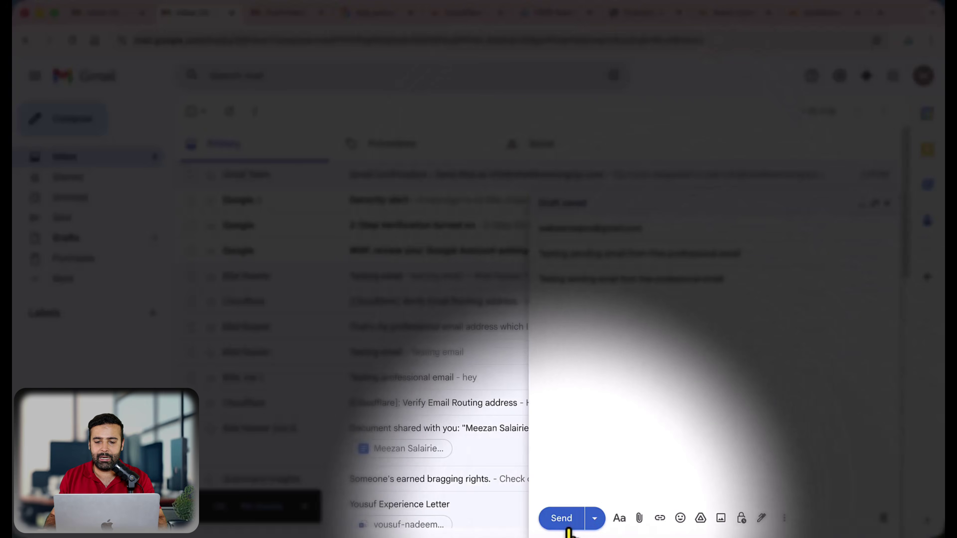
pyautogui.click(565, 522)
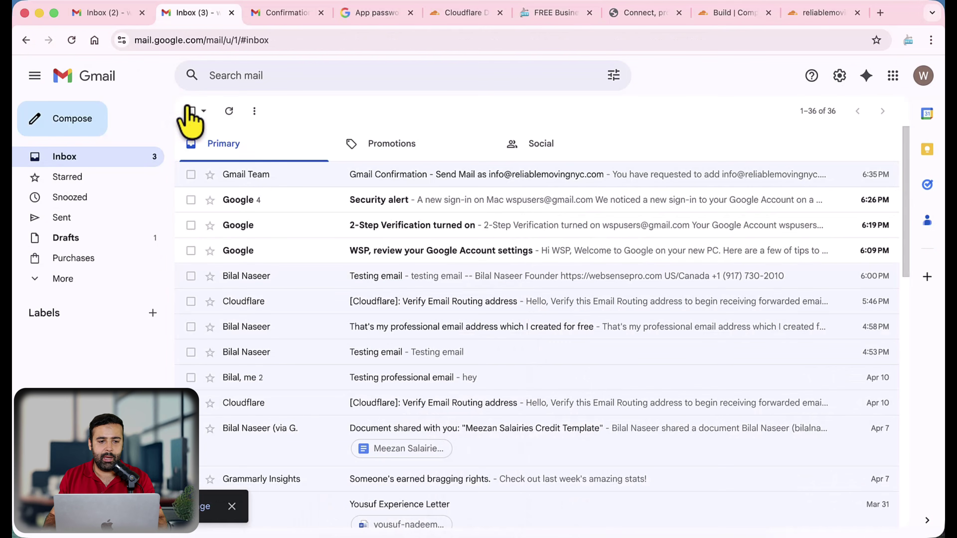
# Open the test email in the receiving inbox and verify it came from Reliable Moving's info address
pyautogui.click(109, 13)
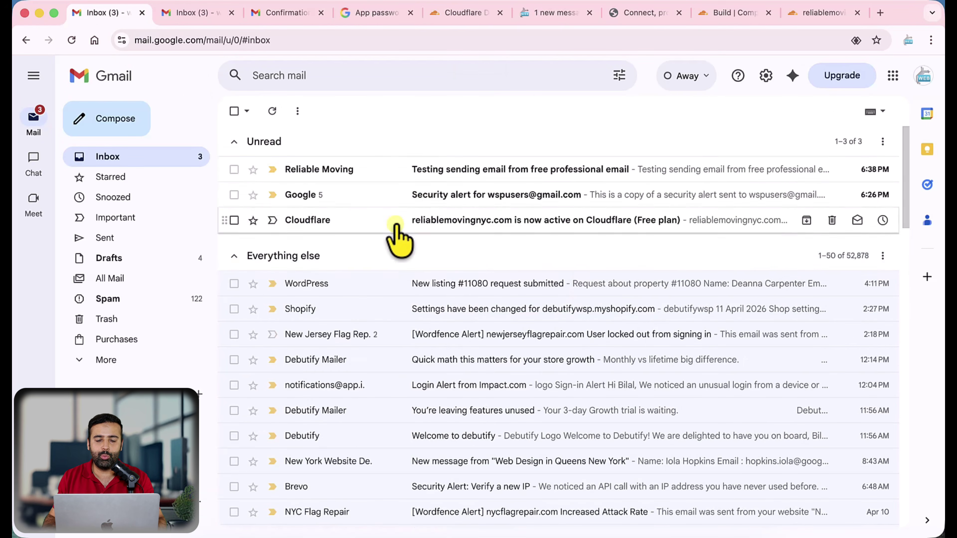
pyautogui.click(478, 179)
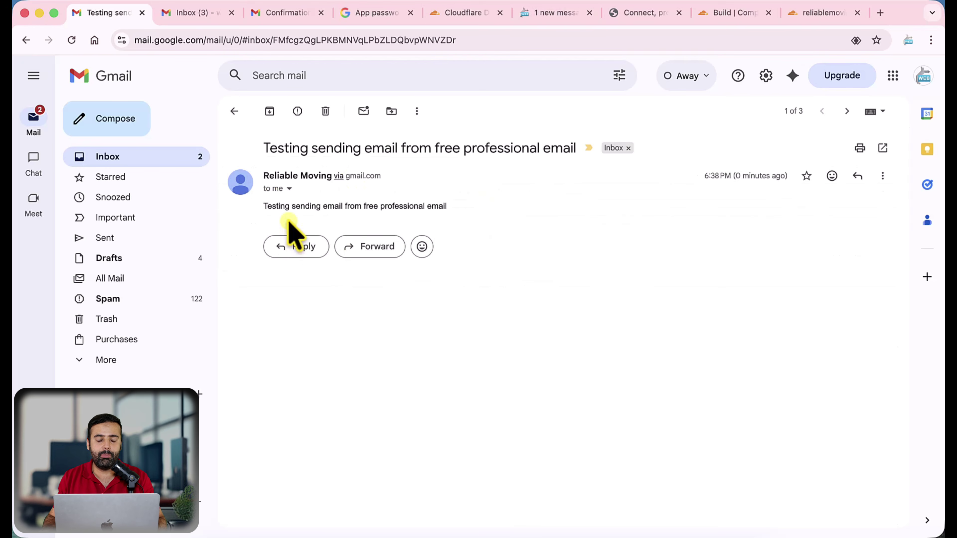
pyautogui.click(289, 189)
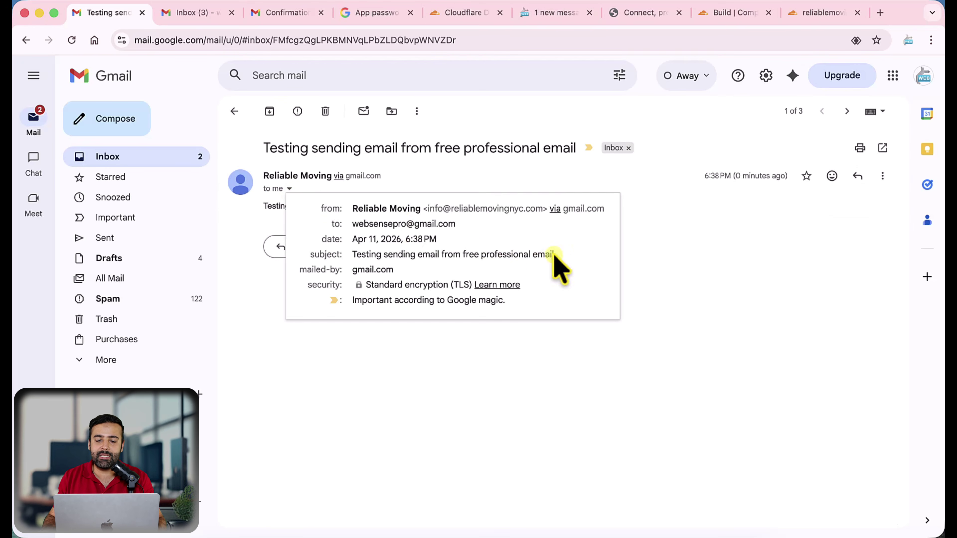
pyautogui.moveTo(428, 209); pyautogui.dragTo(541, 214)
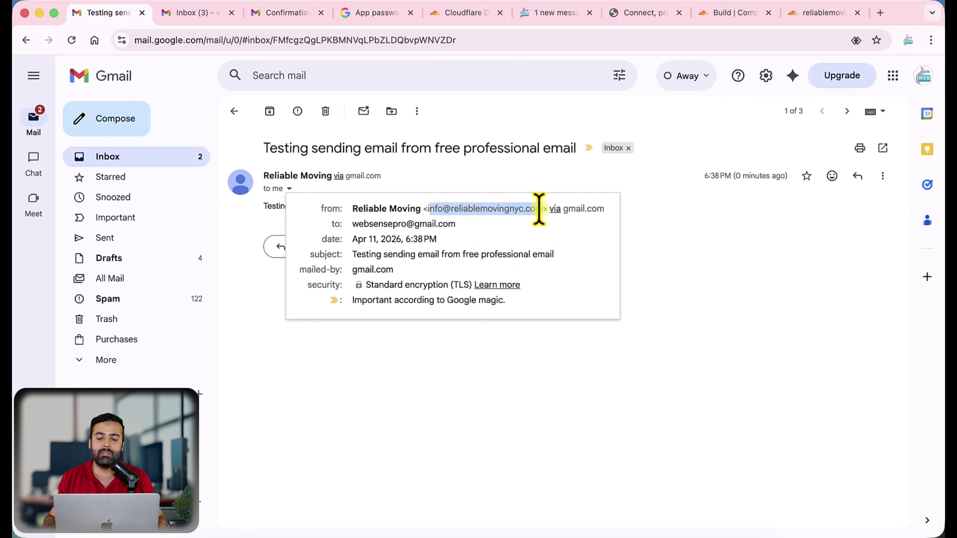
pyautogui.click(552, 253)
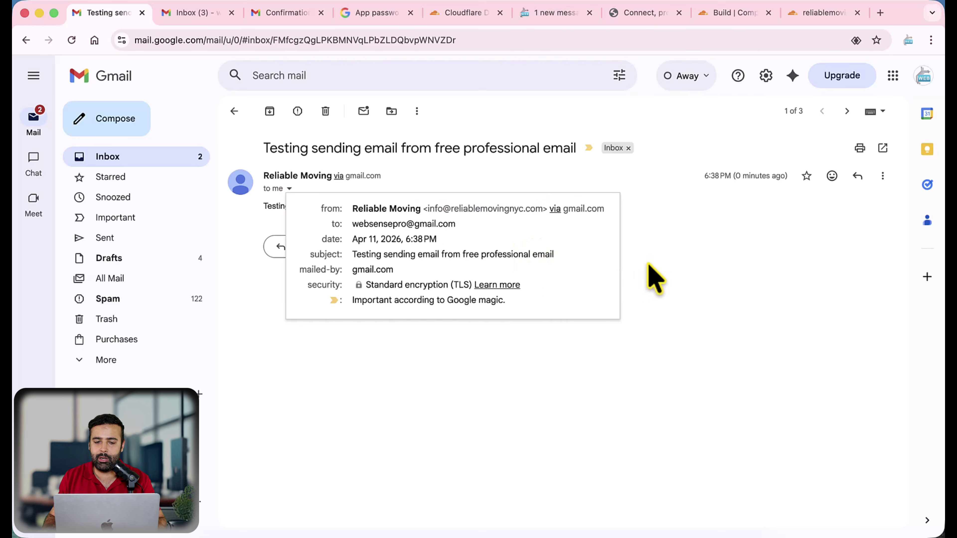
pyautogui.click(649, 276)
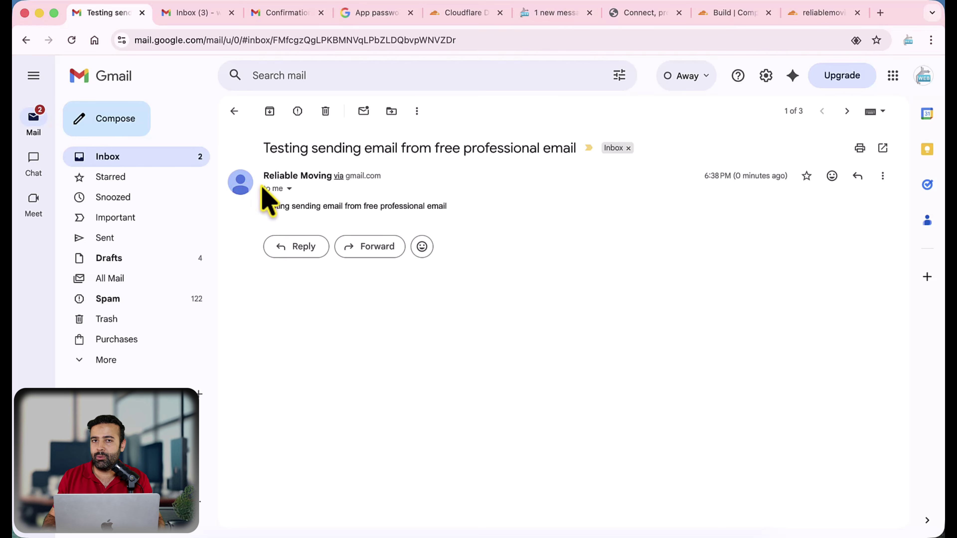
pyautogui.click(195, 14)
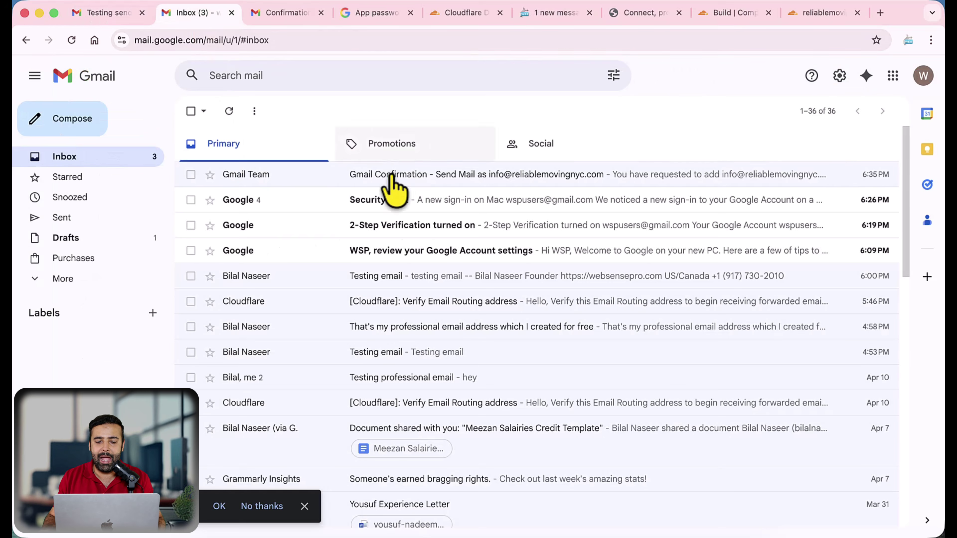
# Mark the three Google notification messages as read
pyautogui.click(191, 251)
pyautogui.click(190, 225)
pyautogui.click(190, 200)
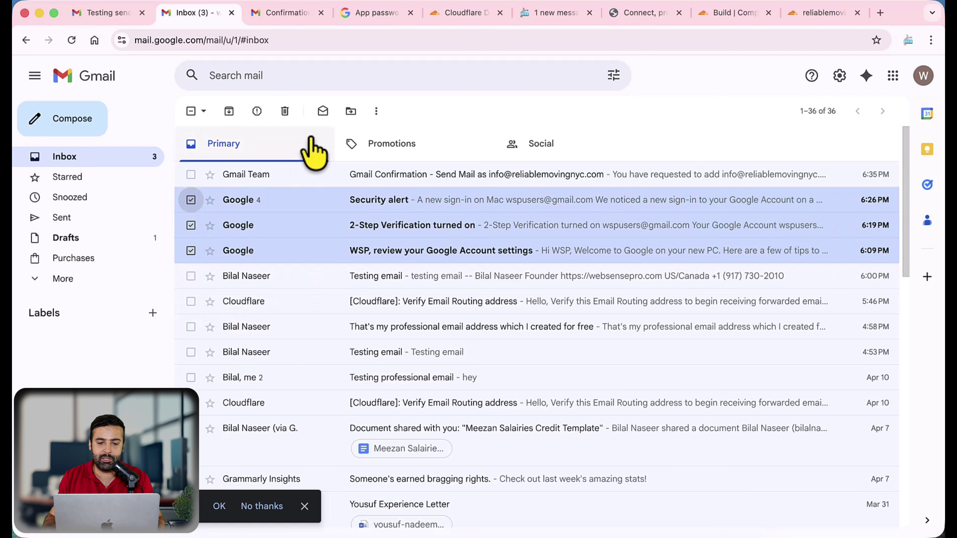
pyautogui.click(323, 111)
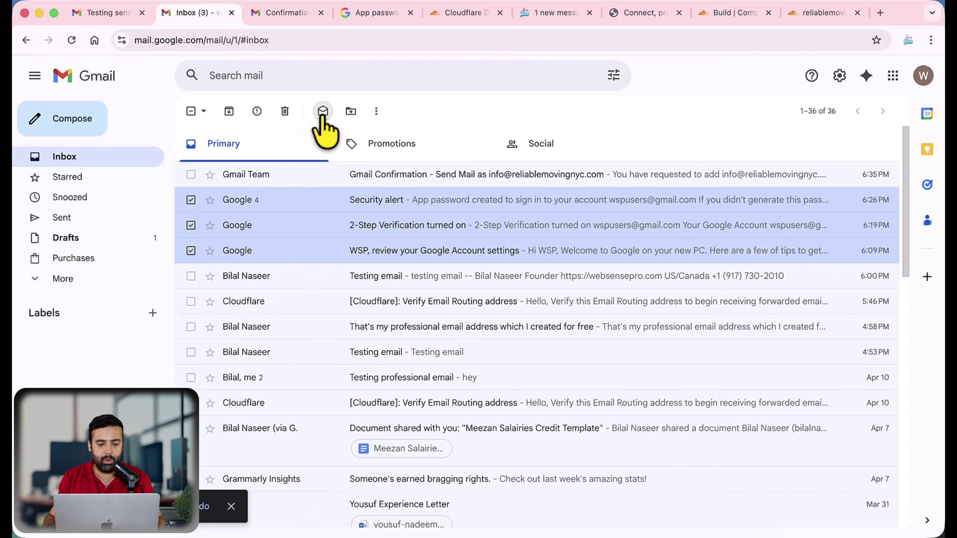
pyautogui.click(193, 112)
# Review the 'Testing professional email' conversation, then return to the custom-domain test email
pyautogui.scroll(-4, 388, 264)
pyautogui.click(293, 252)
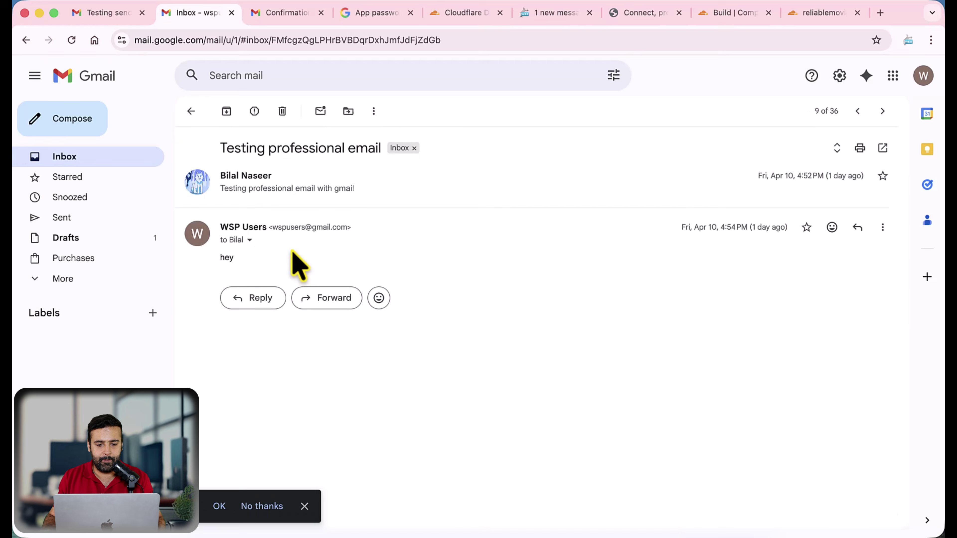
pyautogui.click(239, 202)
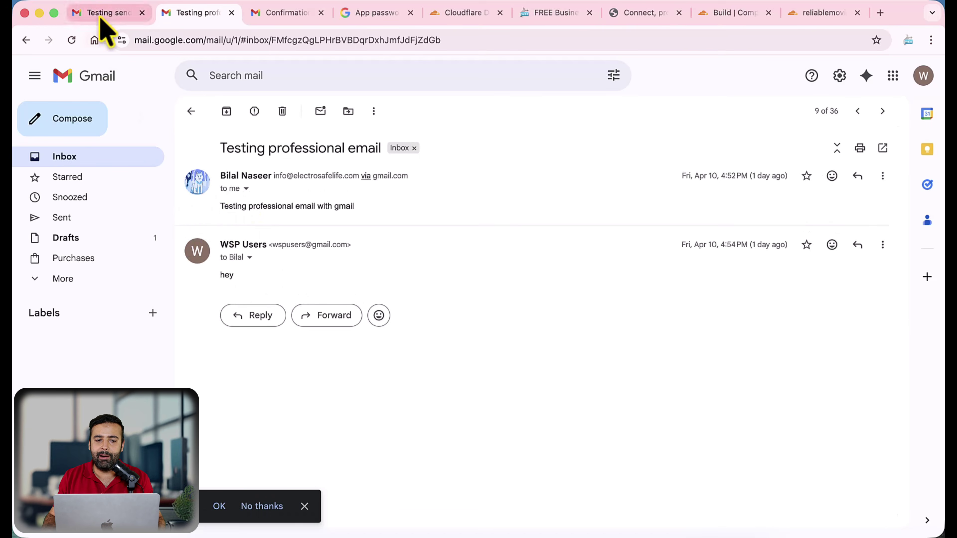
pyautogui.click(105, 13)
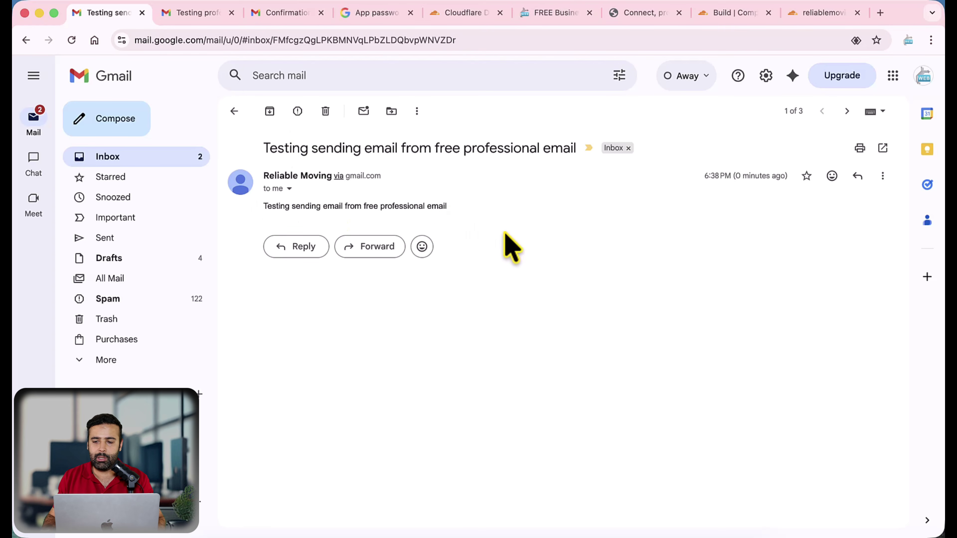
# Bring up the blog's 'Google Link For Signing Up Existing Email' and close two unneeded tabs
pyautogui.click(526, 14)
pyautogui.scroll(-3, 643, 181)
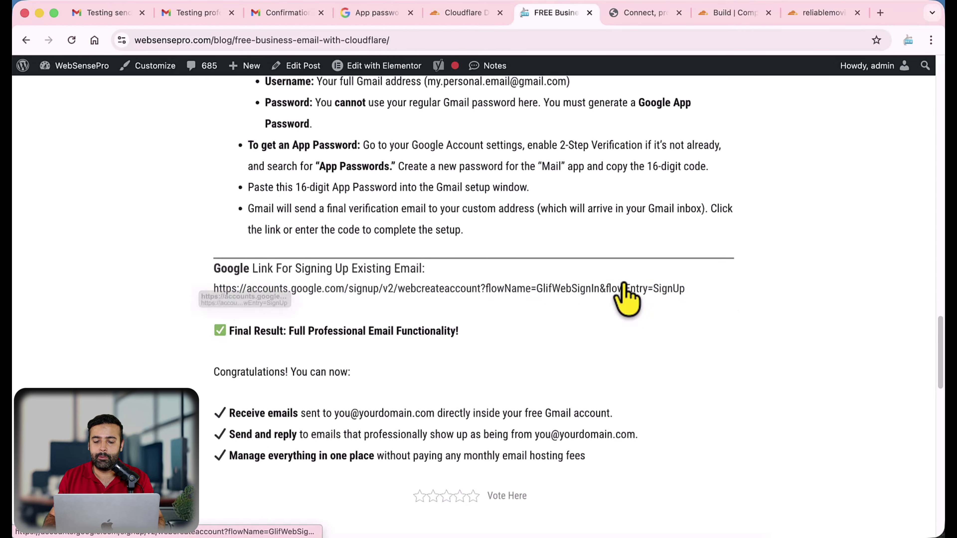
pyautogui.click(597, 296)
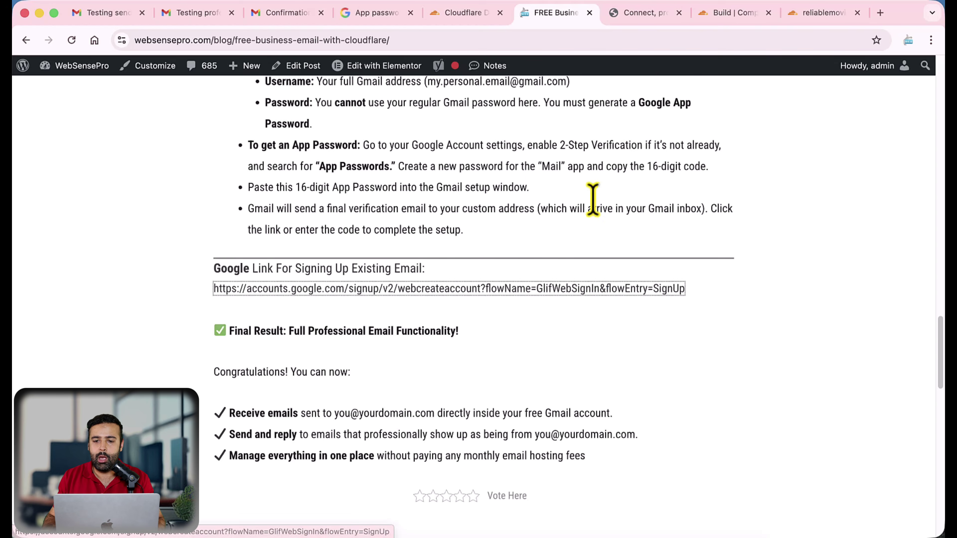
pyautogui.click(678, 15)
pyautogui.click(678, 16)
# Close the leftover domain, App passwords and confirmation success tabs, returning both accounts to their inboxes
pyautogui.click(687, 13)
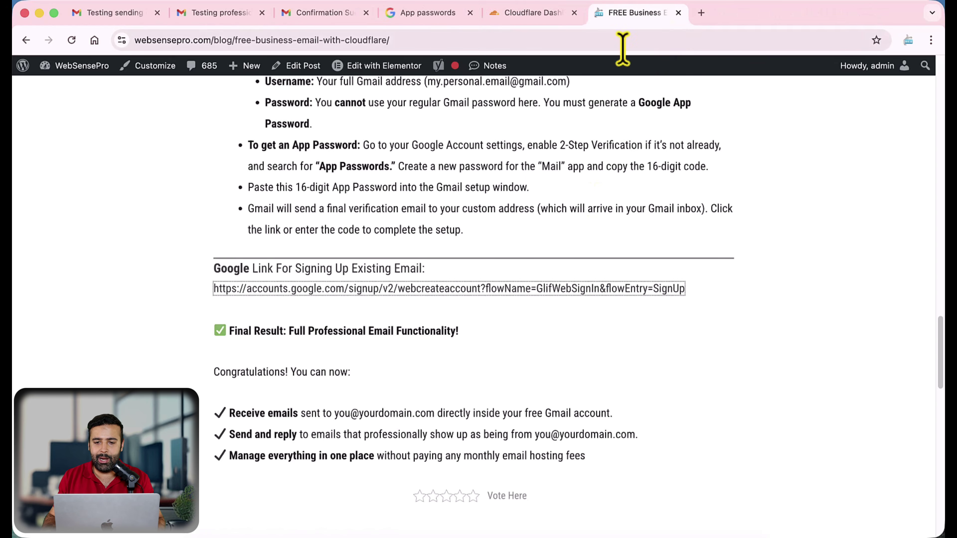
pyautogui.click(545, 16)
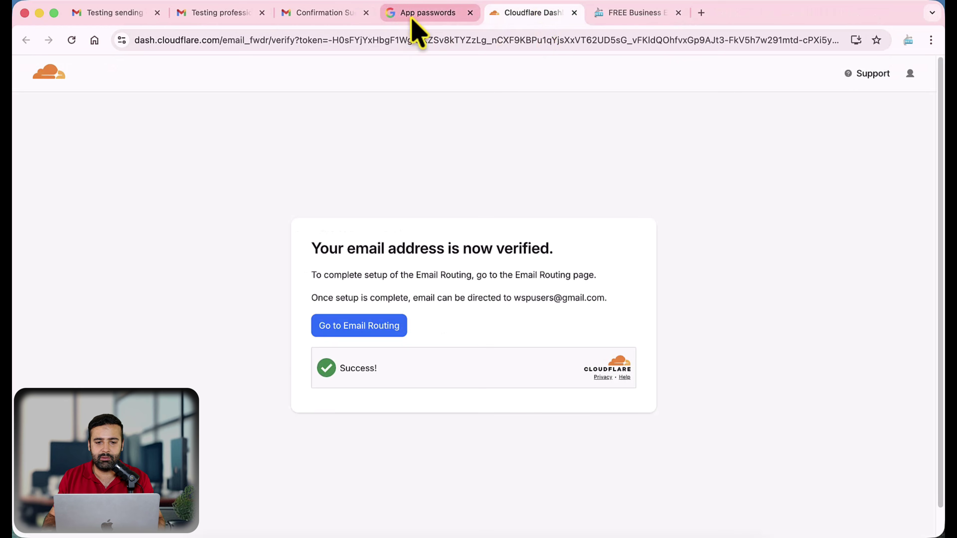
pyautogui.click(419, 15)
pyautogui.click(322, 23)
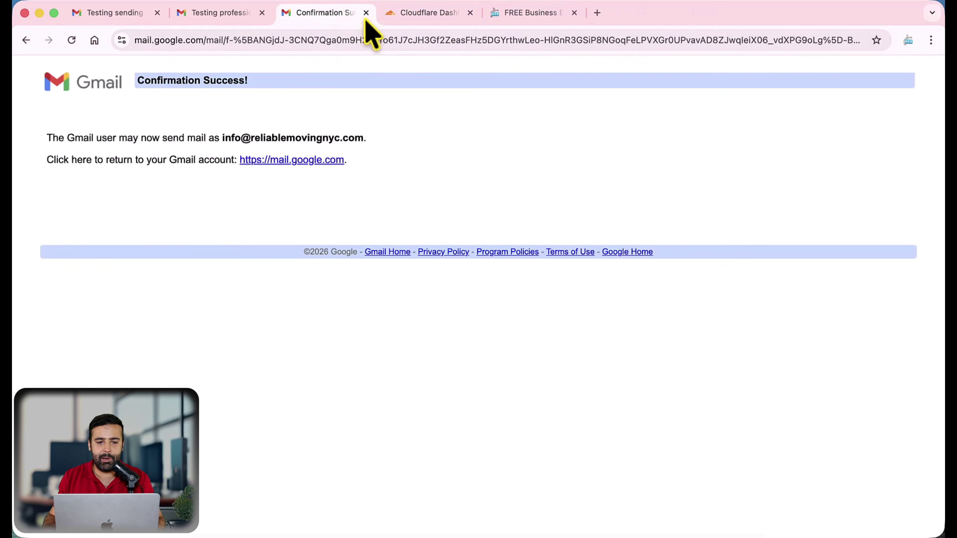
pyautogui.click(365, 13)
pyautogui.click(223, 19)
pyautogui.click(116, 162)
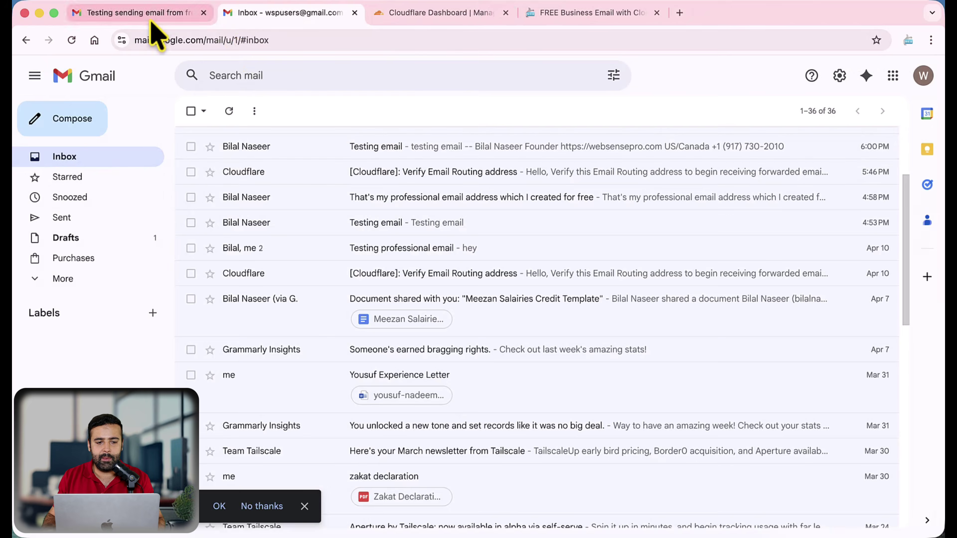
pyautogui.click(145, 15)
pyautogui.click(121, 156)
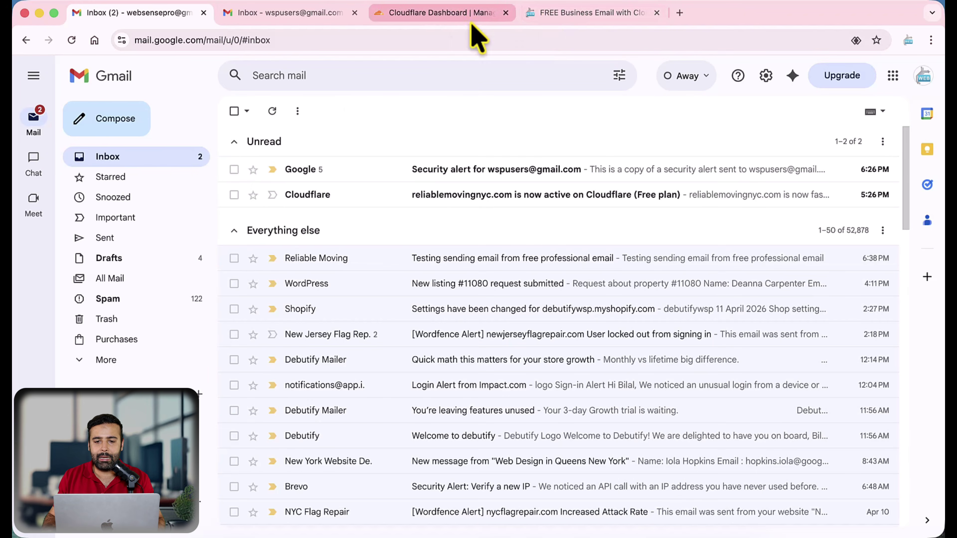
# Reopen the Reliable Moving test email, then go back to the blog's Google signup link
pyautogui.click(543, 16)
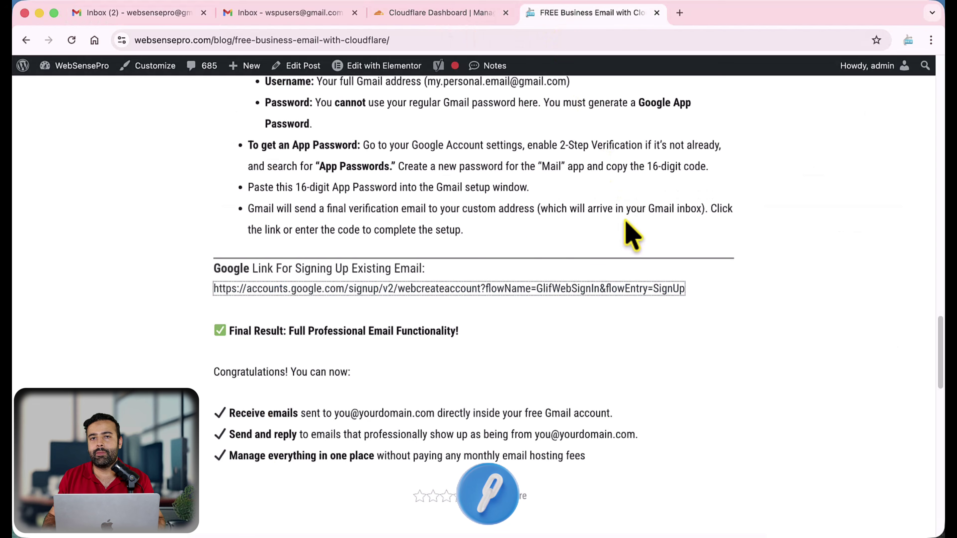
pyautogui.scroll(-1, 535, 204)
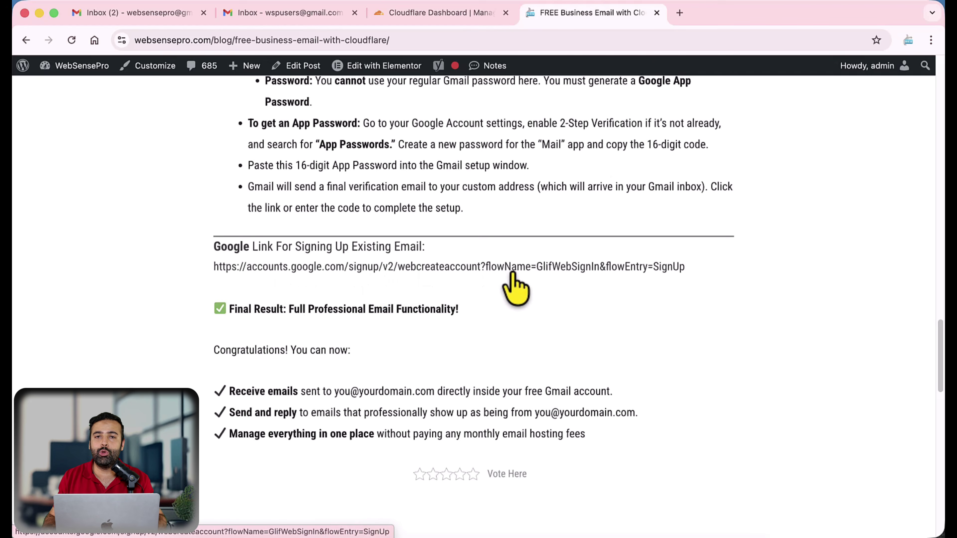
pyautogui.click(231, 24)
pyautogui.click(132, 15)
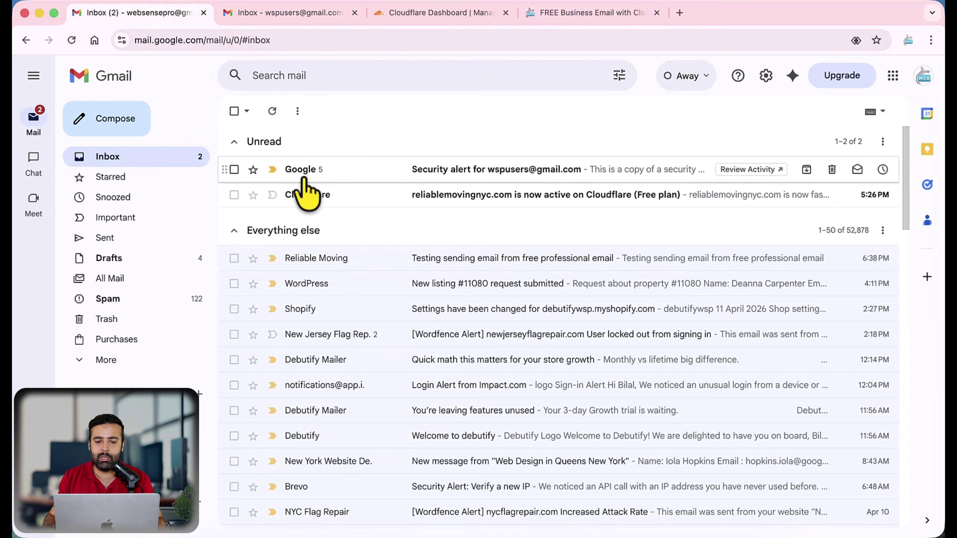
pyautogui.click(357, 260)
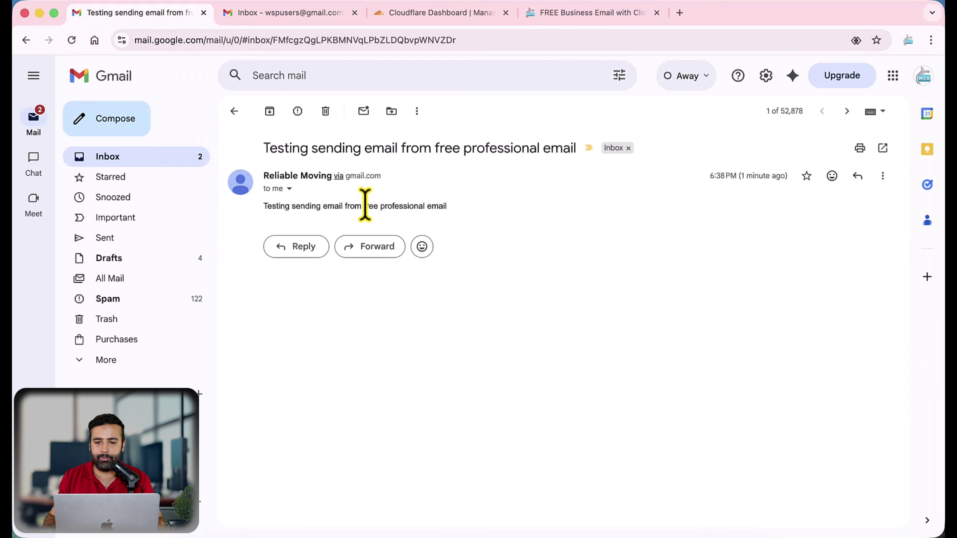
pyautogui.click(575, 14)
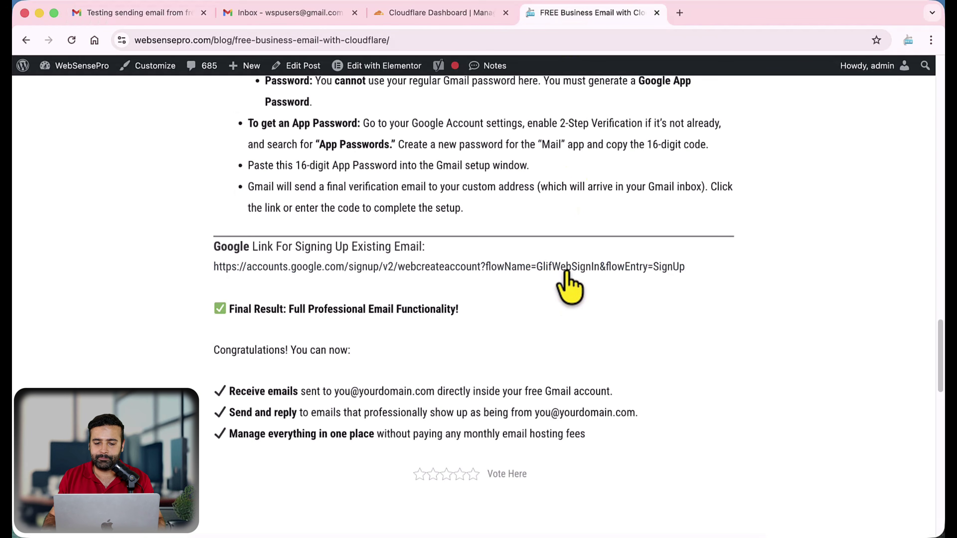
# Open Google account signup in a new tab and enter 'Reliable' as the name
pyautogui.click(582, 266)
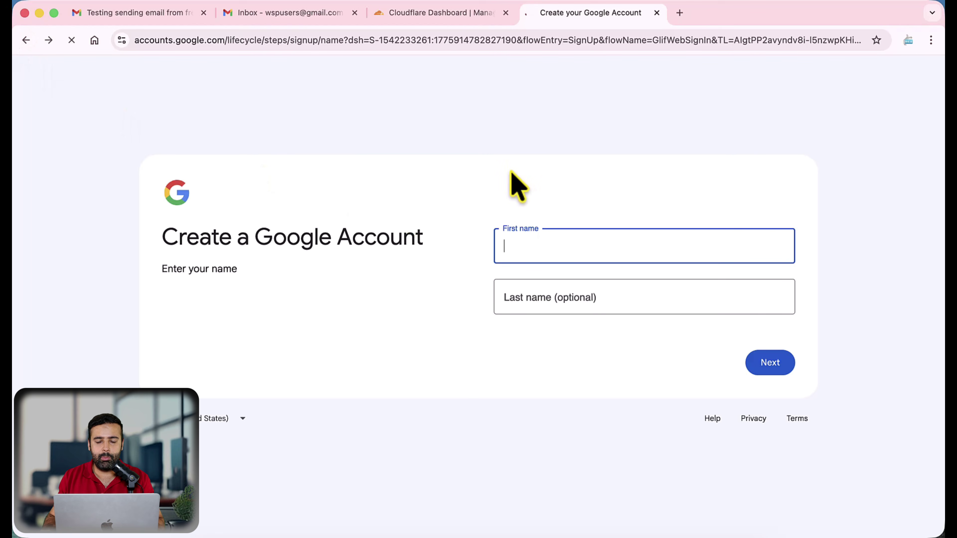
pyautogui.press('super+bracketleft')
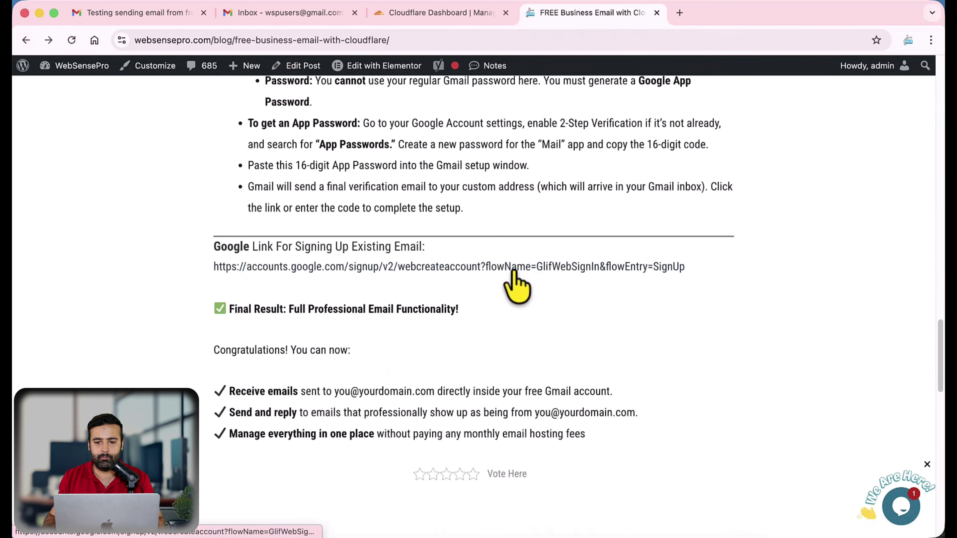
pyautogui.click(514, 268)
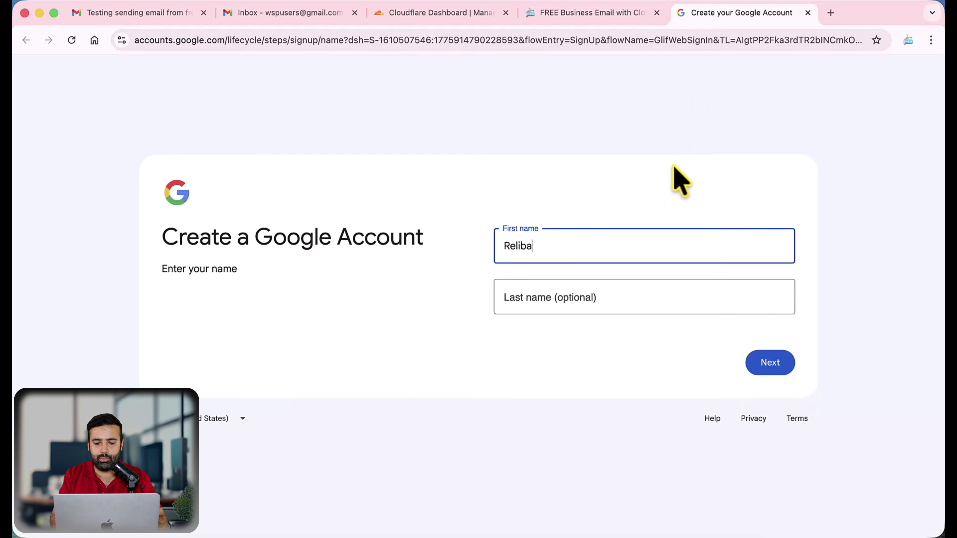
pyautogui.write('Reliable')
pyautogui.press('Tab')
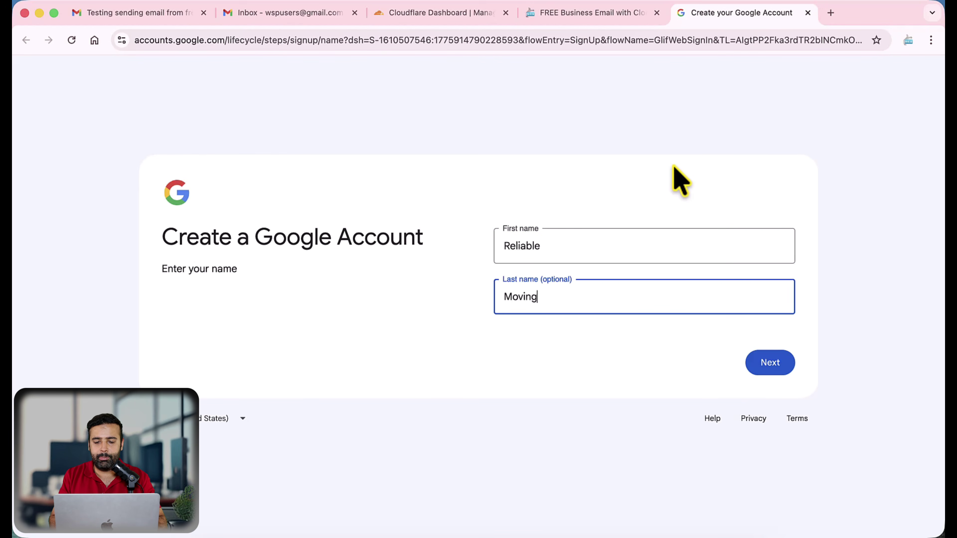
pyautogui.click(758, 365)
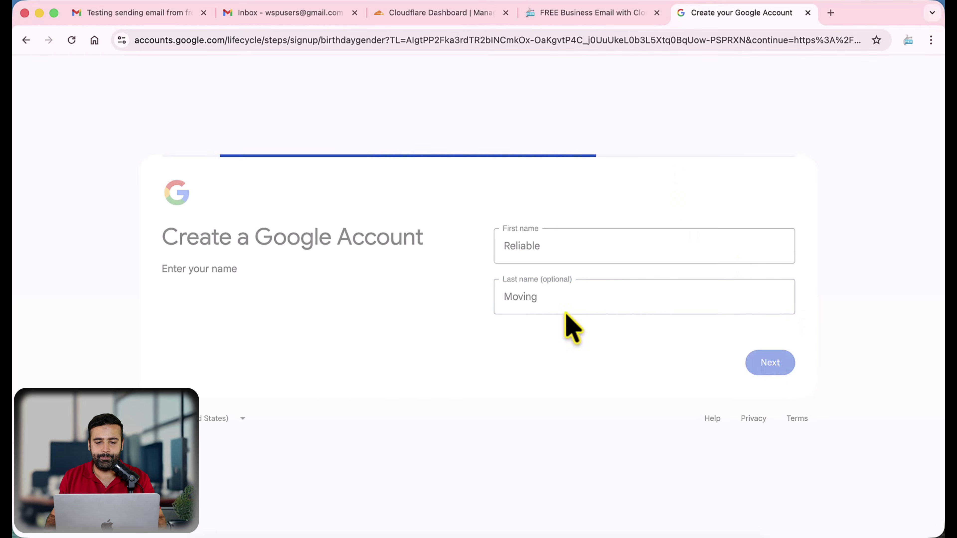
# Enter the birthday as January 1, 1995
pyautogui.click(557, 241)
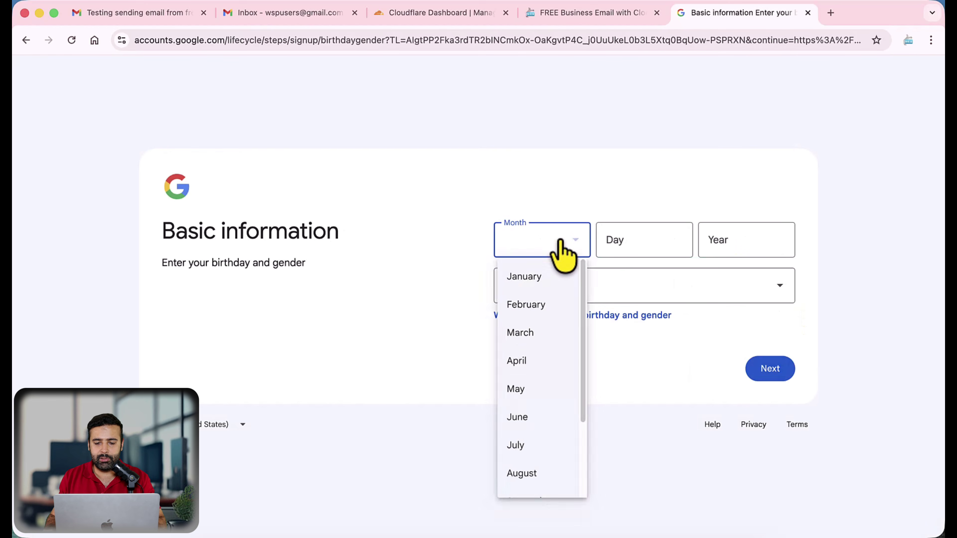
pyautogui.click(545, 307)
pyautogui.click(565, 244)
pyautogui.click(527, 278)
pyautogui.click(657, 247)
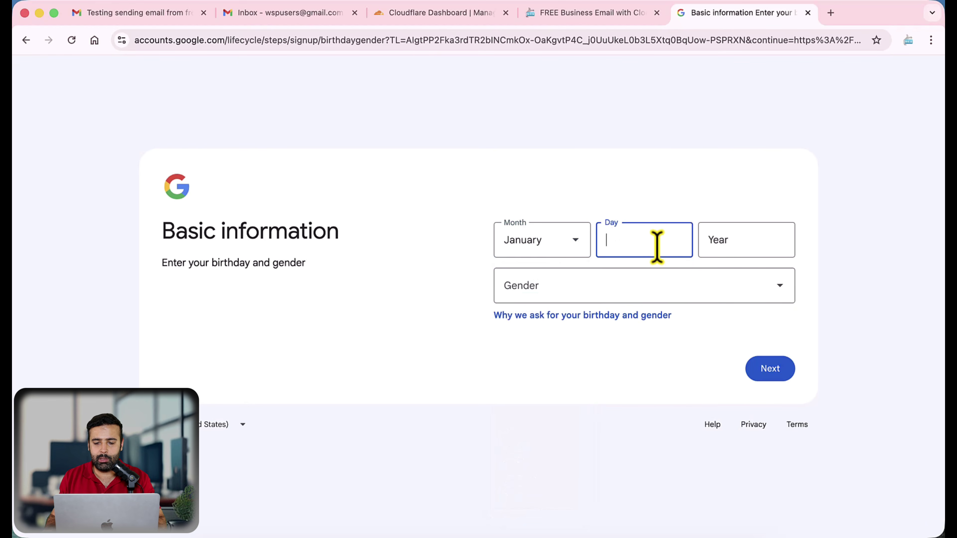
pyautogui.write('1')
pyautogui.click(746, 244)
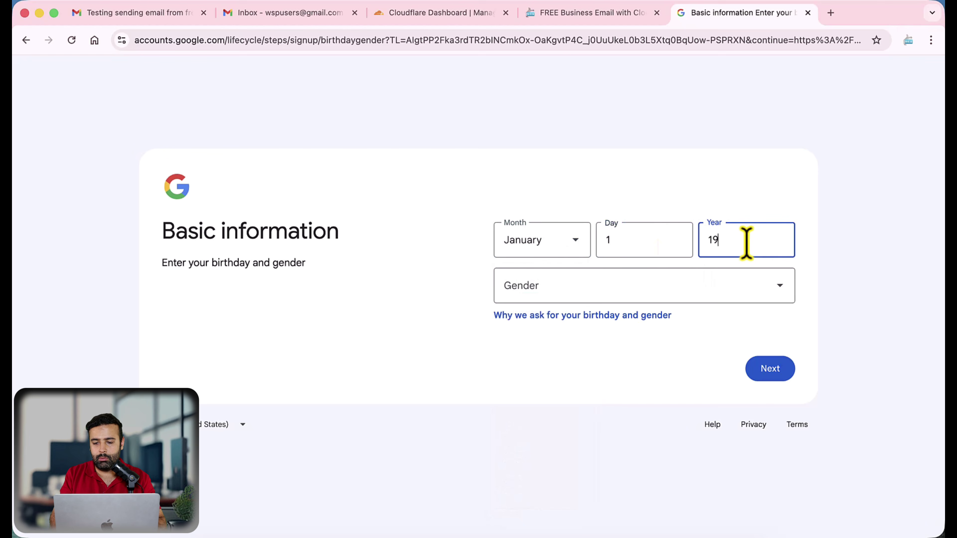
pyautogui.write('1995')
# Set the gender to Male and continue to the email address step
pyautogui.press('Tab')
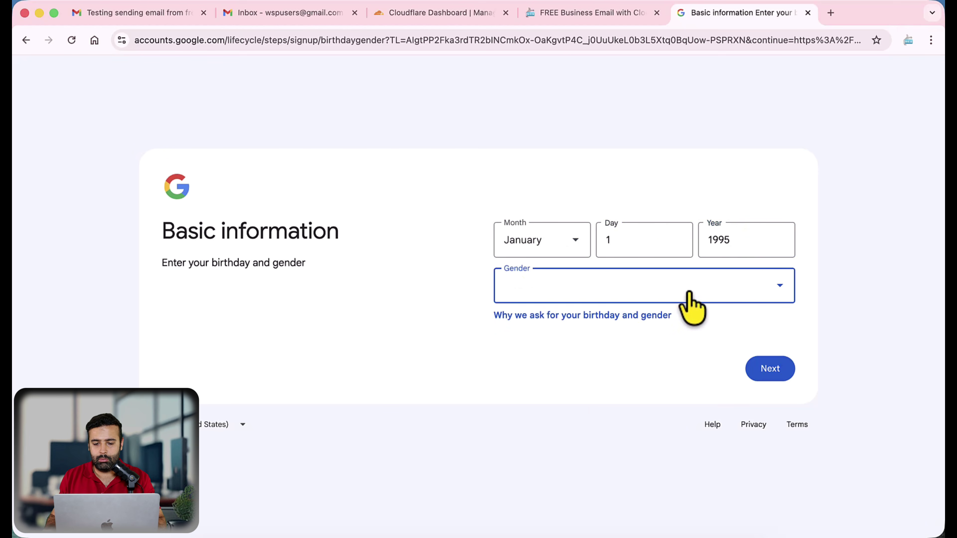
pyautogui.click(688, 300)
pyautogui.click(639, 323)
pyautogui.click(710, 297)
pyautogui.click(641, 357)
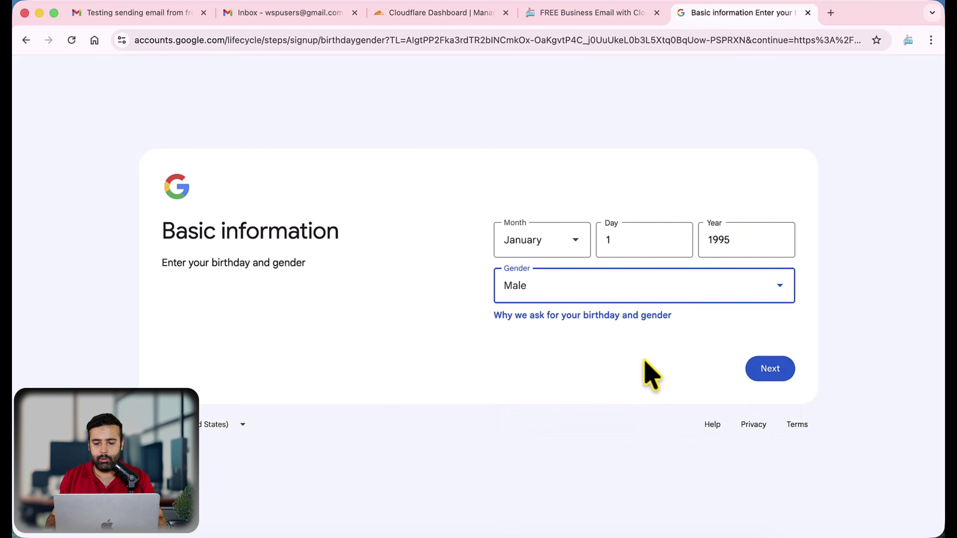
pyautogui.click(770, 369)
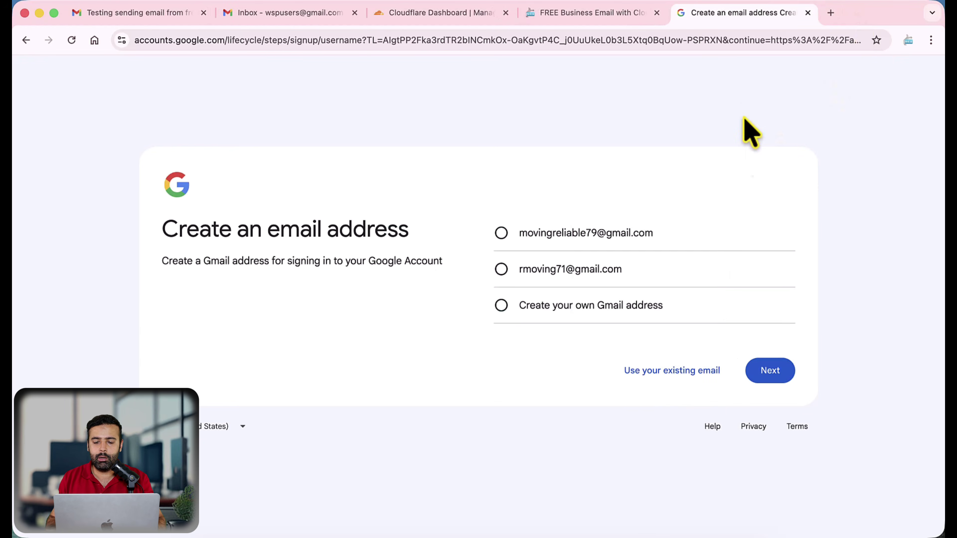
# Sign up with the existing custom-domain email address instead of creating a new Gmail address
pyautogui.click(663, 373)
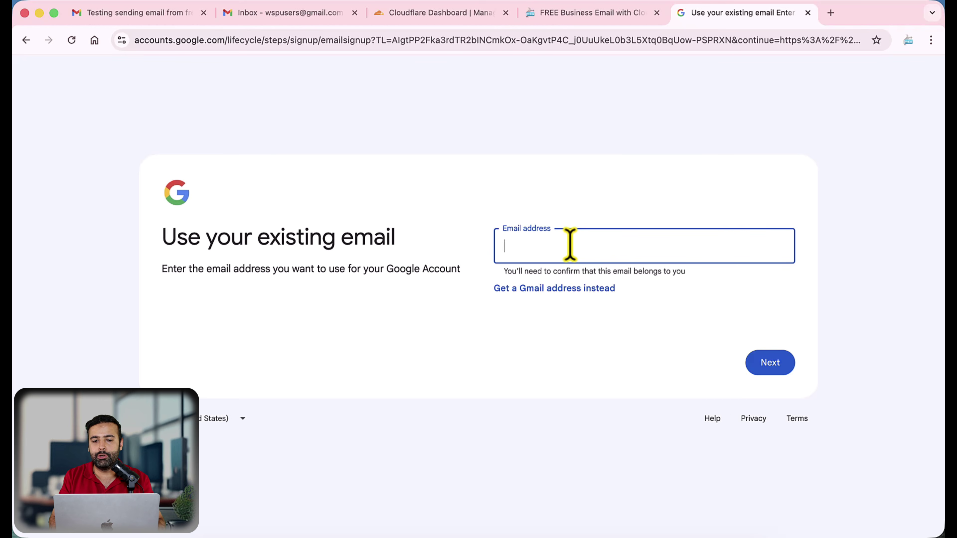
pyautogui.press('super+v')
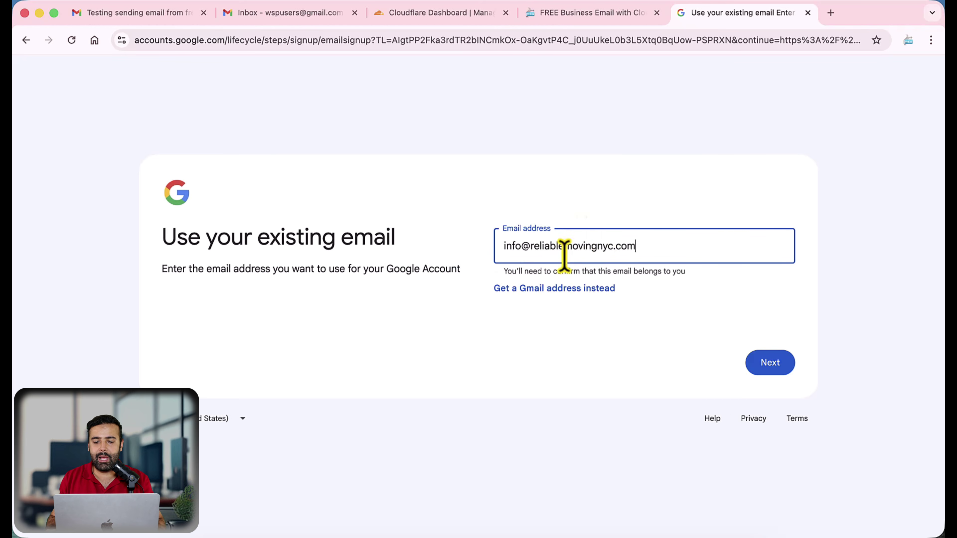
pyautogui.click(748, 363)
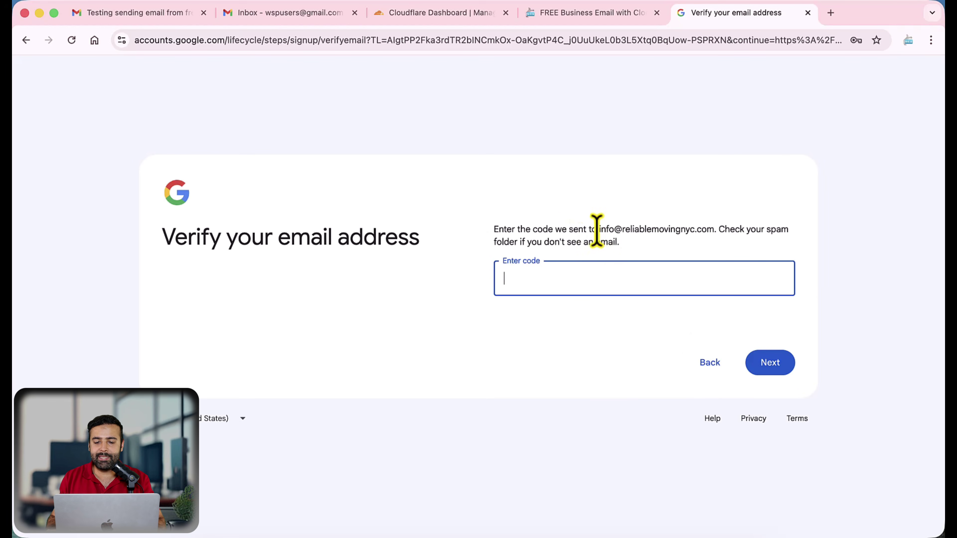
# Verify the address with the code from the Gmail 'Verify your email address' message
pyautogui.moveTo(599, 230); pyautogui.dragTo(714, 229)
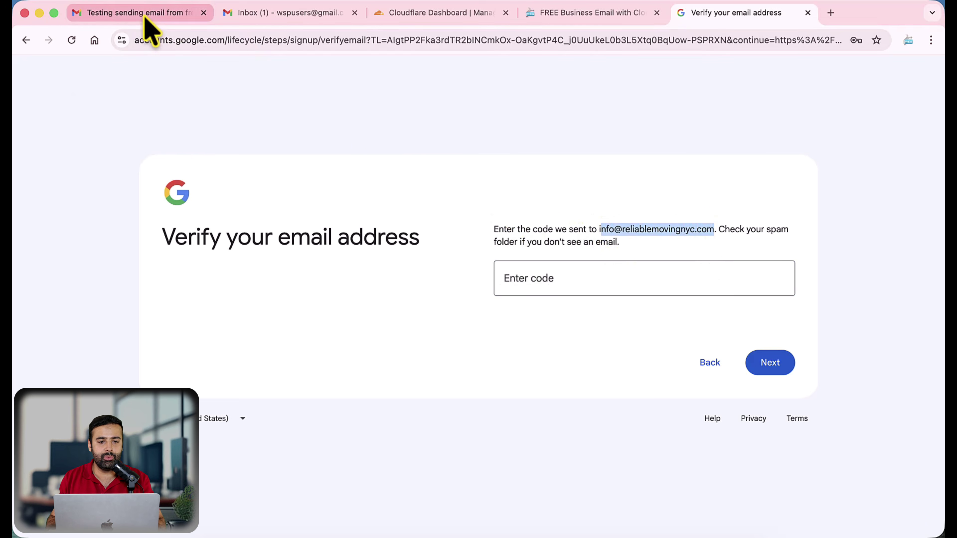
pyautogui.click(249, 12)
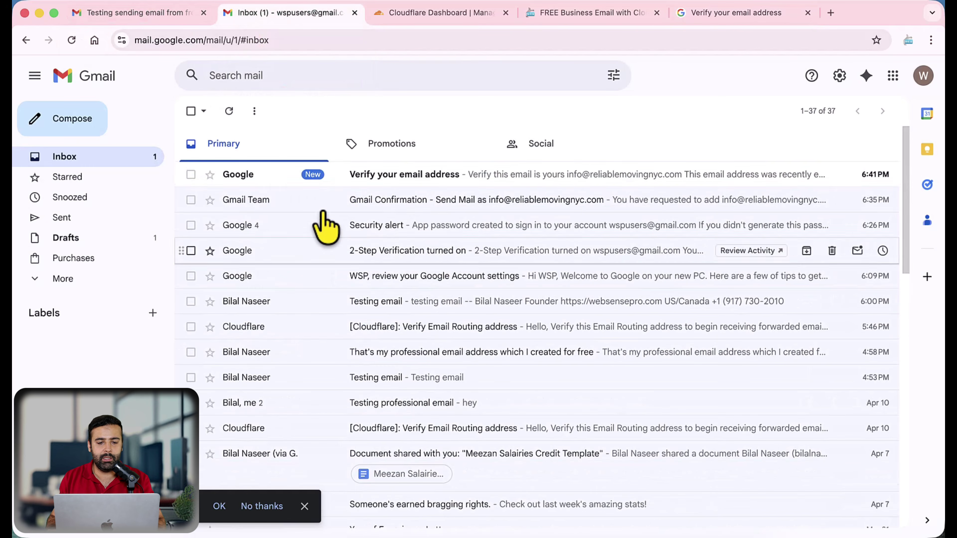
pyautogui.click(412, 173)
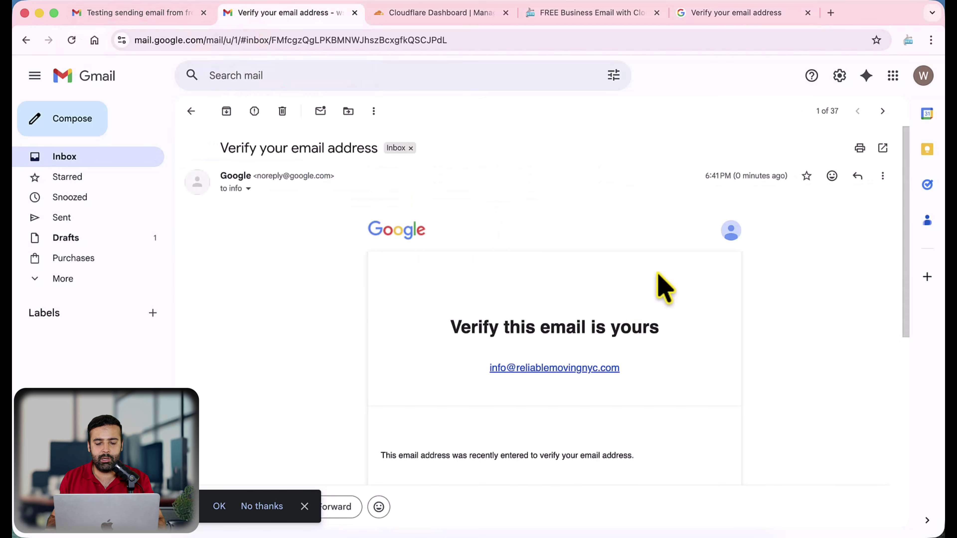
pyautogui.scroll(-3, 659, 286)
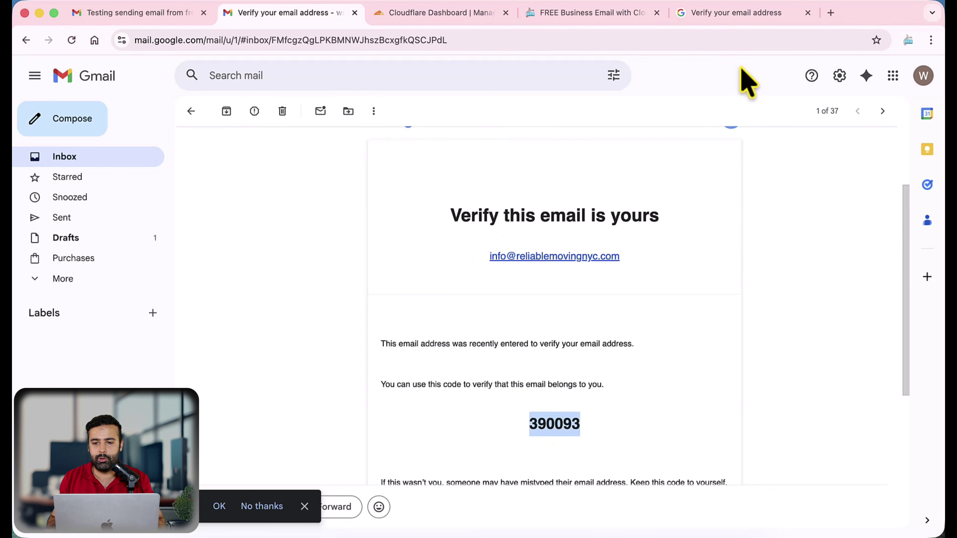
pyautogui.click(737, 14)
pyautogui.click(615, 287)
pyautogui.press('super+v')
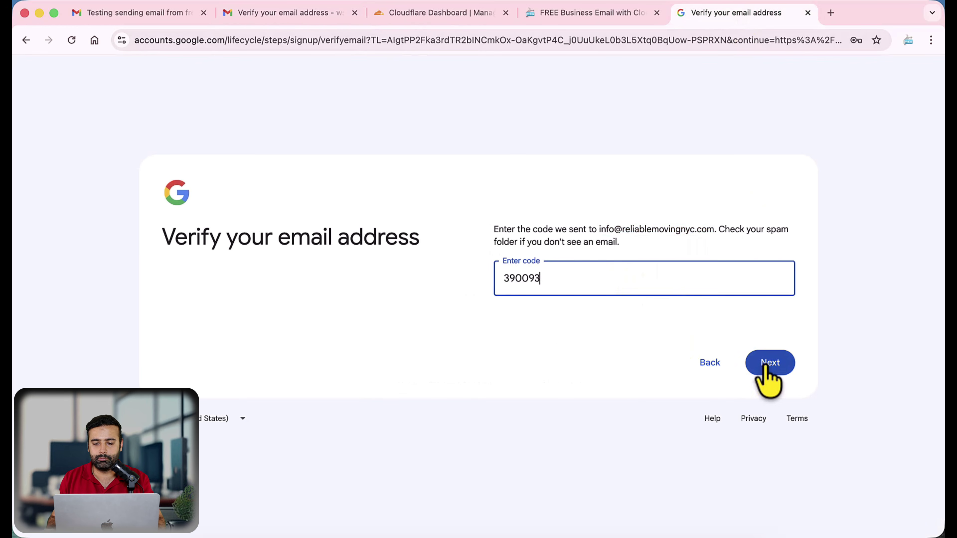
pyautogui.click(769, 363)
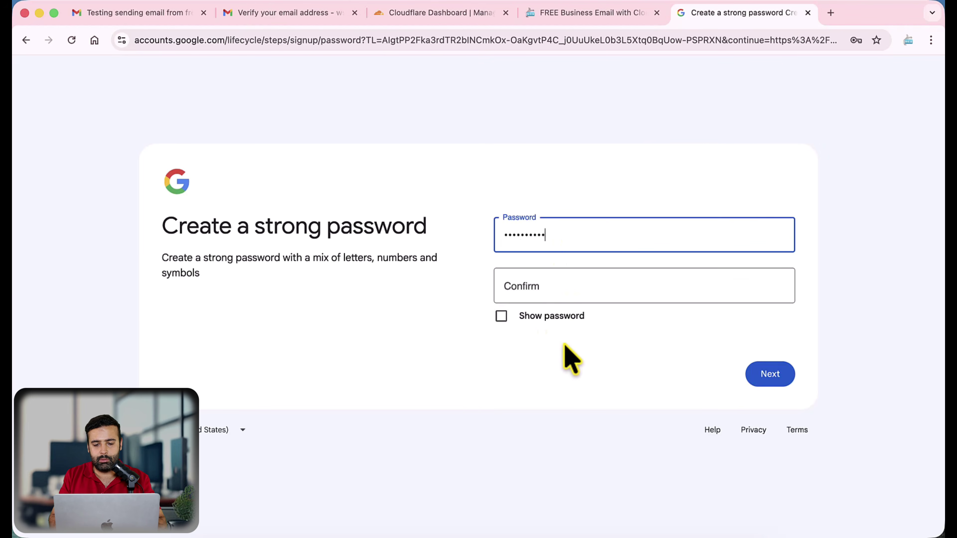
# Confirm the password, accept the reviewed account info, and agree to the Privacy and Terms
pyautogui.press('Tab')
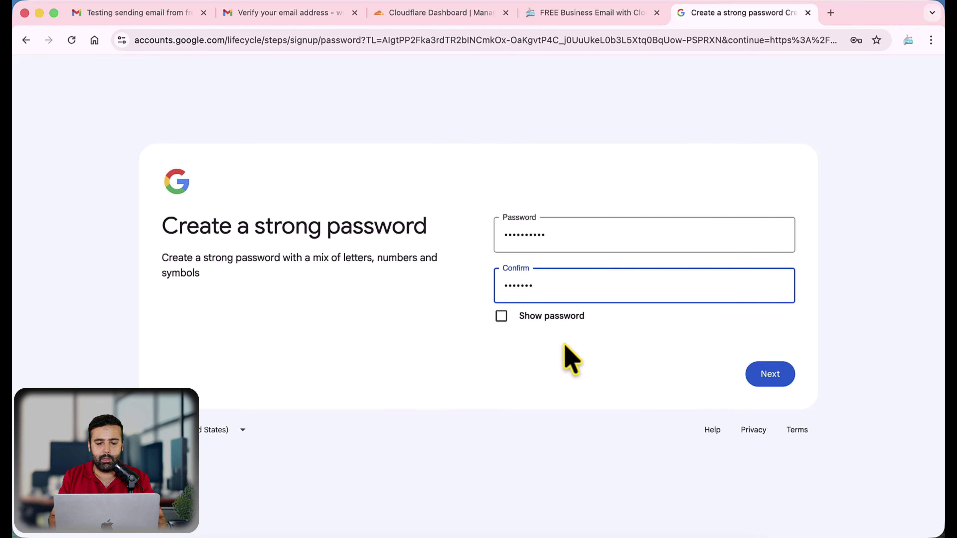
pyautogui.press('Return')
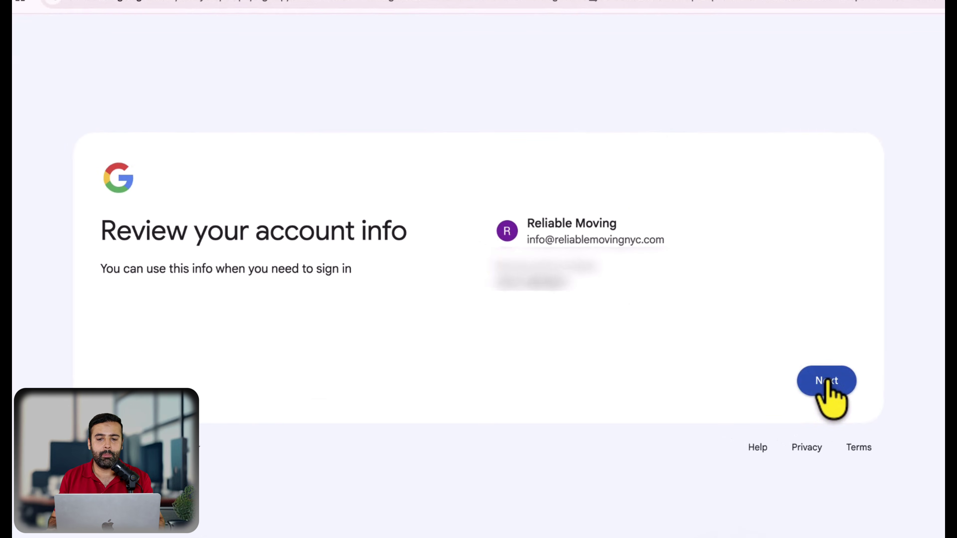
pyautogui.click(825, 381)
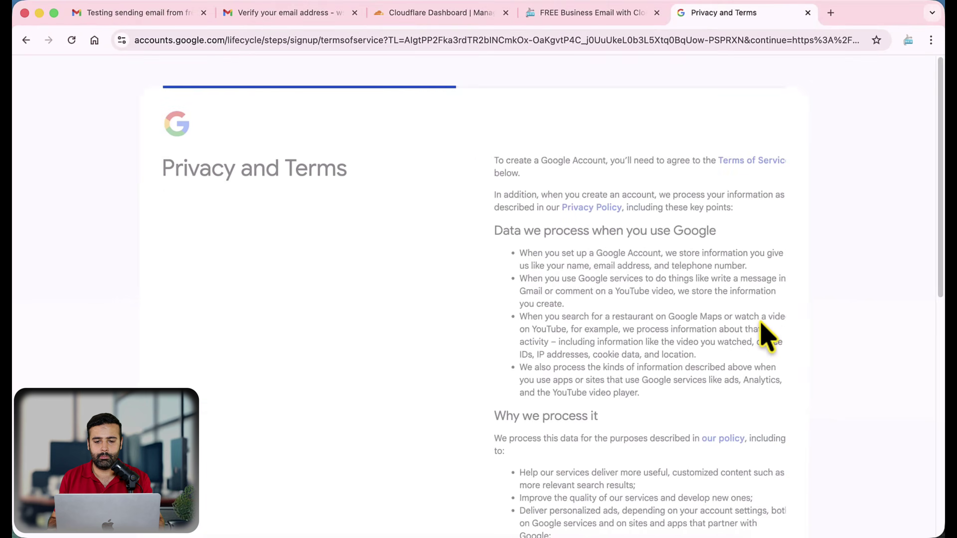
pyautogui.scroll(-10, 744, 236)
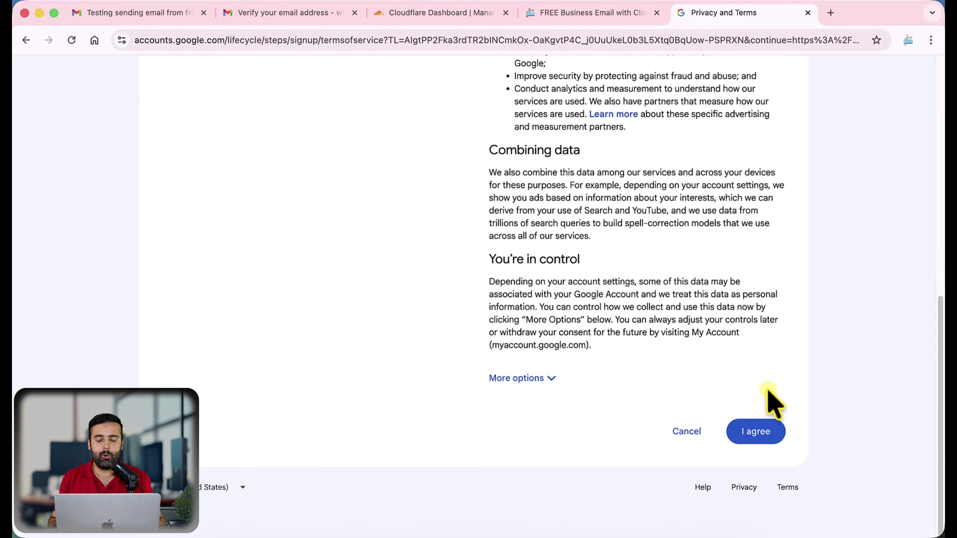
pyautogui.click(767, 430)
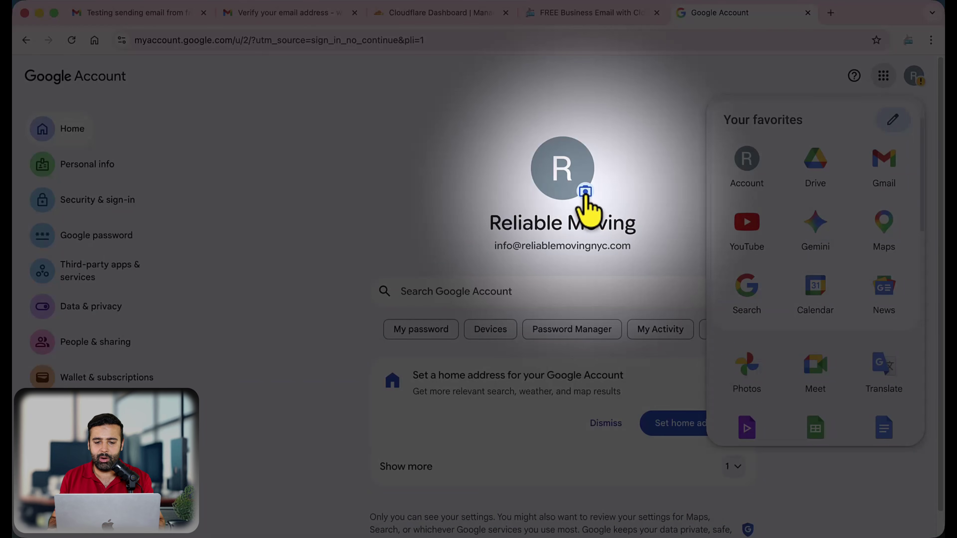
# Save the Kaiju illustration as the profile picture, then reload the Gmail tab
pyautogui.click(586, 192)
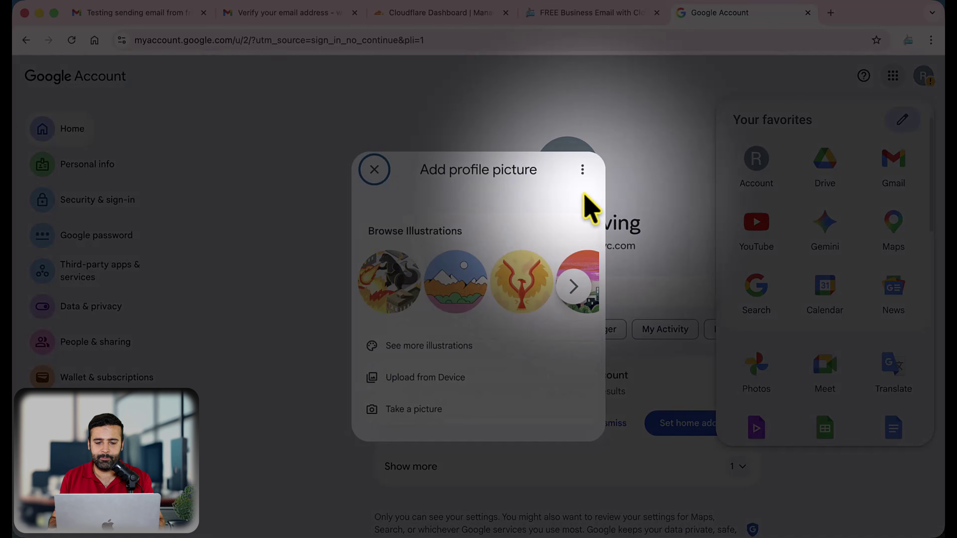
pyautogui.click(390, 300)
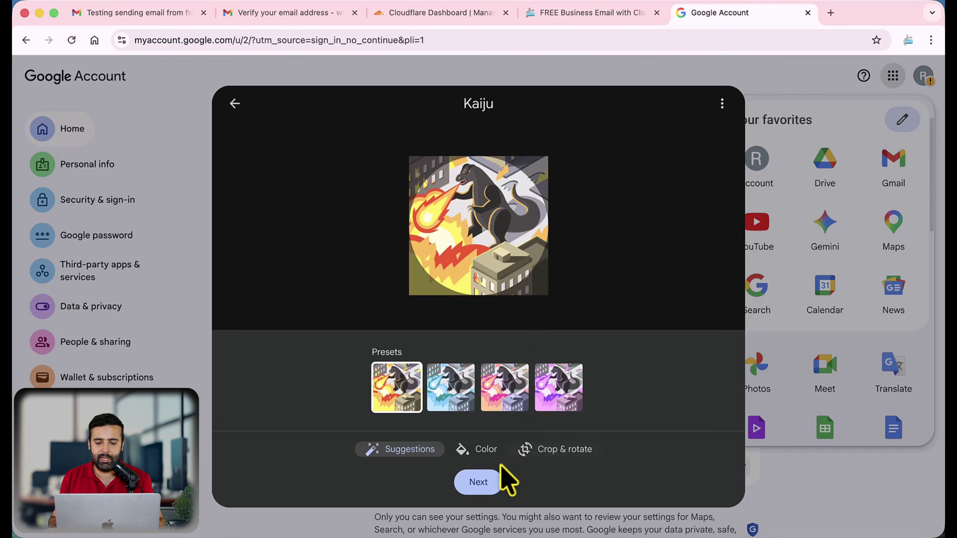
pyautogui.click(486, 486)
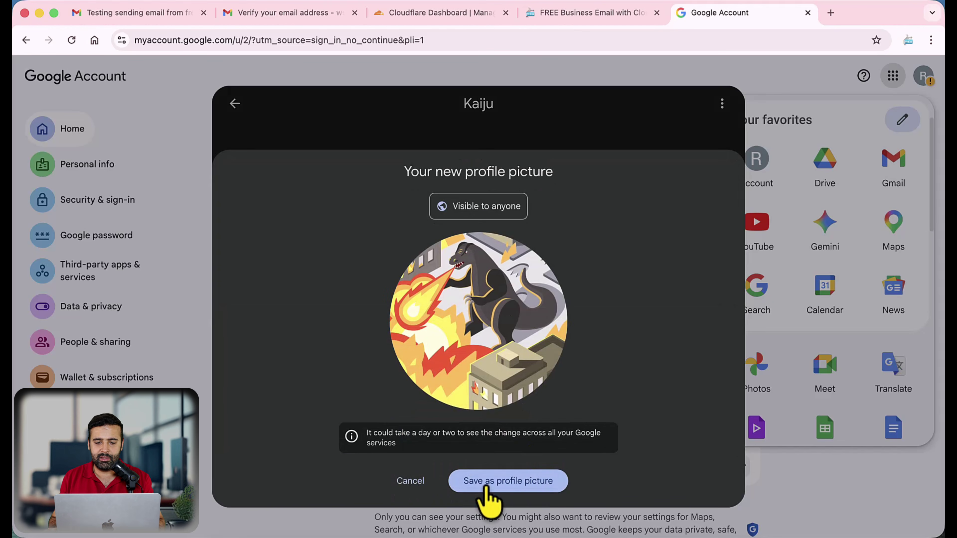
pyautogui.click(527, 487)
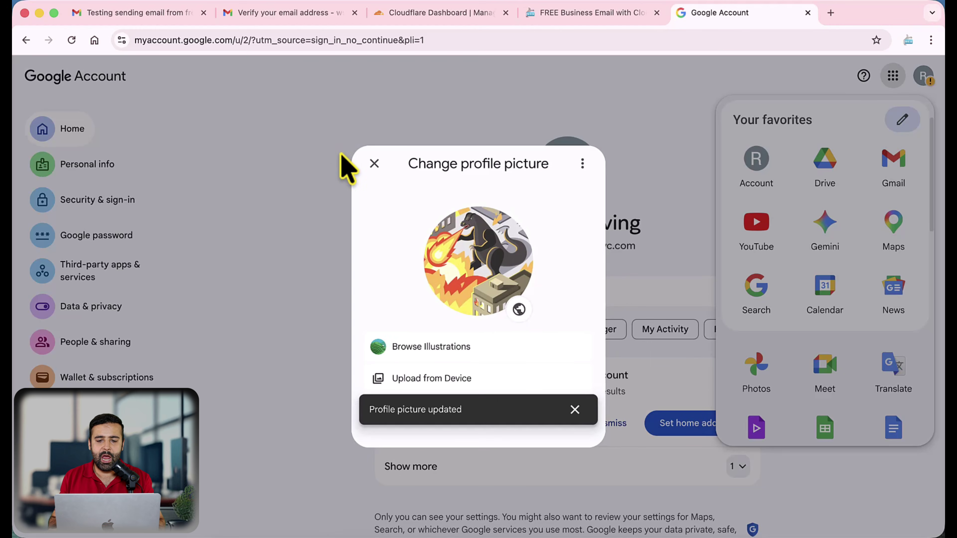
pyautogui.click(199, 17)
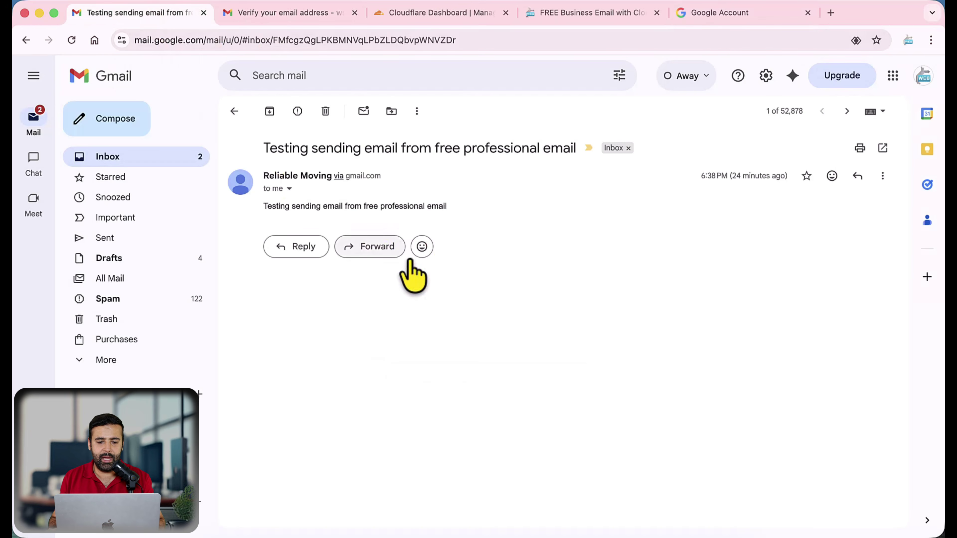
pyautogui.press('super+r')
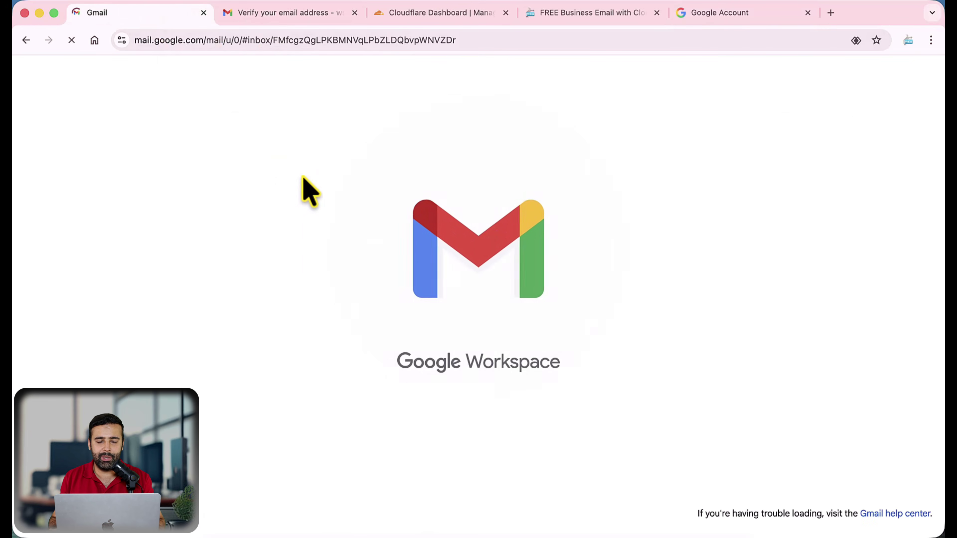